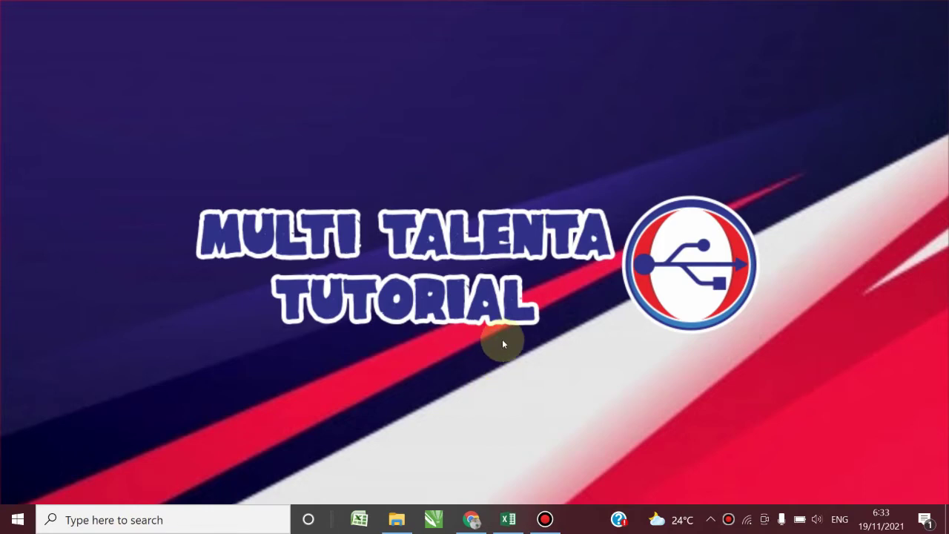
Bring the blank Book1 workbook forward, then switch to the YouTube channel page in Chrome.
click(509, 521)
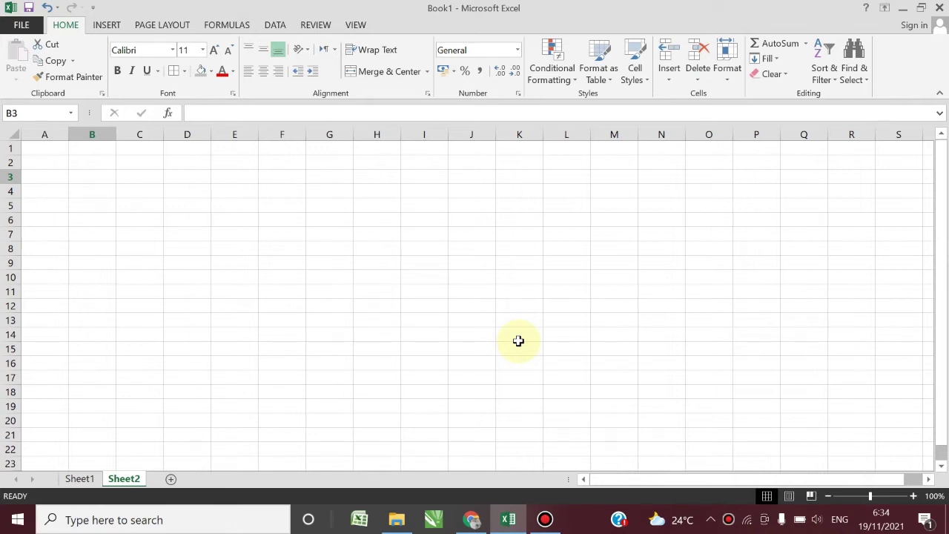
click(473, 520)
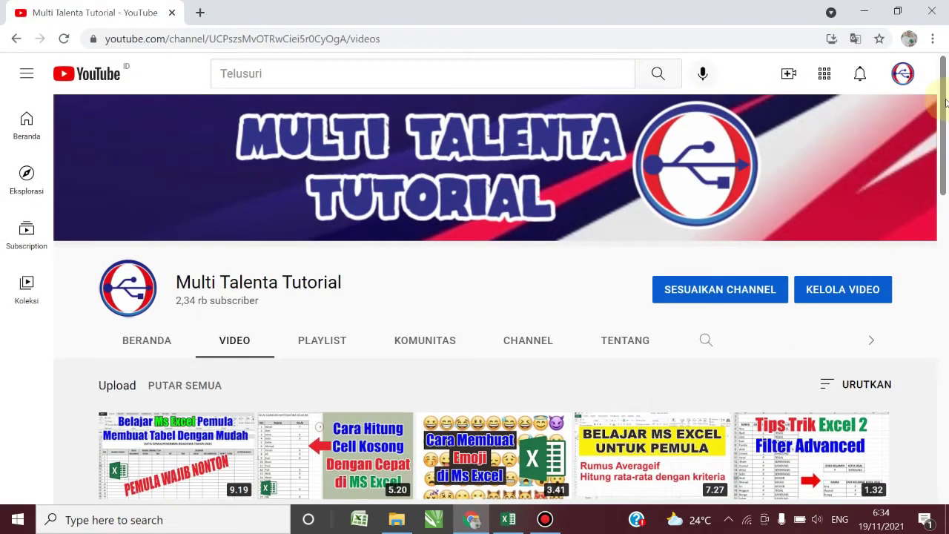
Scroll through the Multi Talenta Tutorial channel's video list, then return to the Book1 workbook.
drag(945, 102, 947, 328)
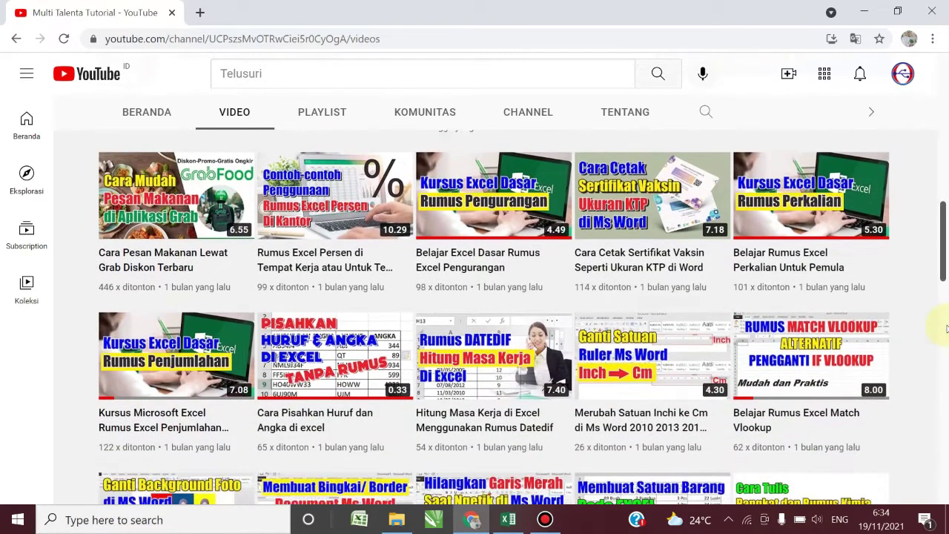
scroll(942, 281, down, 2)
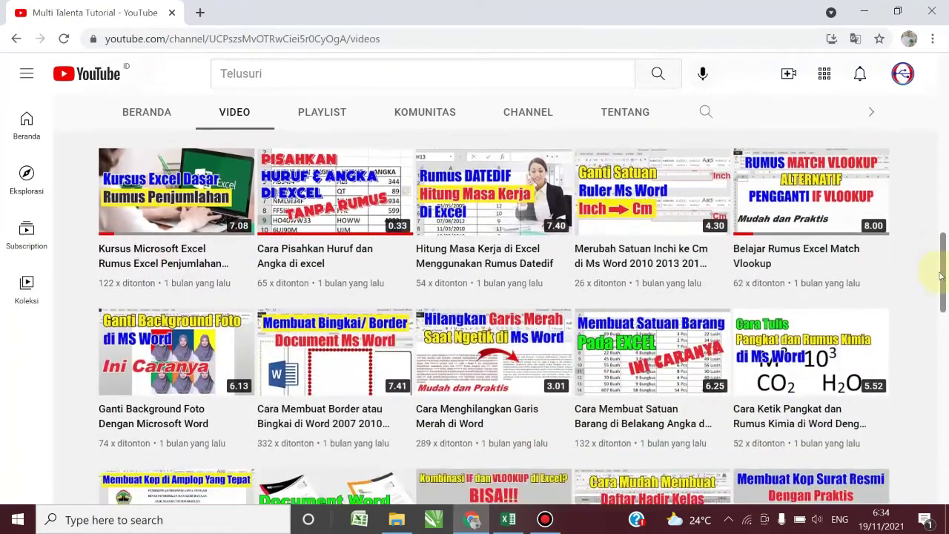
drag(940, 276, 945, 413)
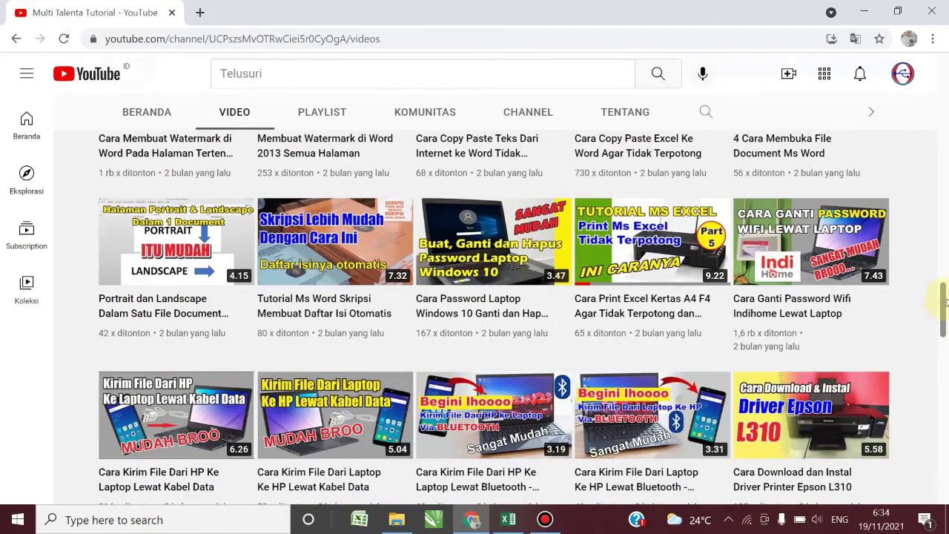
mouse_move(942, 308)
mouse_down()
mouse_move(946, 411)
mouse_move(944, 358)
mouse_up()
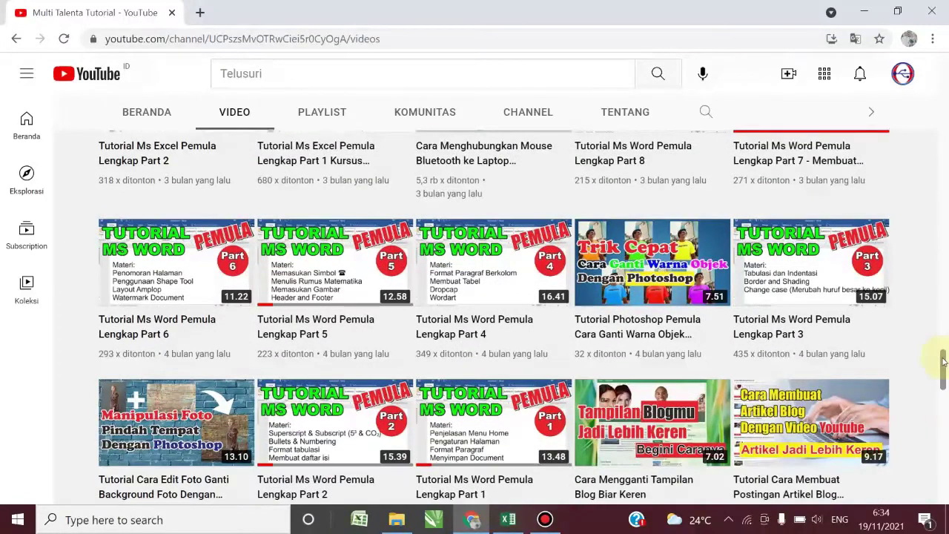
drag(944, 359, 943, 410)
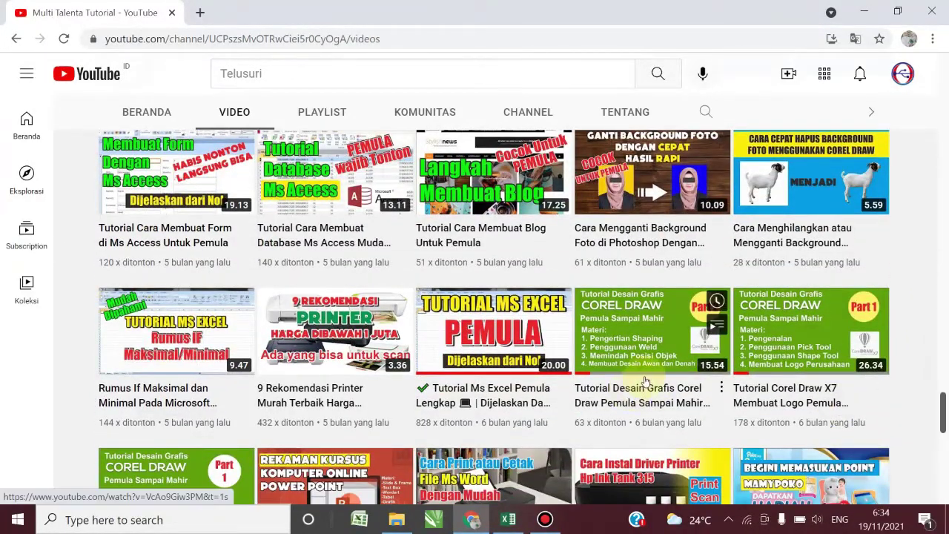
click(508, 519)
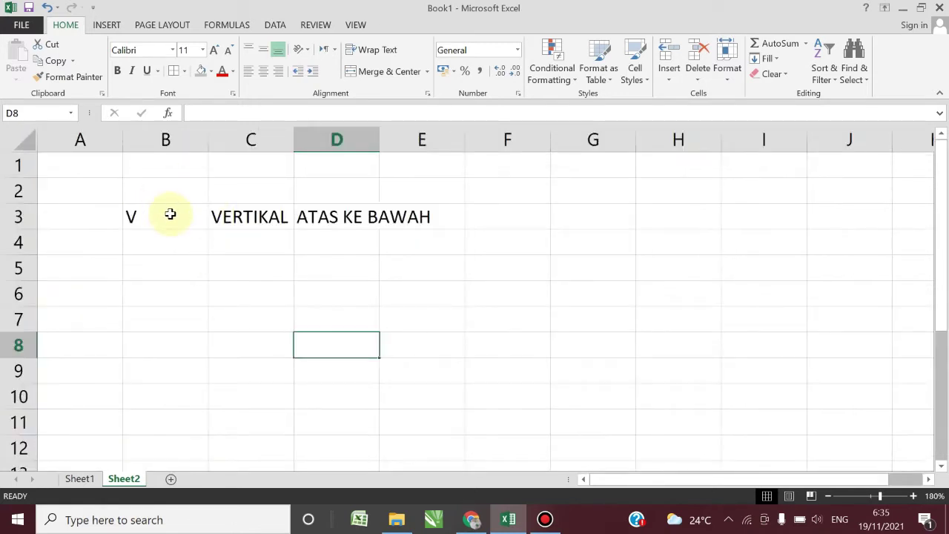
Enter H, HORISONTA and KESAMPING across B4:D4 beneath the VERTIKAL note.
click(250, 219)
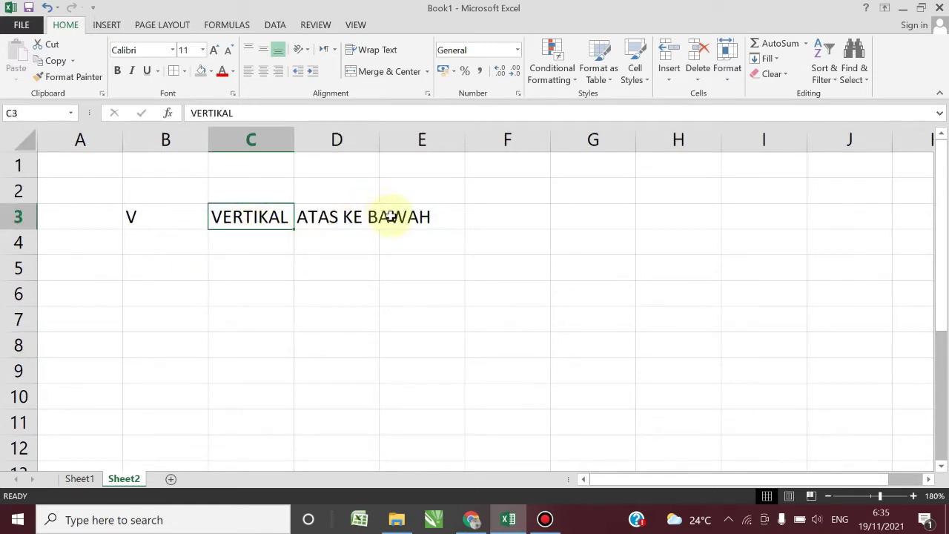
click(170, 242)
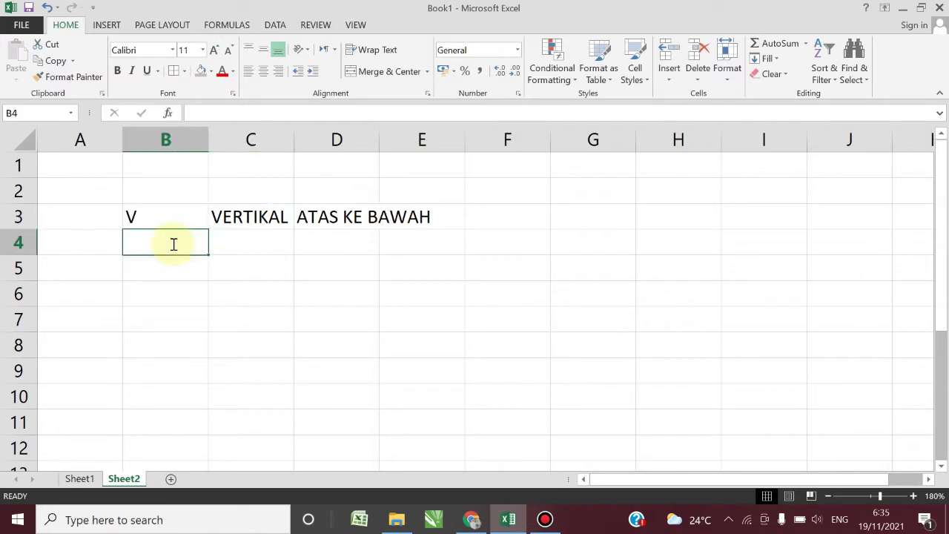
text(H)
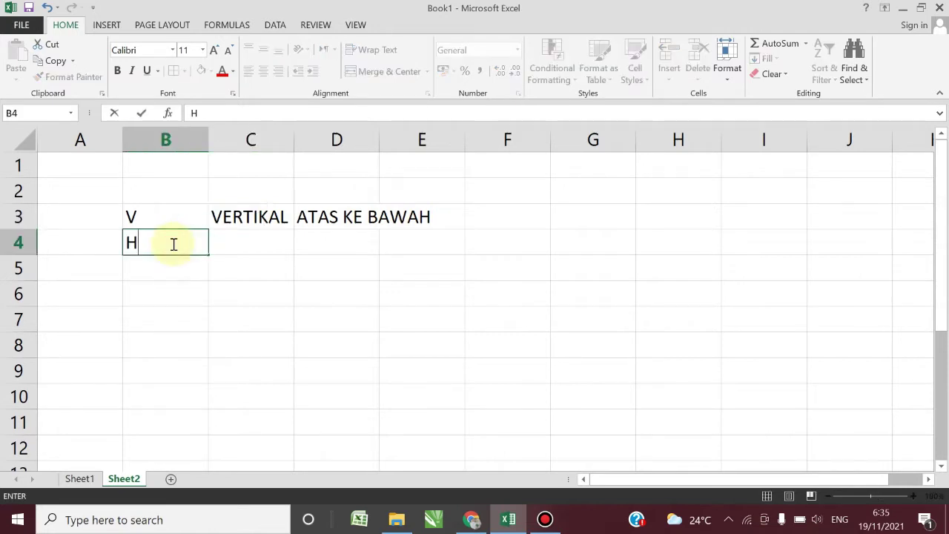
key(Tab)
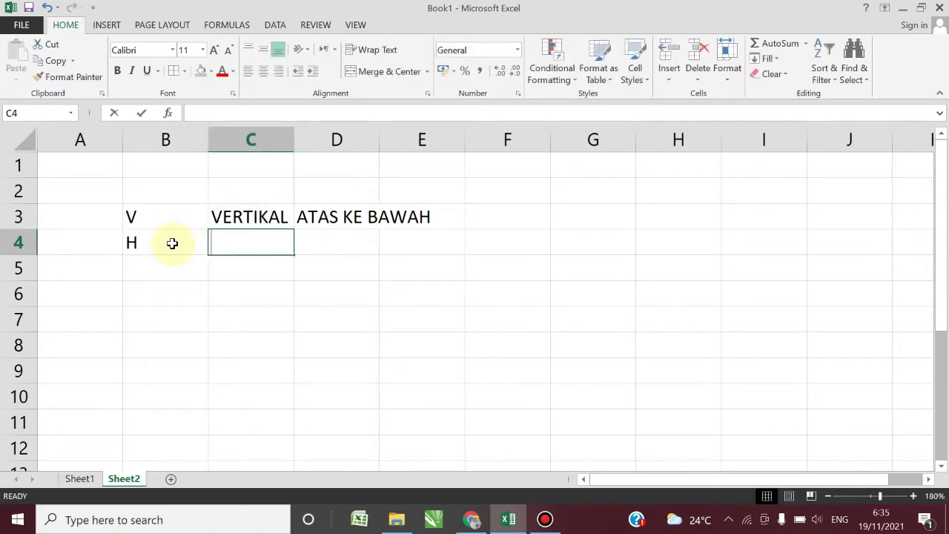
text(HORI)
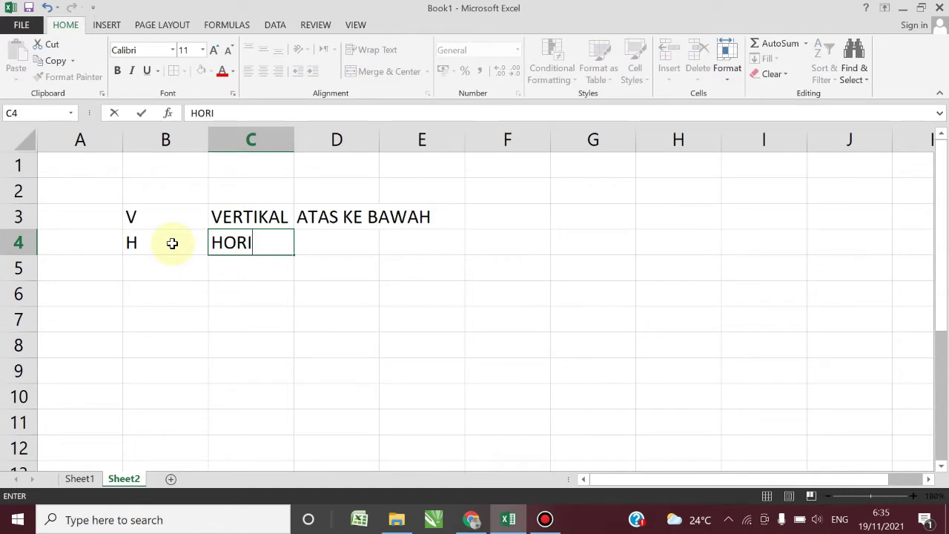
text(SONTA)
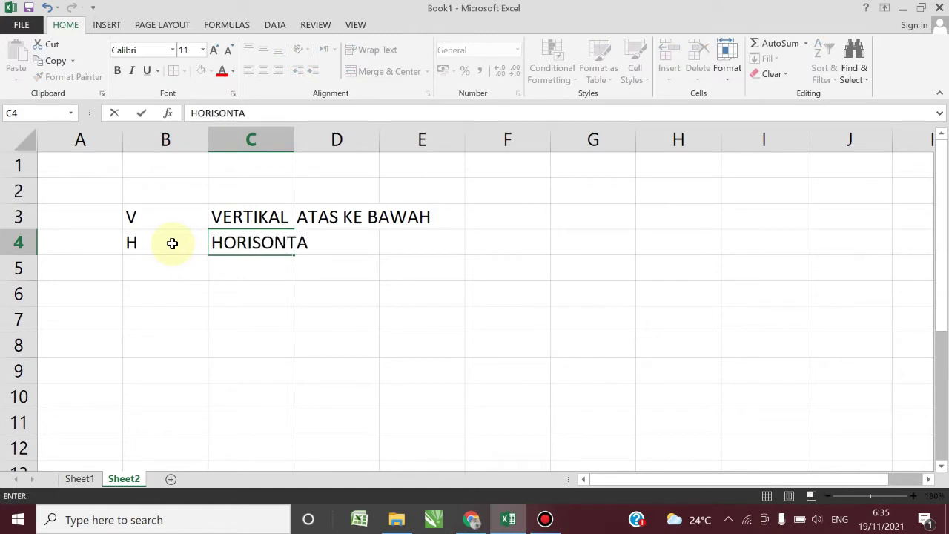
key(Tab)
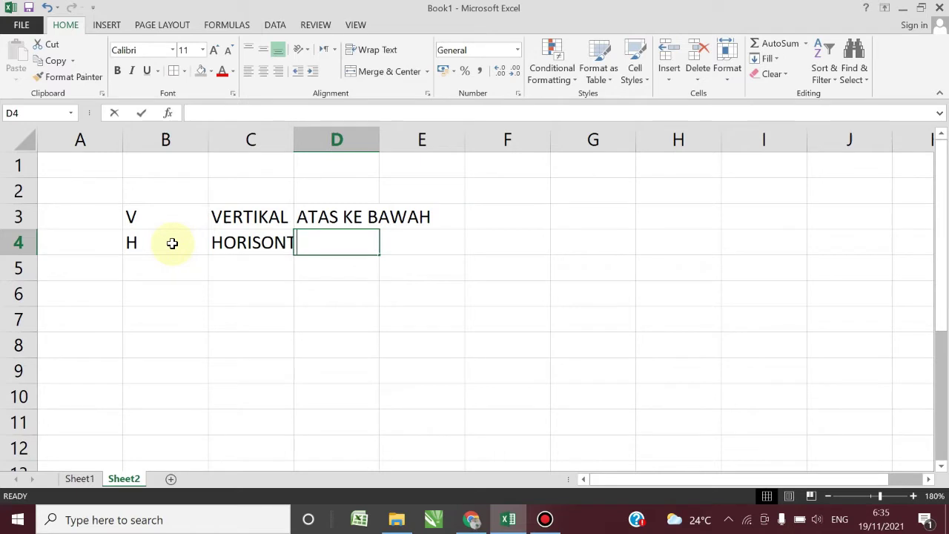
text(KESAMPIN)
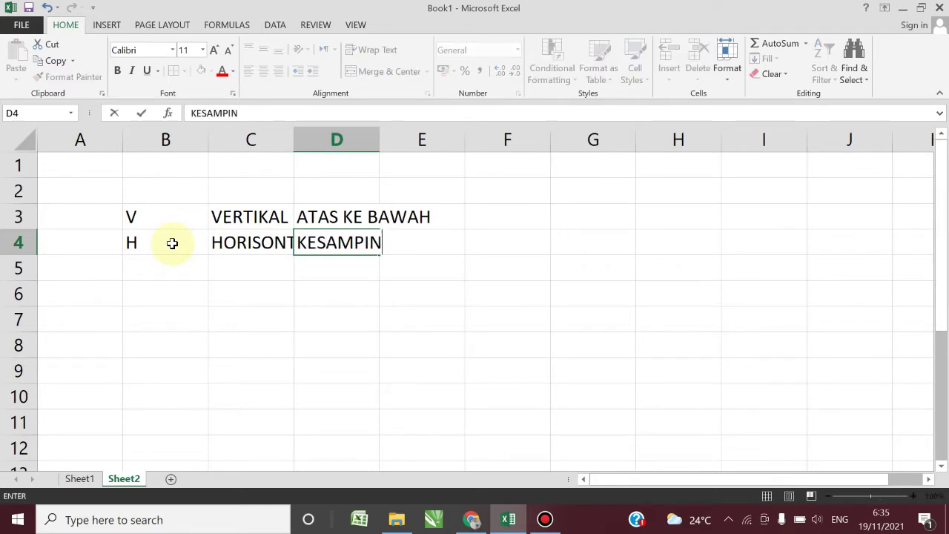
text(G)
key(Return)
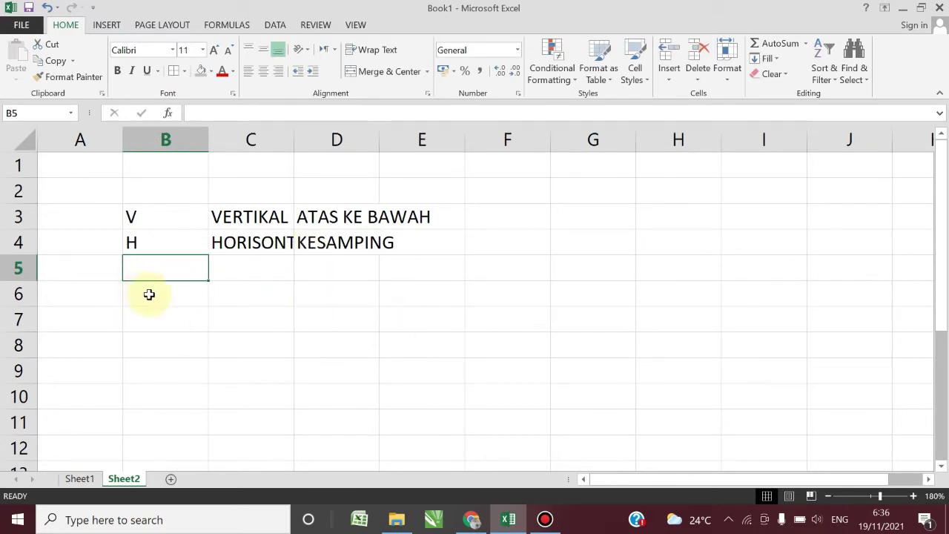
Type the table headers KODE, NILAI and WARNA into B6:D6.
click(149, 295)
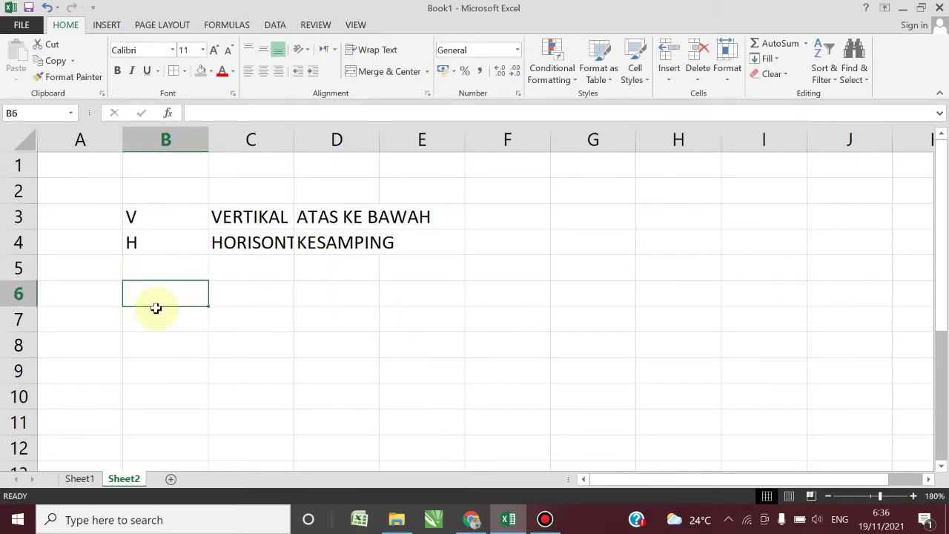
text(KODE)
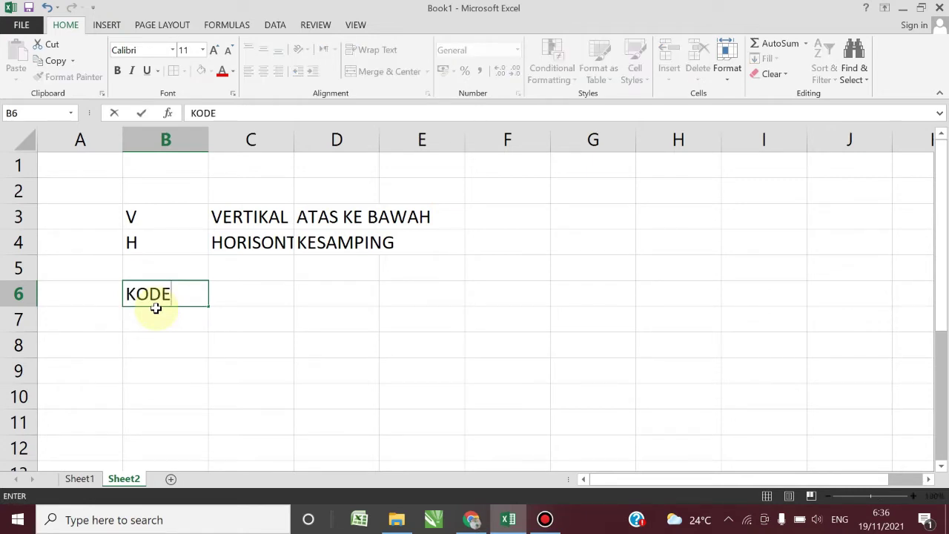
key(Tab)
text(NILAI)
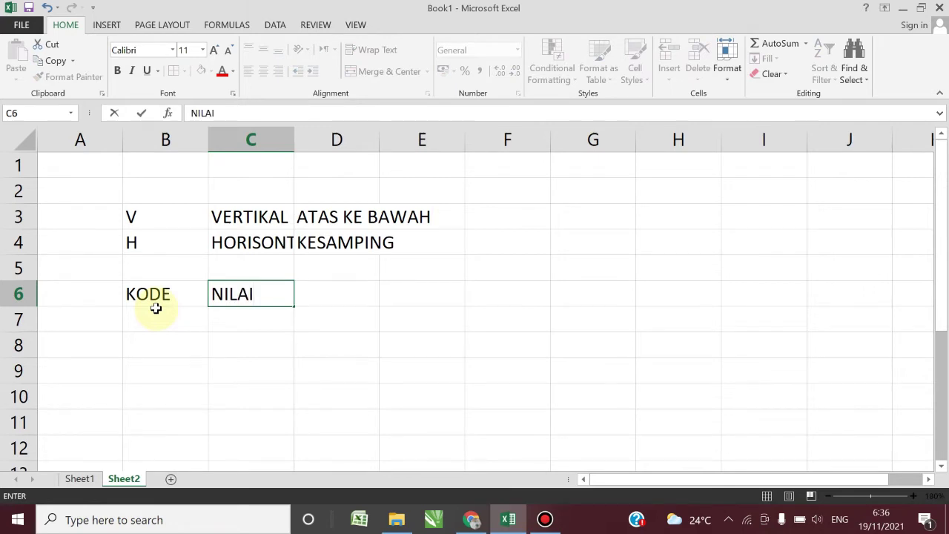
key(Tab)
text(WAR)
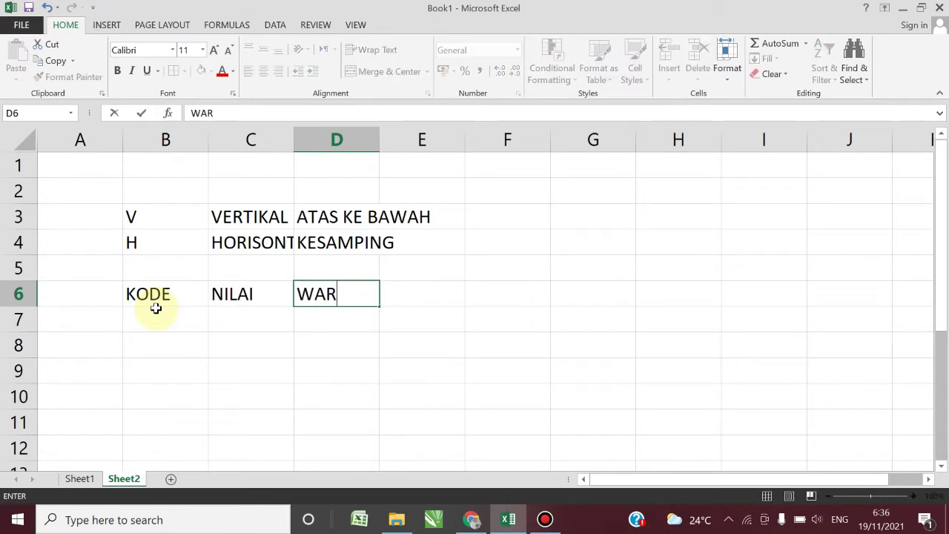
text(NA)
click(155, 309)
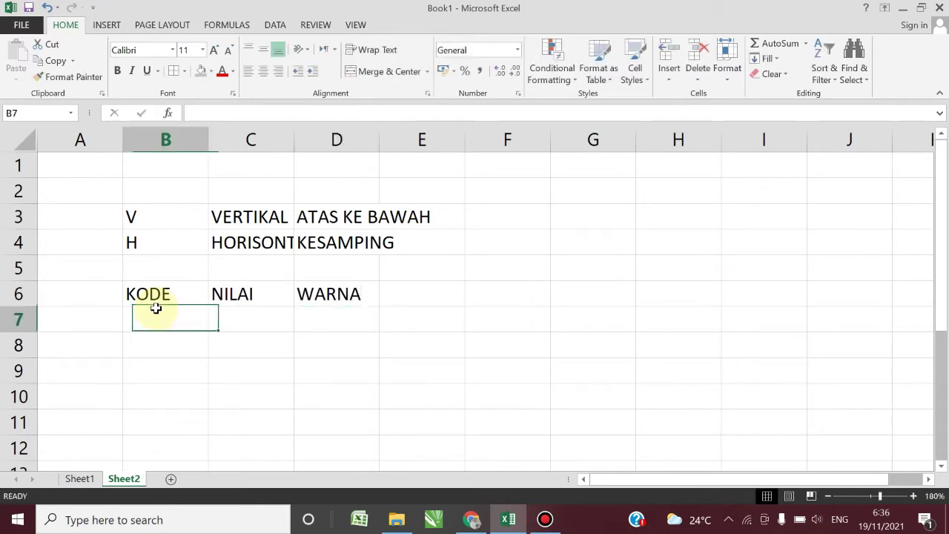
List the codes A, B and C down B7:B9.
text(A)
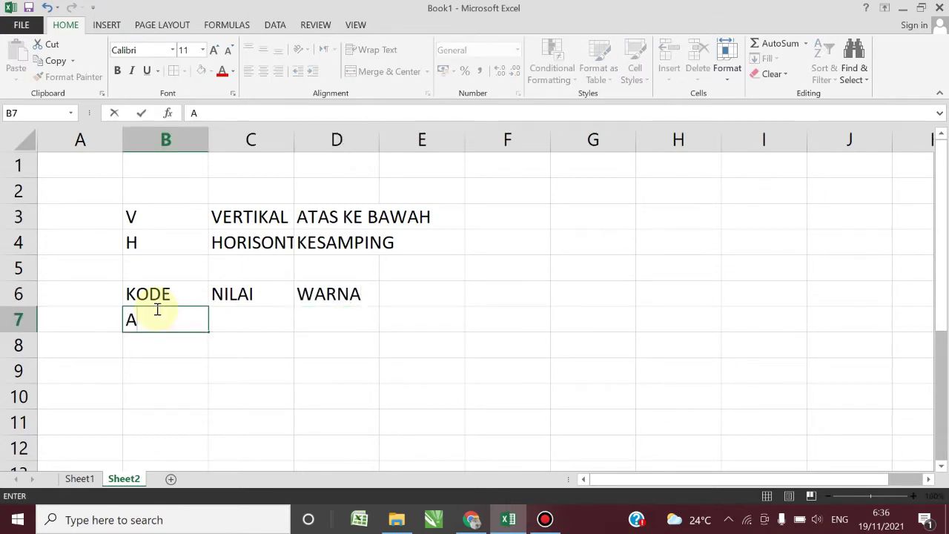
key(Return)
text(B)
key(Return)
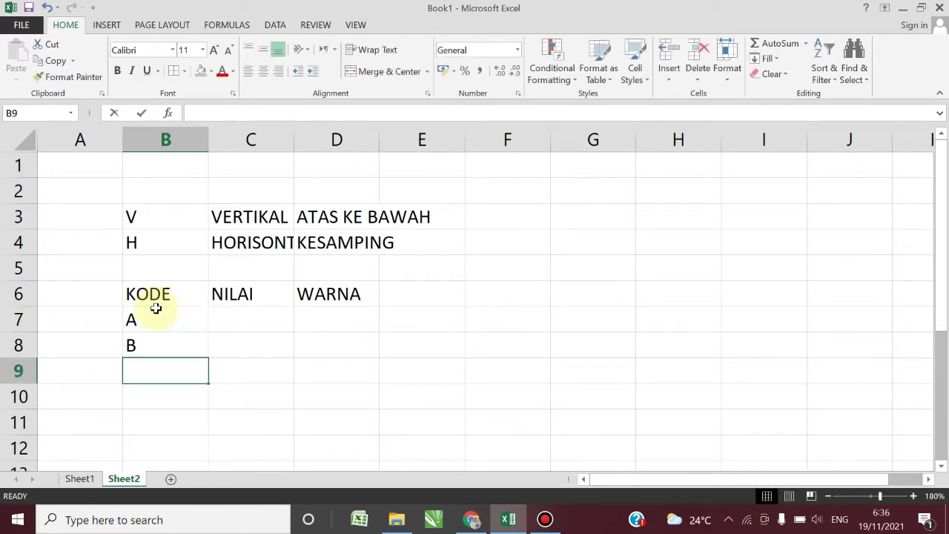
text(C)
key(Tab)
Fill the NILAI column C7:C9 with 10, 20 and 30.
key(Up)
key(Up)
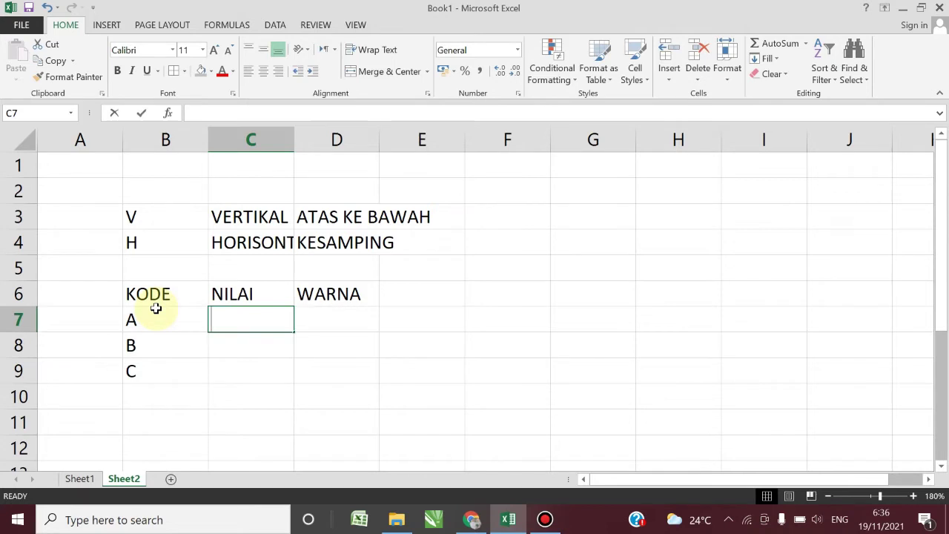
text(10)
key(Return)
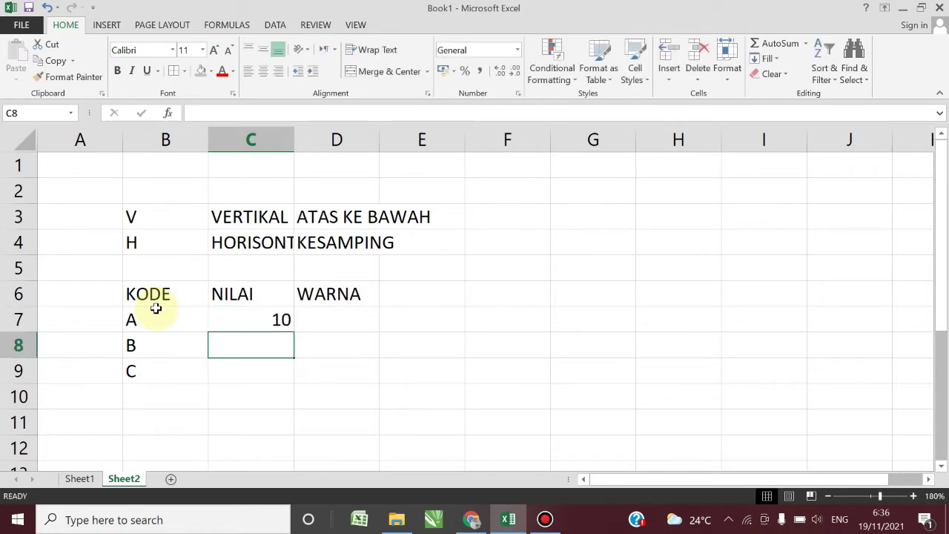
text(20)
key(Return)
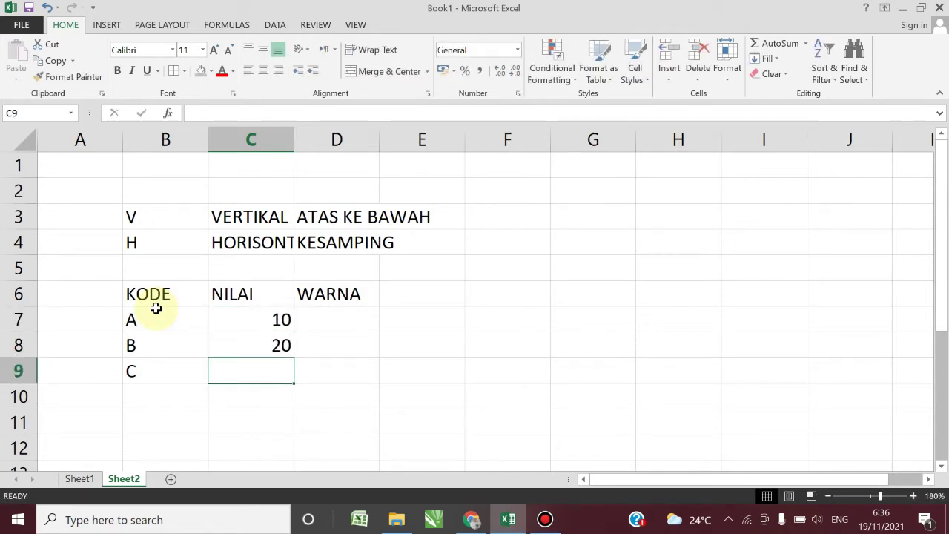
click(334, 318)
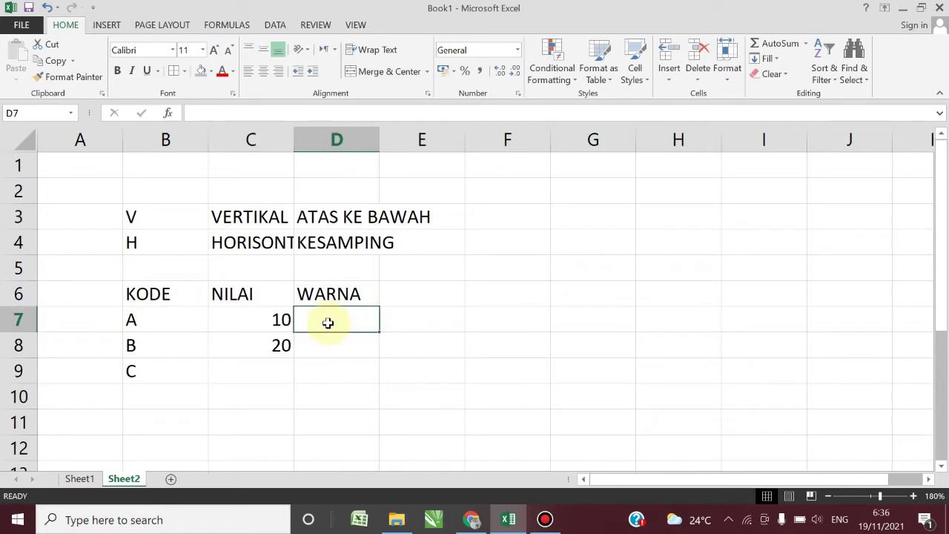
click(276, 371)
text(30)
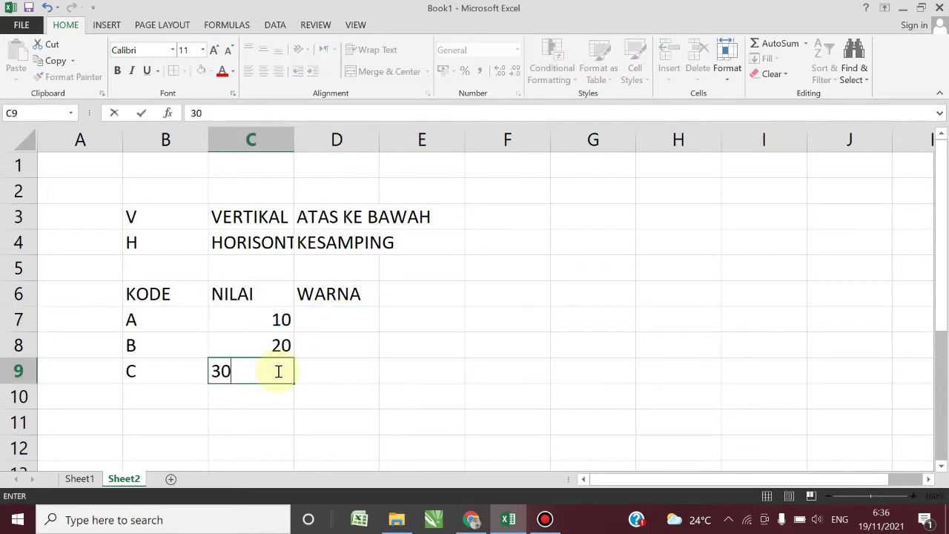
click(336, 312)
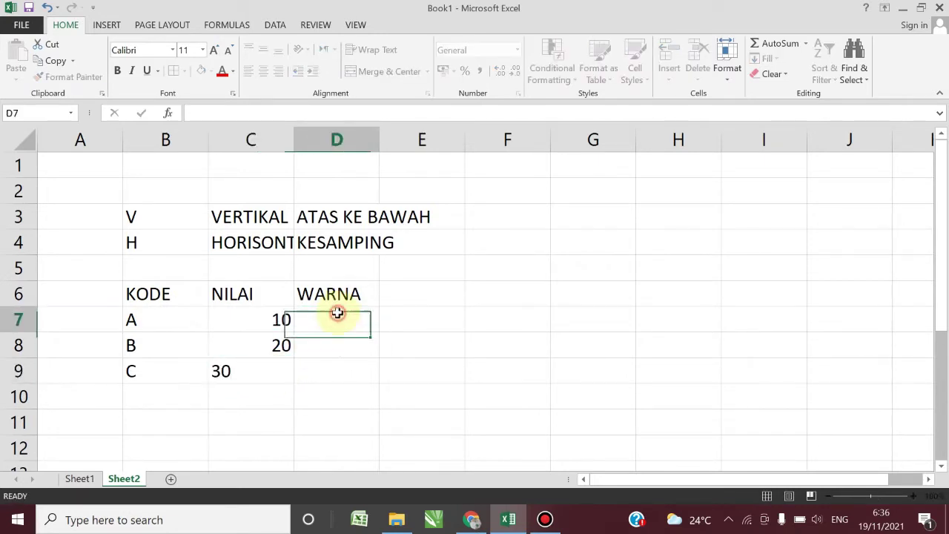
Fill the WARNA column D7:D9 with MERAH, KUNING and HIJUA.
text(MERAH)
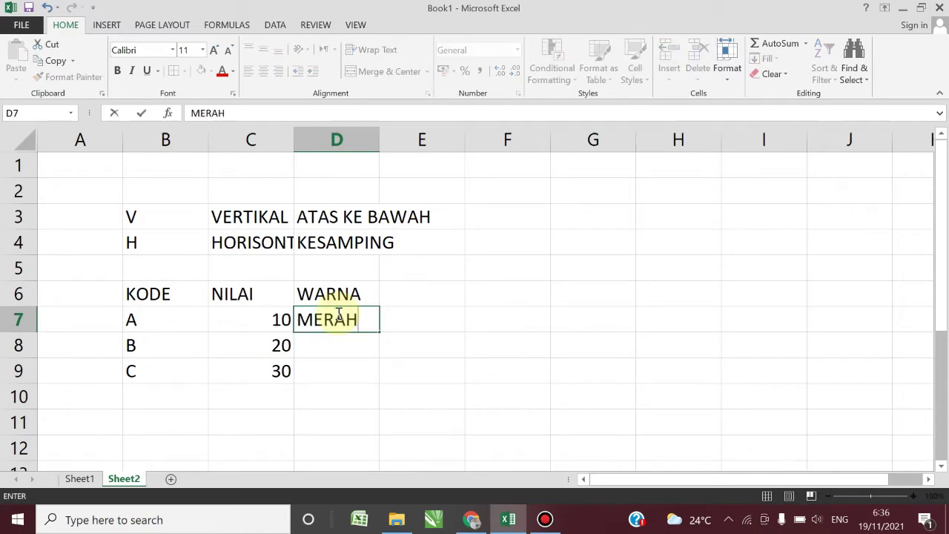
key(Return)
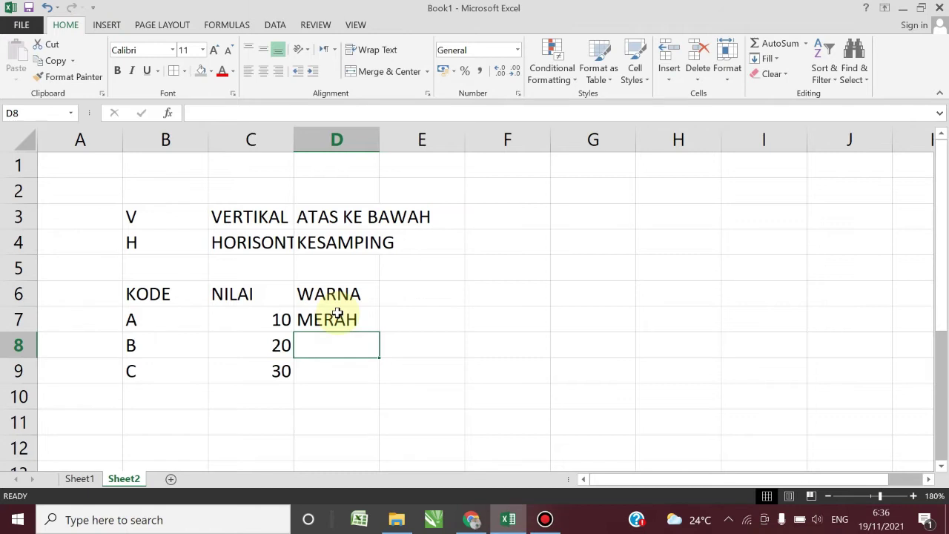
text(KUNING)
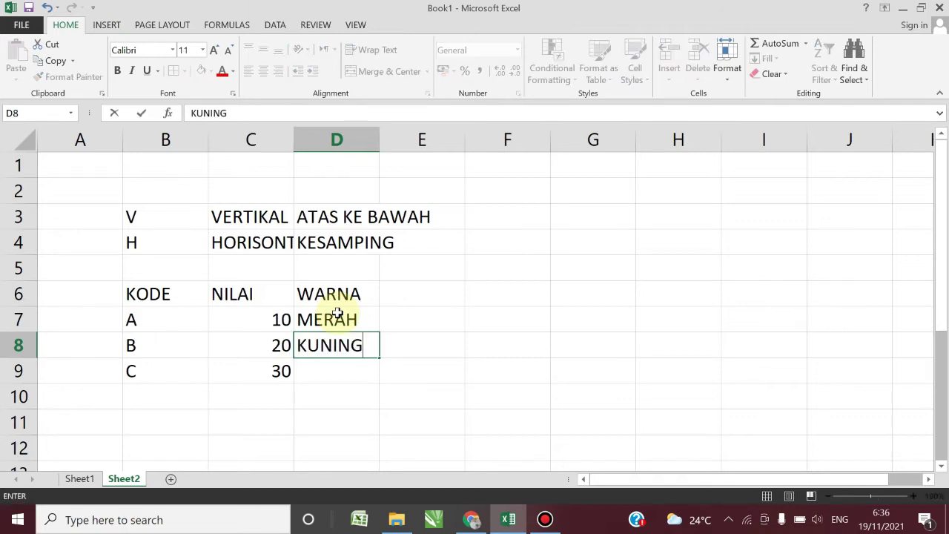
key(Return)
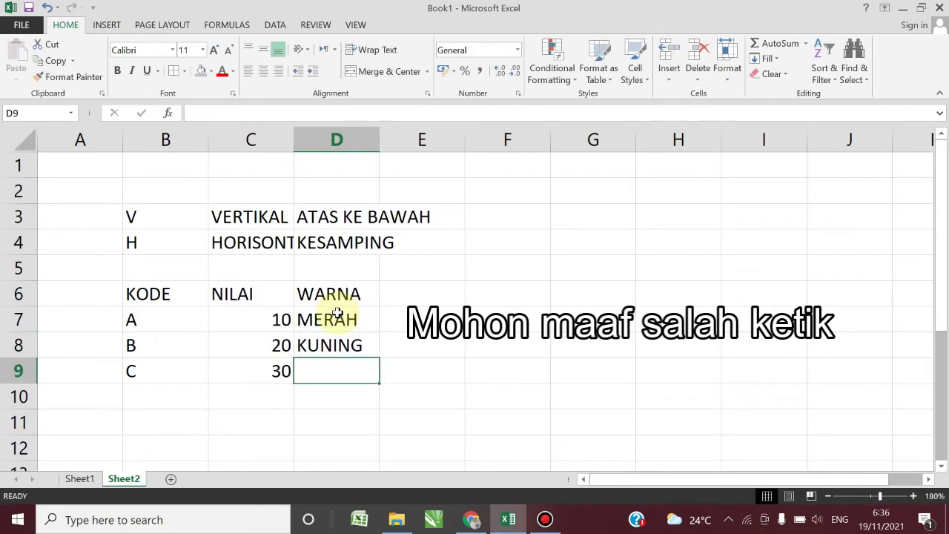
text(HIJUA)
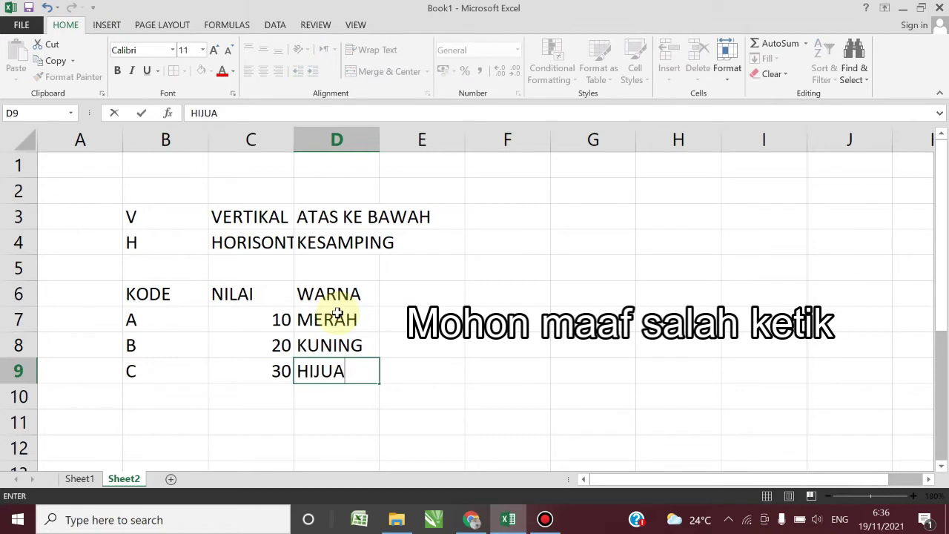
click(428, 329)
Apply All Borders to the B6:D9 table.
drag(159, 297, 315, 362)
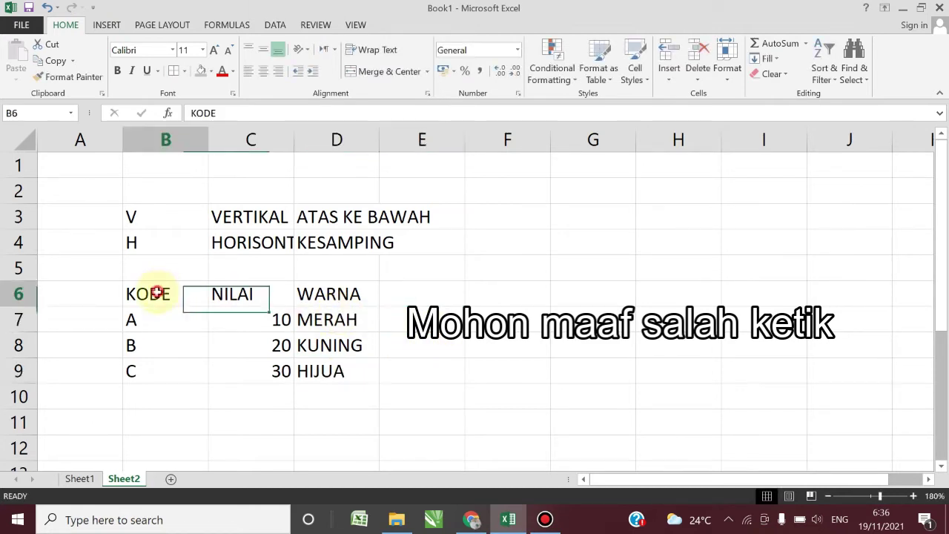
click(173, 70)
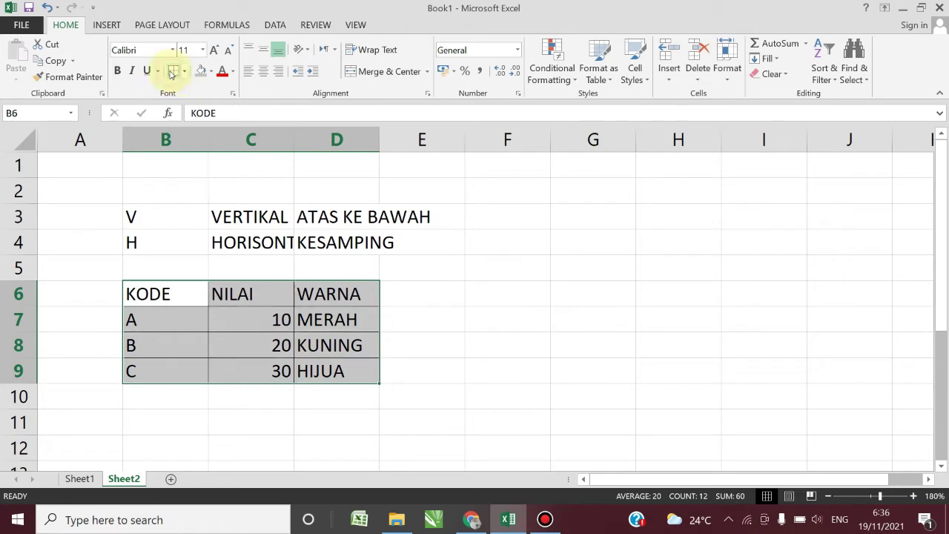
click(495, 278)
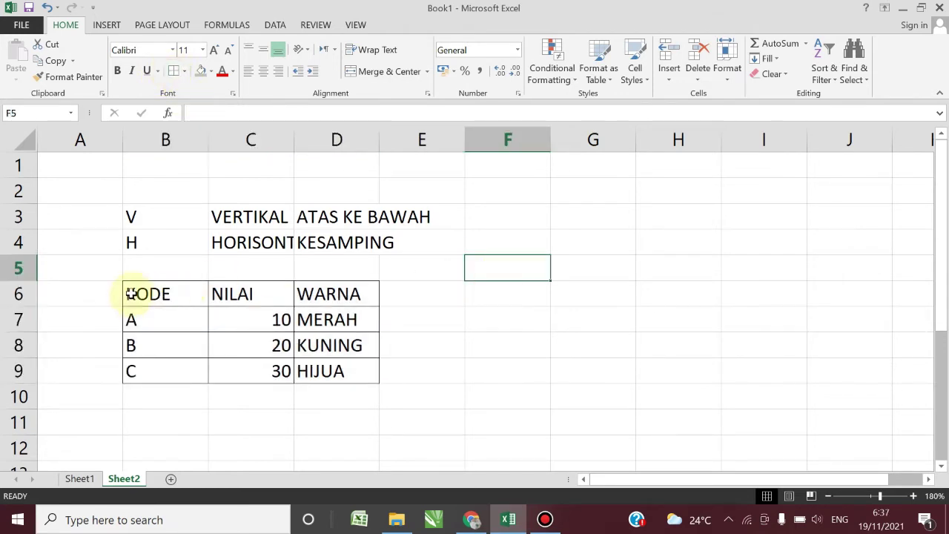
Highlight the table, its column B codes and its header row to explain the layout.
drag(131, 293, 345, 358)
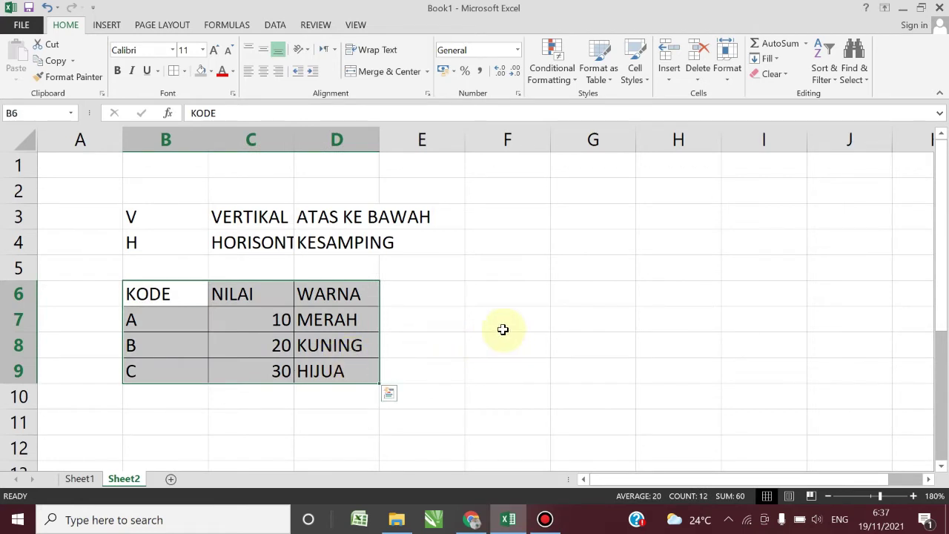
click(472, 312)
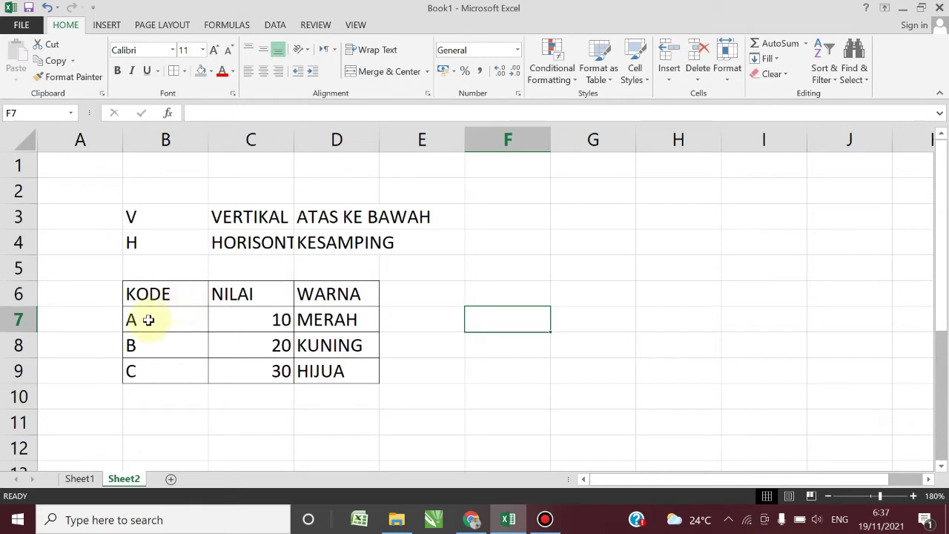
drag(155, 308, 152, 378)
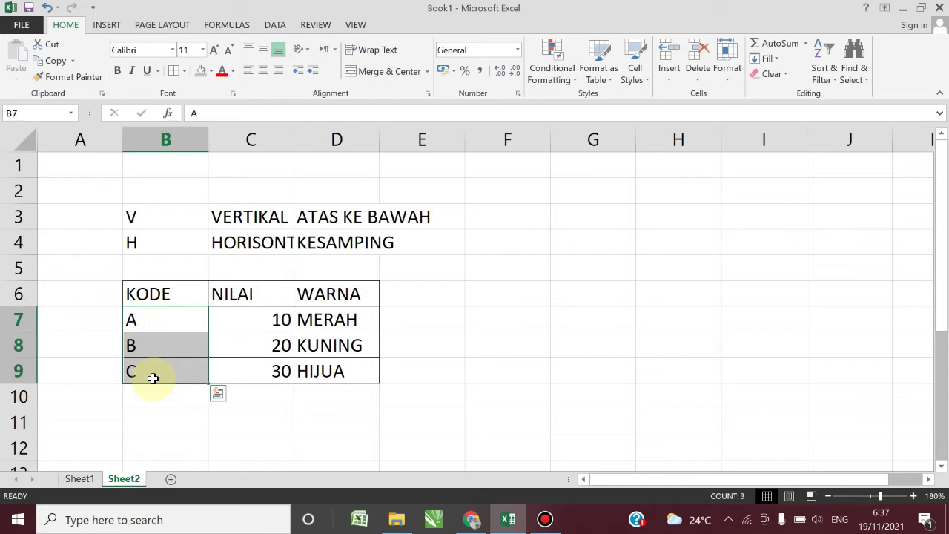
drag(155, 293, 350, 292)
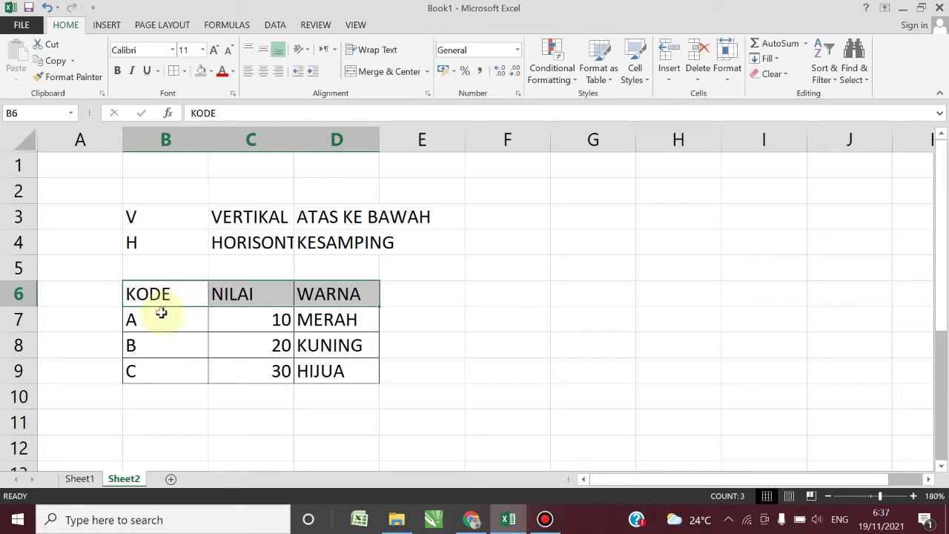
drag(159, 314, 155, 368)
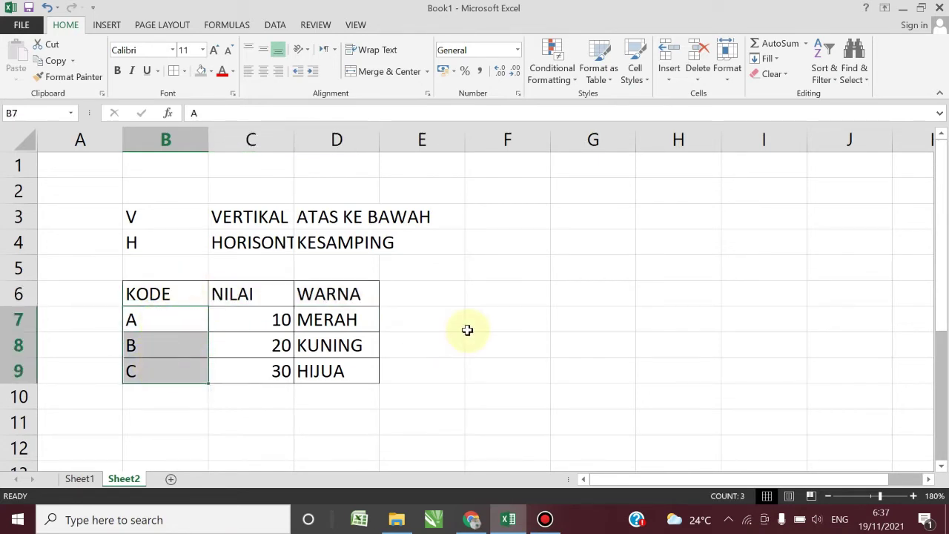
Draw a downward arrow shape in column A alongside rows 6 to 9.
click(436, 324)
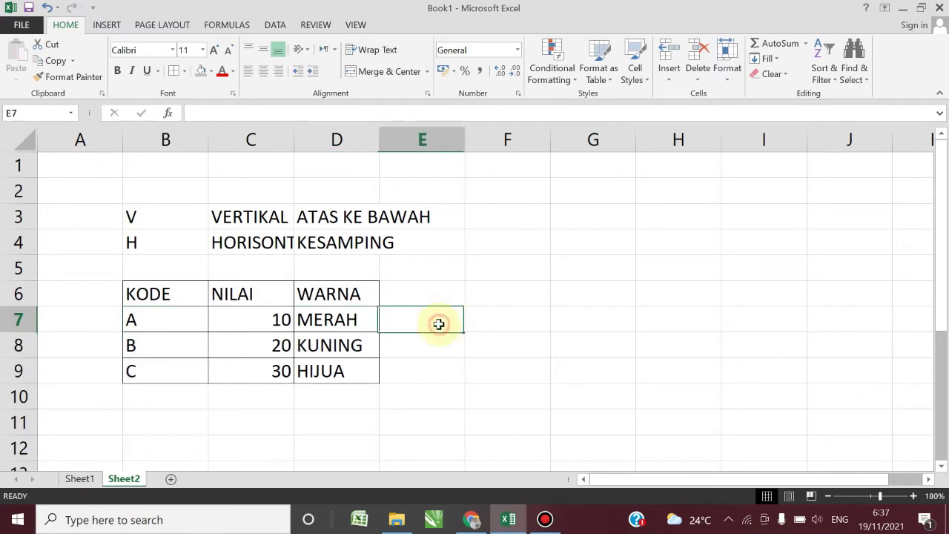
click(106, 26)
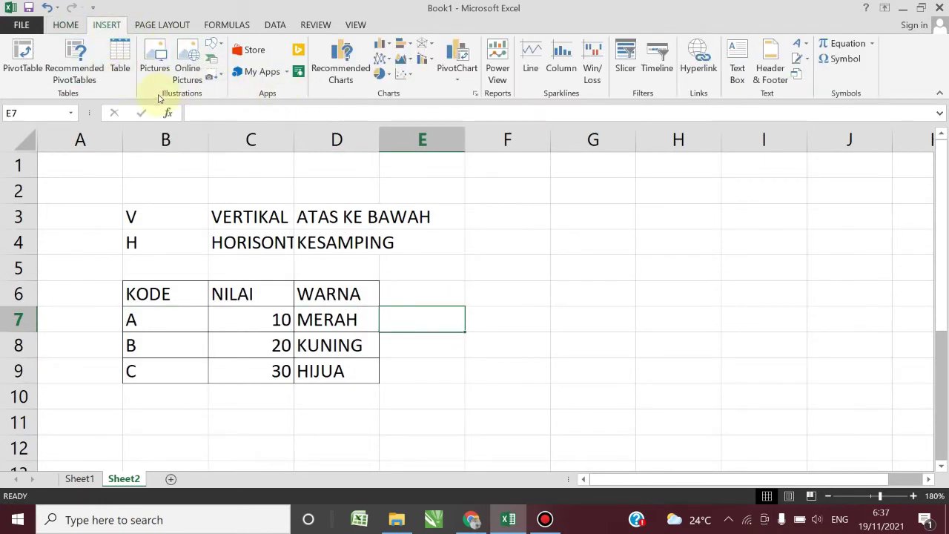
click(213, 44)
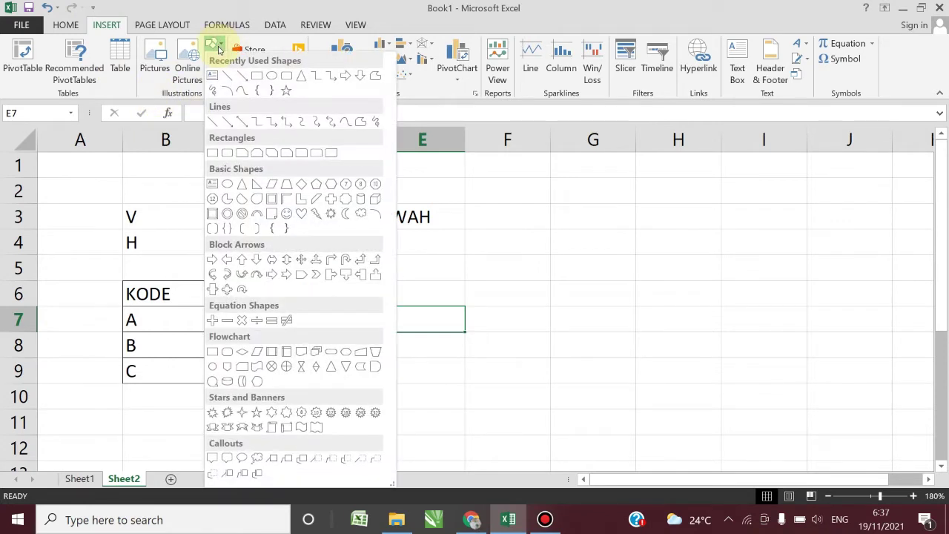
click(241, 75)
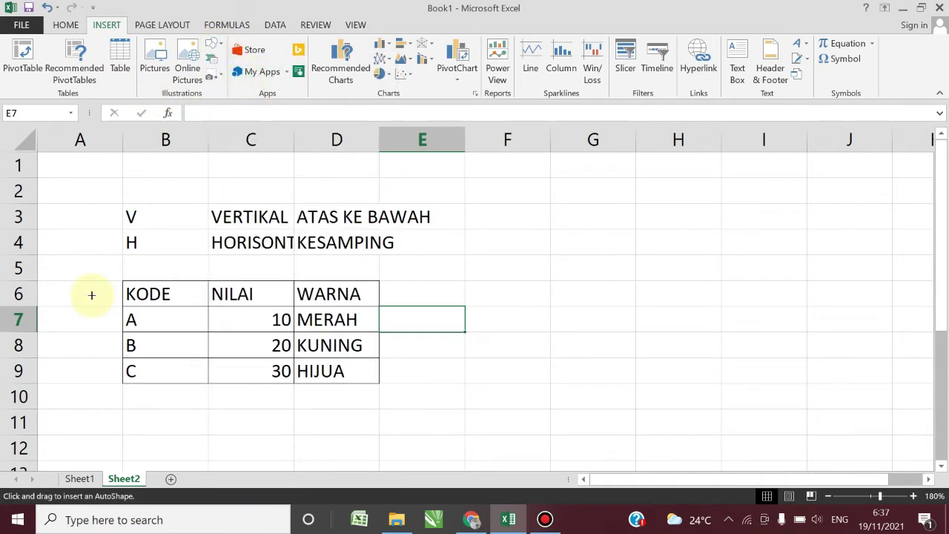
drag(96, 295, 96, 369)
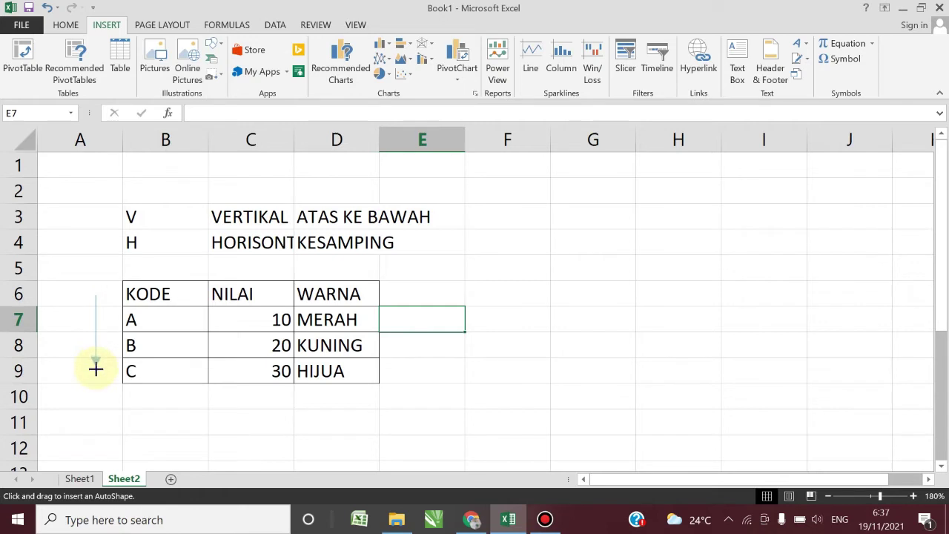
Label cell E7 with VLOOKUP.
click(421, 315)
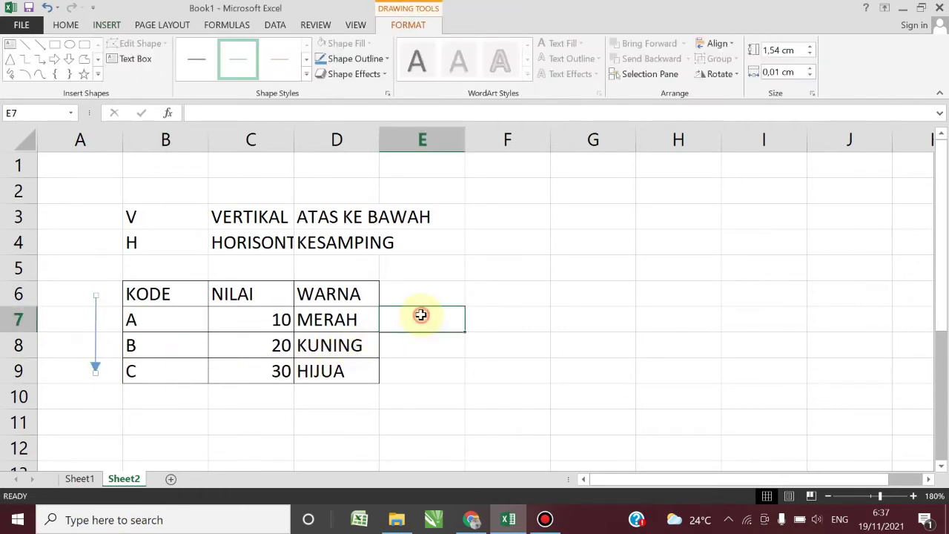
text(V)
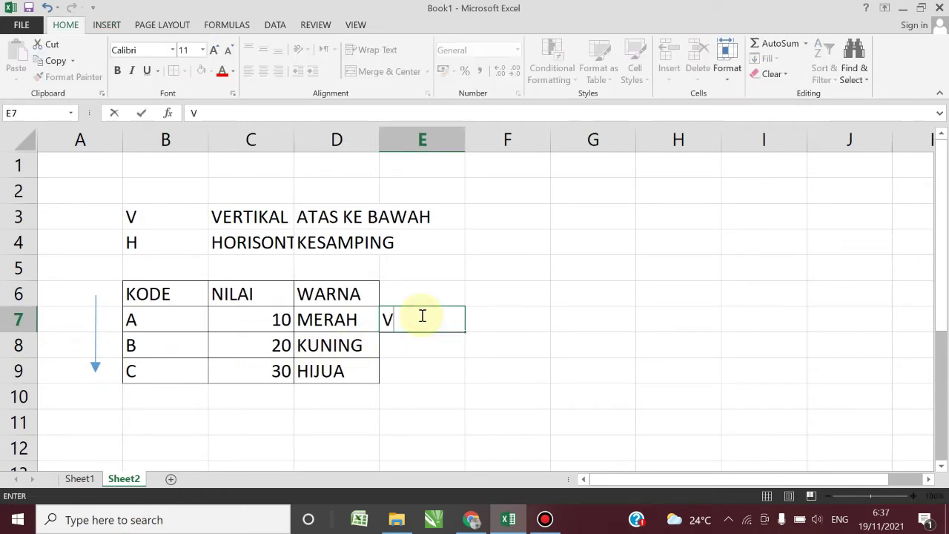
text(LOOKUP)
key(ctrl+Return)
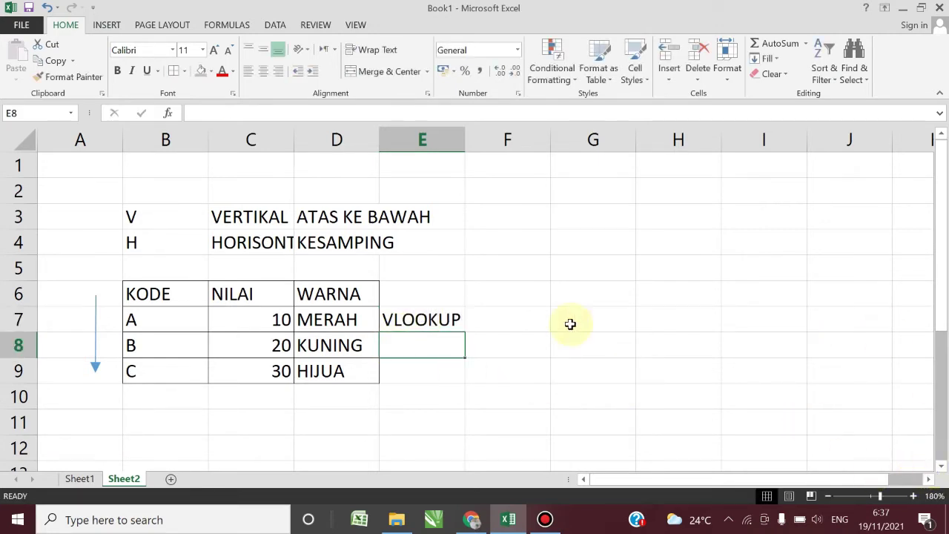
Type the row labels KODE, NILAI and WARNA down G6:G8.
click(561, 290)
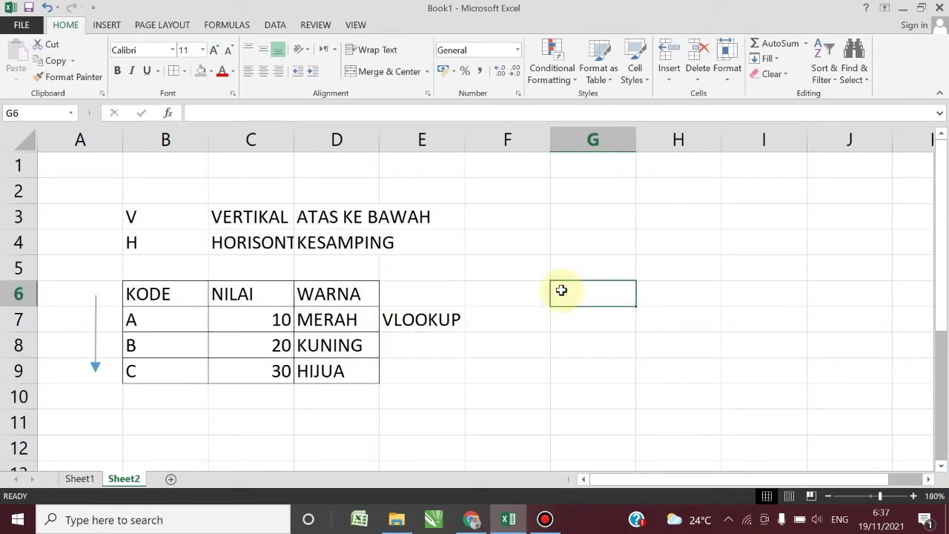
text(O)
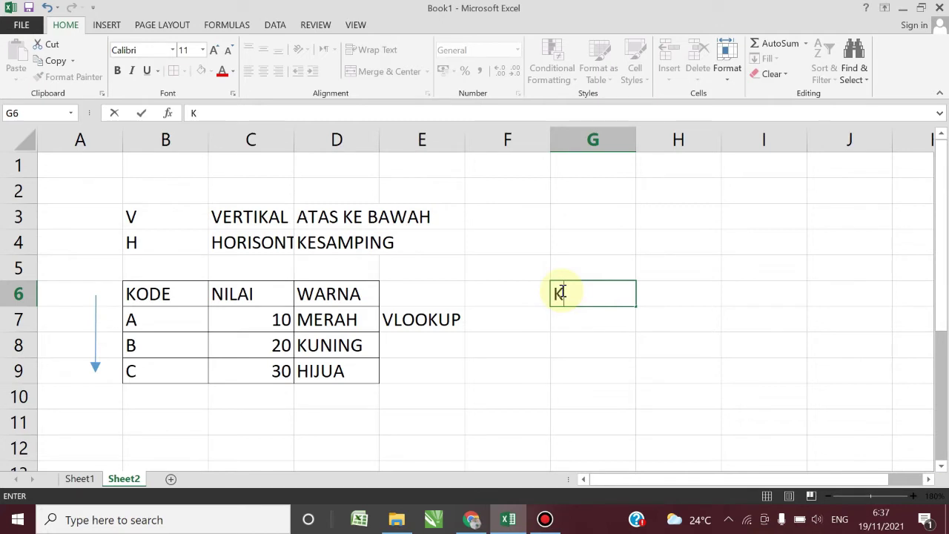
text(ODE)
key(Return)
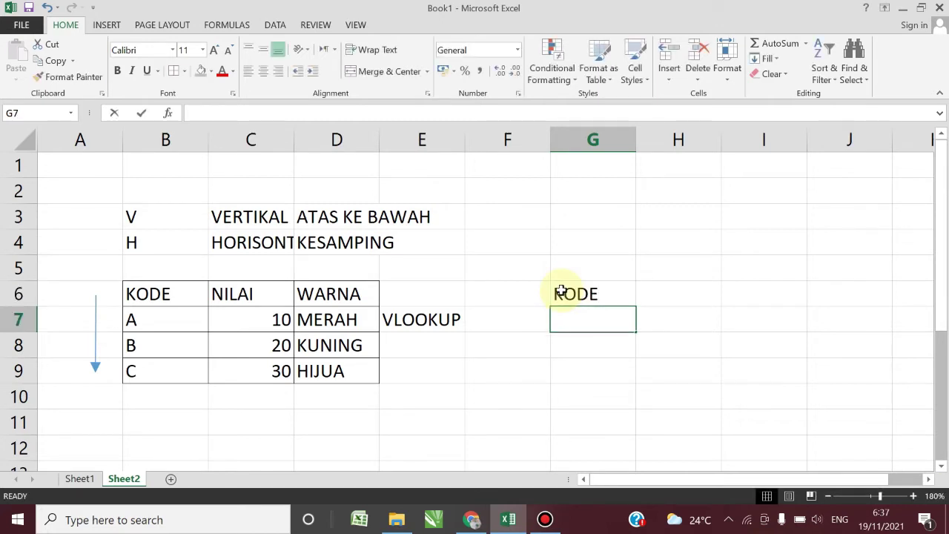
text(NILAI)
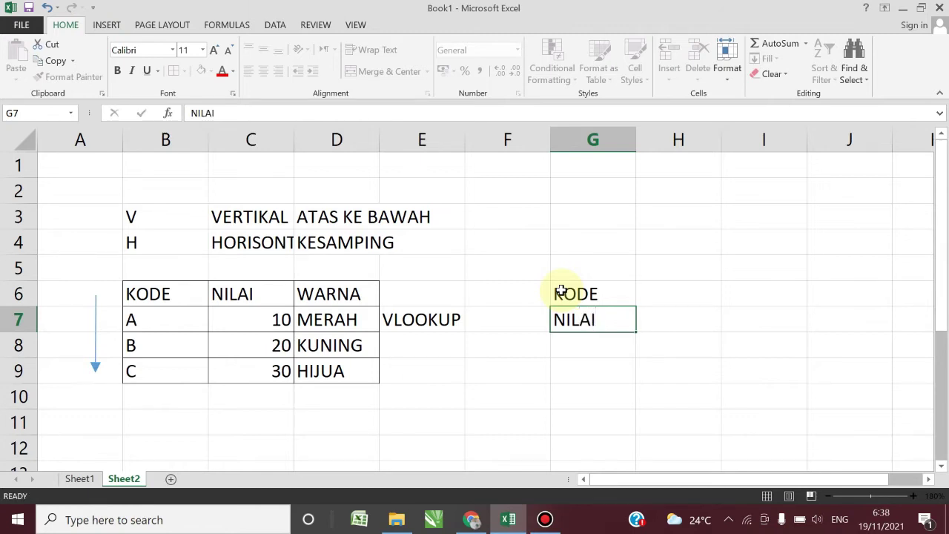
key(Return)
text(W)
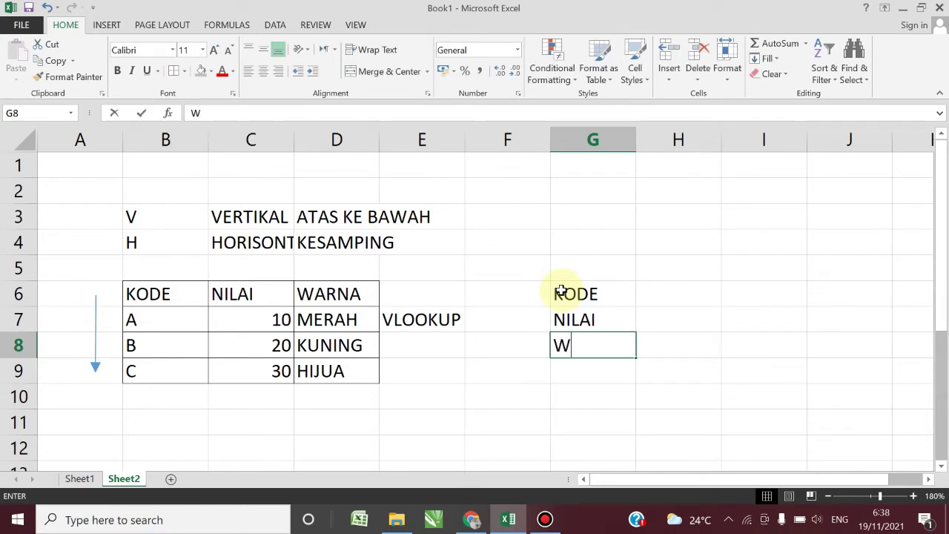
text(ARNA)
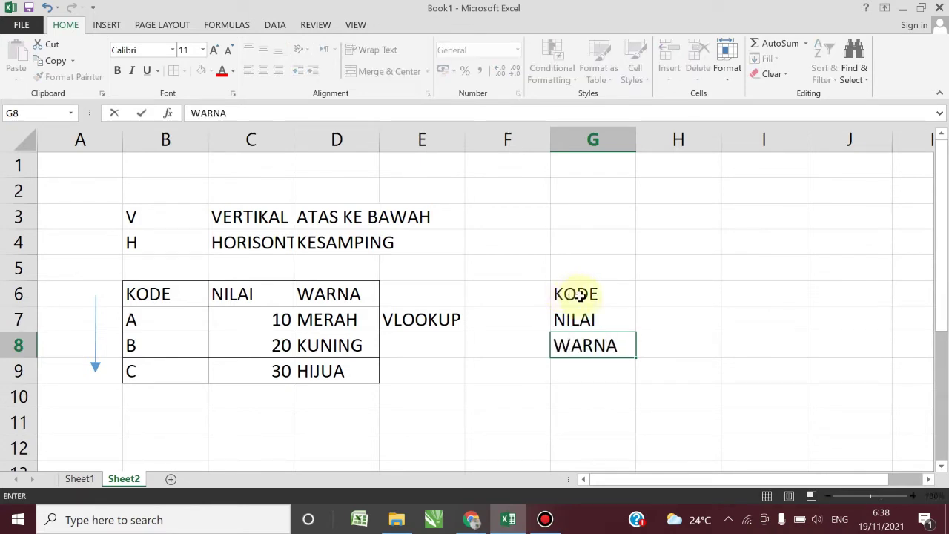
click(664, 294)
Enter the codes A, B and C across H6:J6.
text(A)
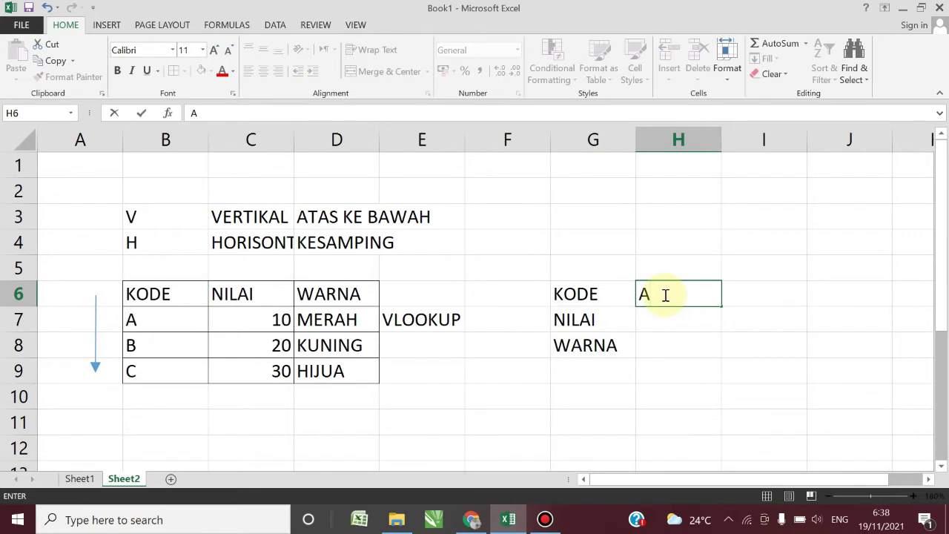
key(Tab)
text(B)
key(Tab)
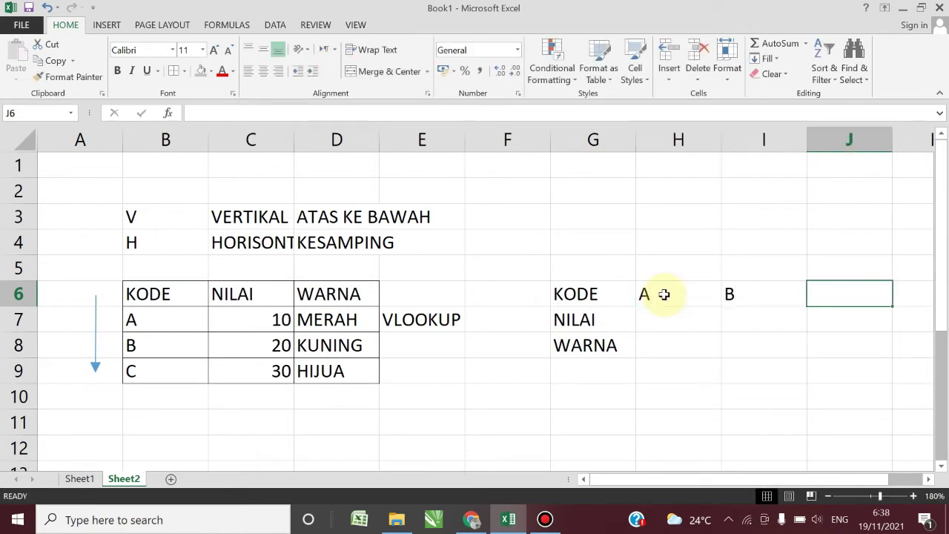
text(C)
click(676, 317)
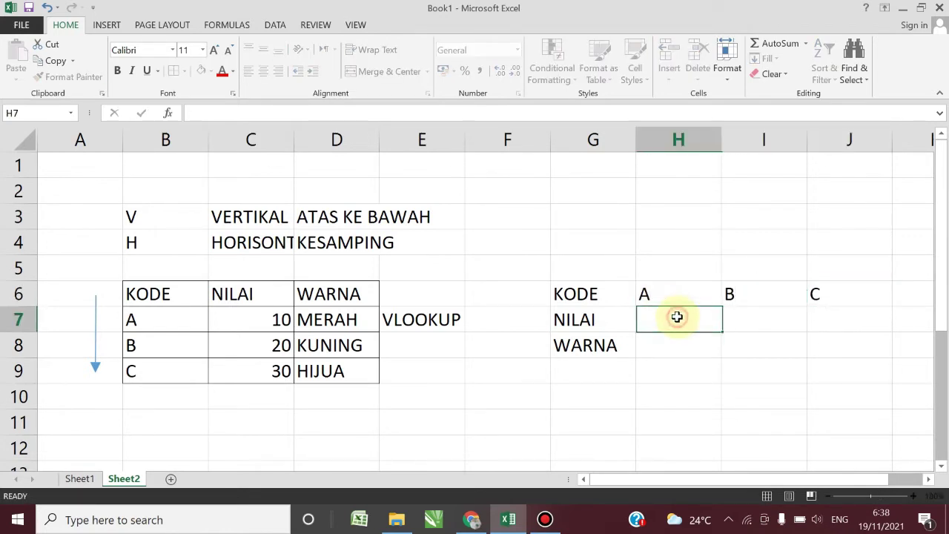
Enter the values 10, 20 and 30 across H7:J7.
text(10)
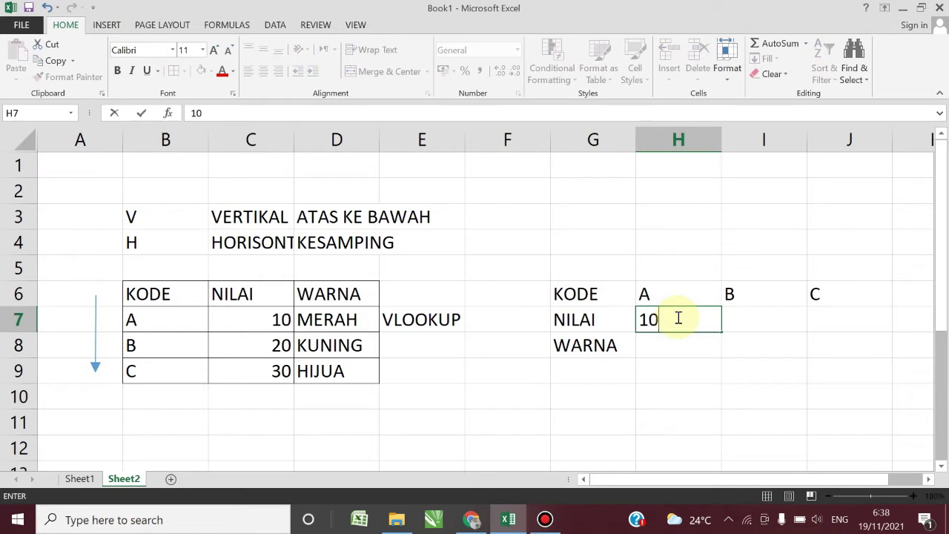
key(Tab)
text(2)
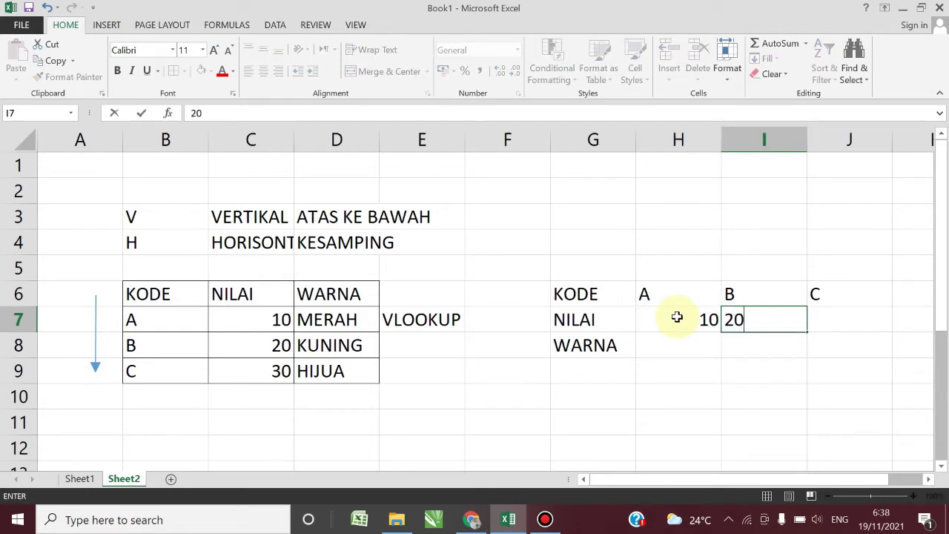
key(Tab)
text(3)
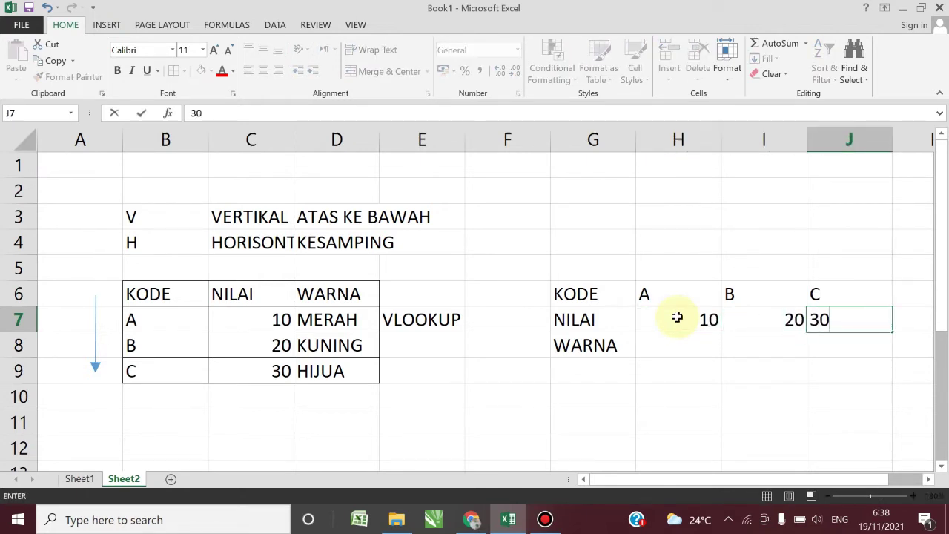
key(Return)
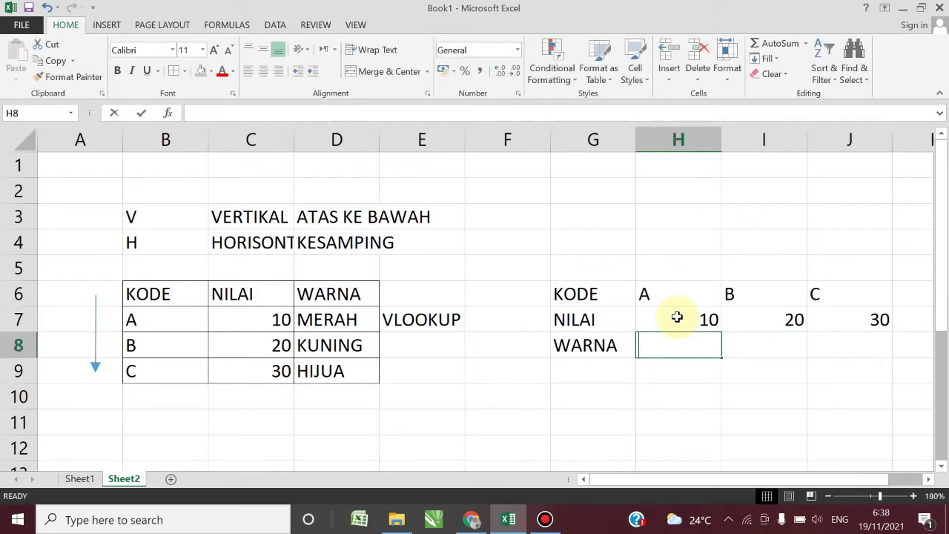
Enter the colours MERAH, KUNING and HIJAU across H8:J8.
text(MERAH)
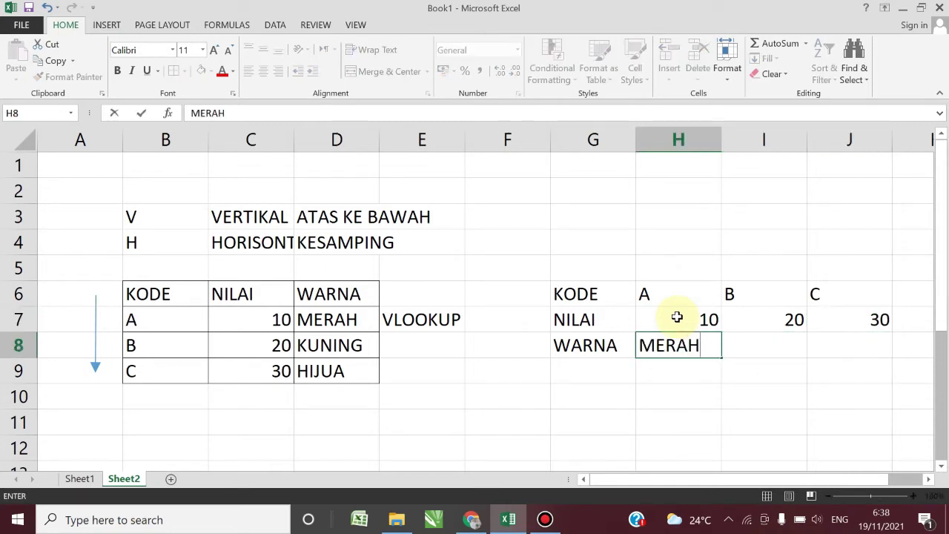
key(Tab)
text(K)
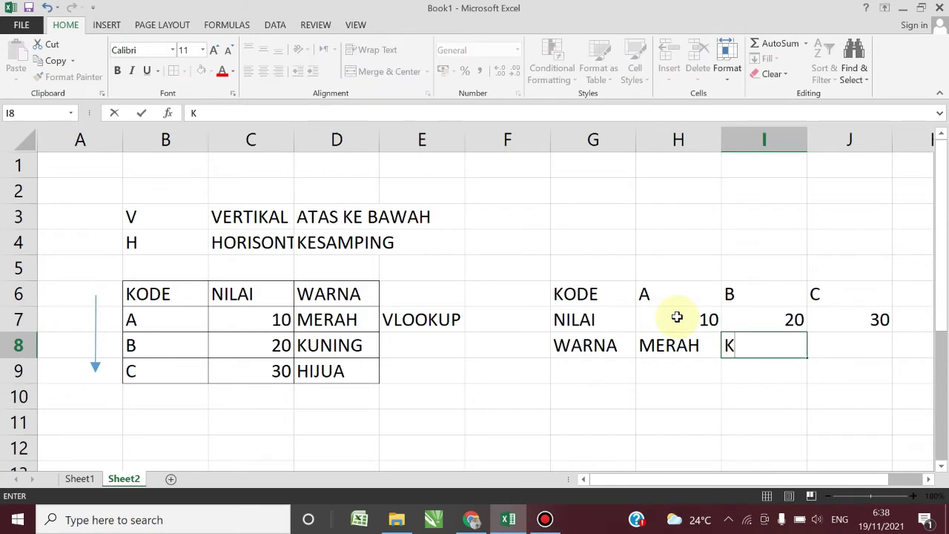
text(UNING)
key(Tab)
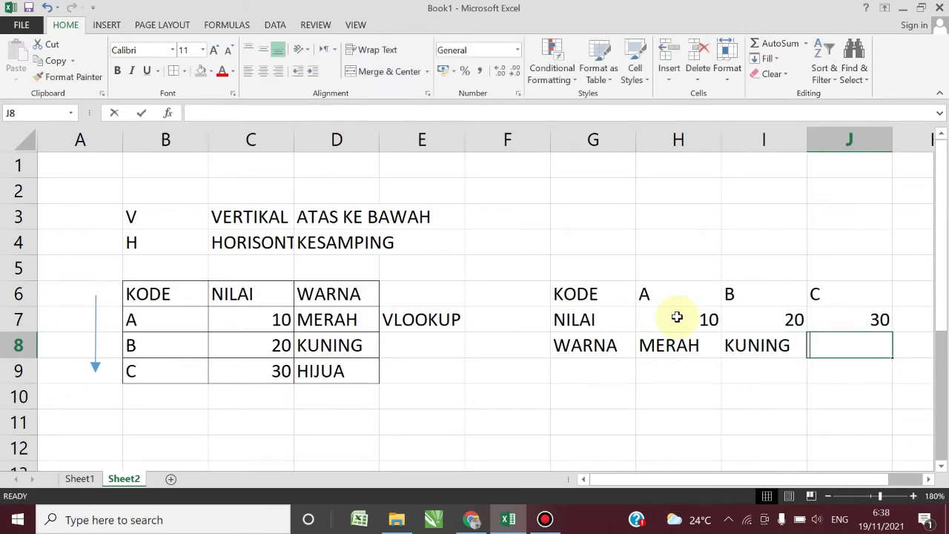
text(HIJAU)
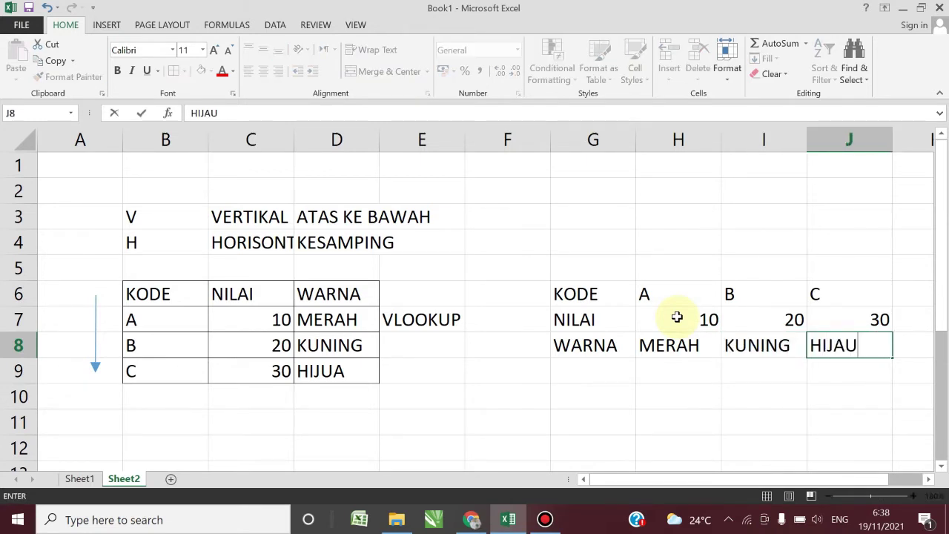
key(Return)
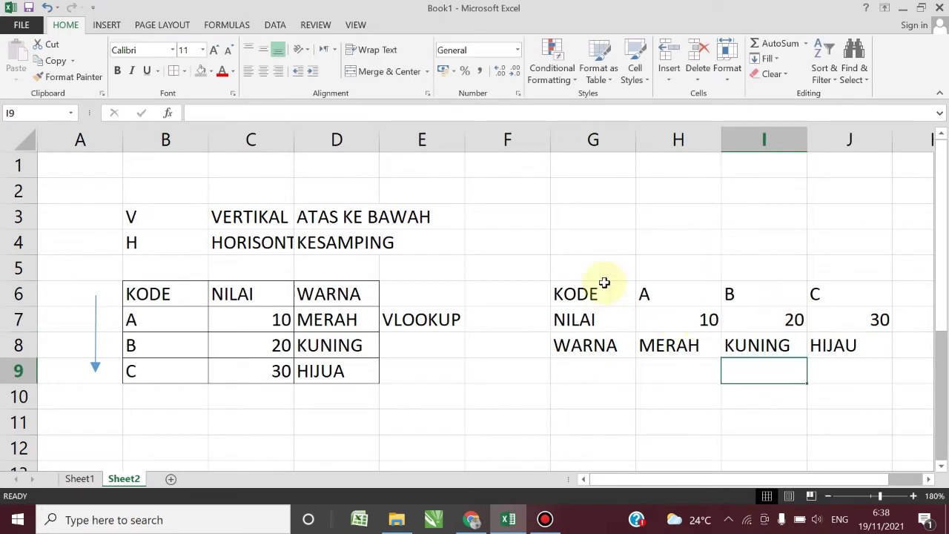
Apply All Borders to the horizontal G6:J8 table.
drag(593, 285, 855, 351)
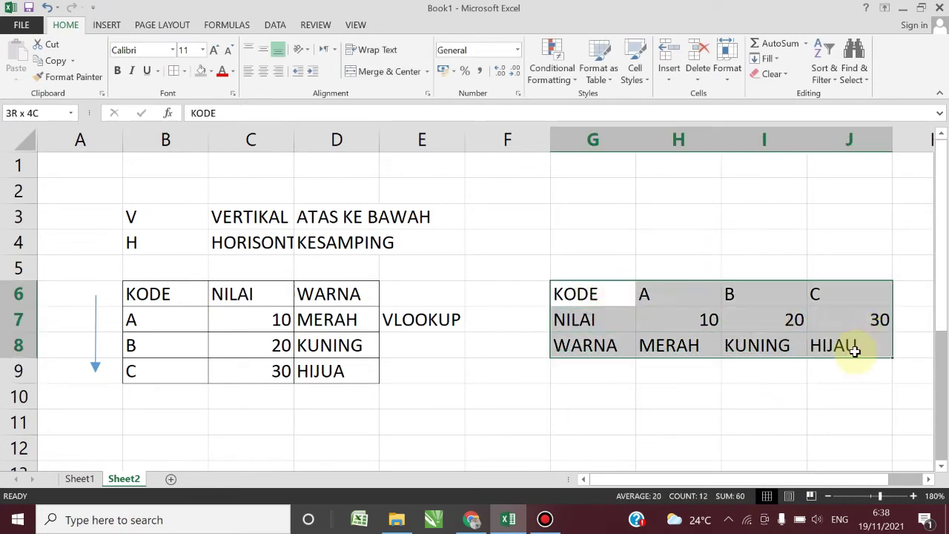
click(173, 70)
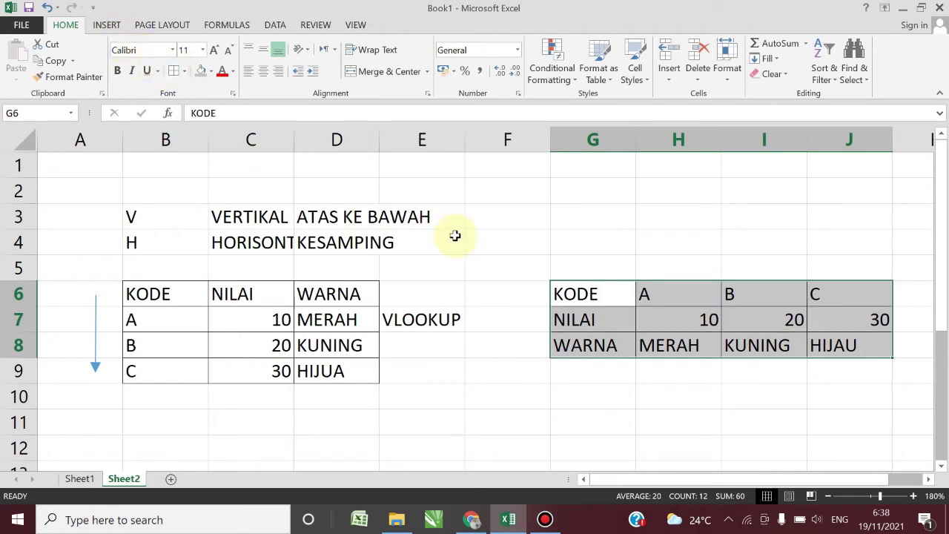
click(499, 251)
Highlight the row labels and the codes A–C in row 6 to explain the layout.
mouse_move(570, 295)
mouse_down()
mouse_move(603, 309)
mouse_move(854, 345)
mouse_up()
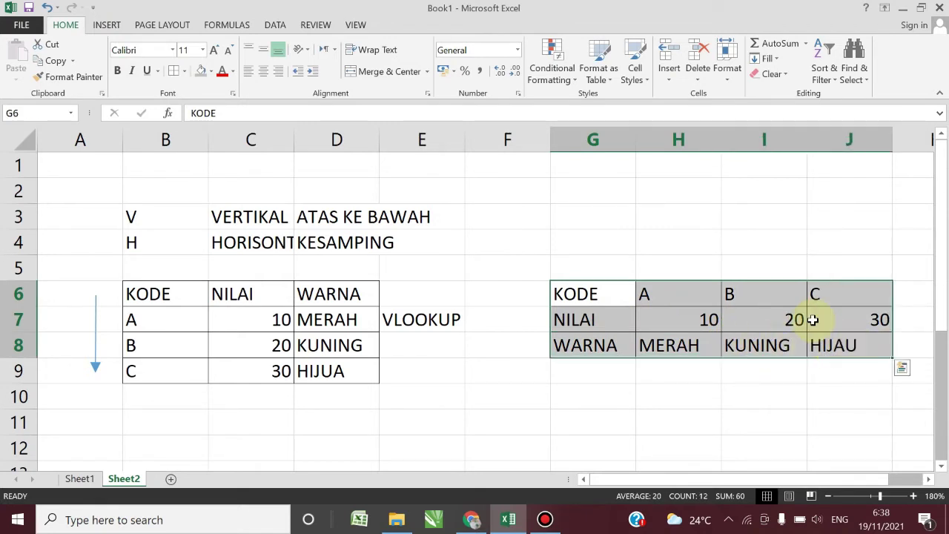
click(664, 291)
drag(663, 291, 854, 308)
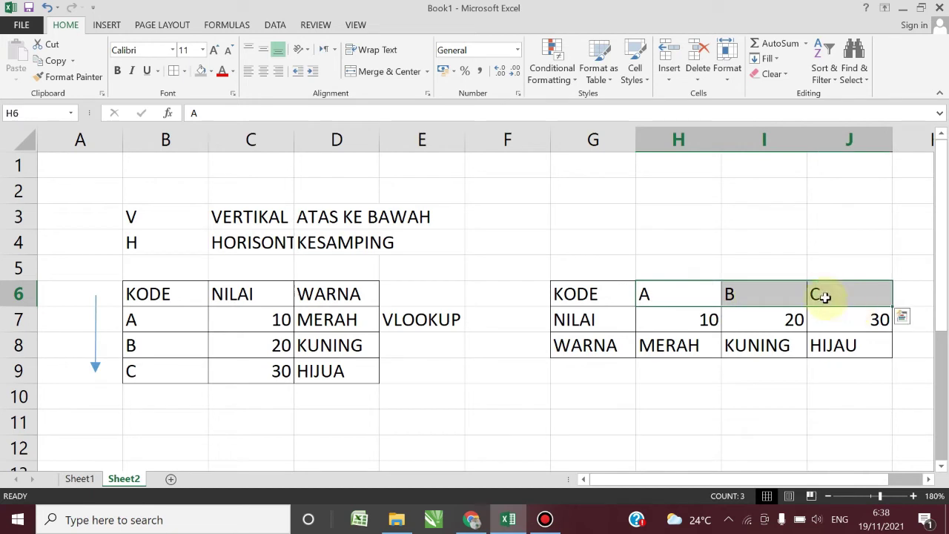
Draw a rightward arrow shape across row 5 above the horizontal table.
click(420, 234)
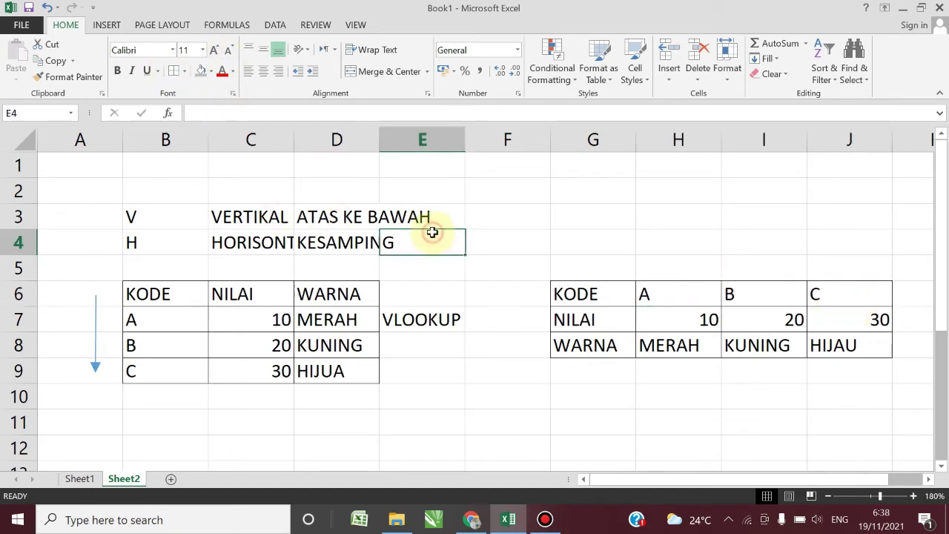
click(108, 27)
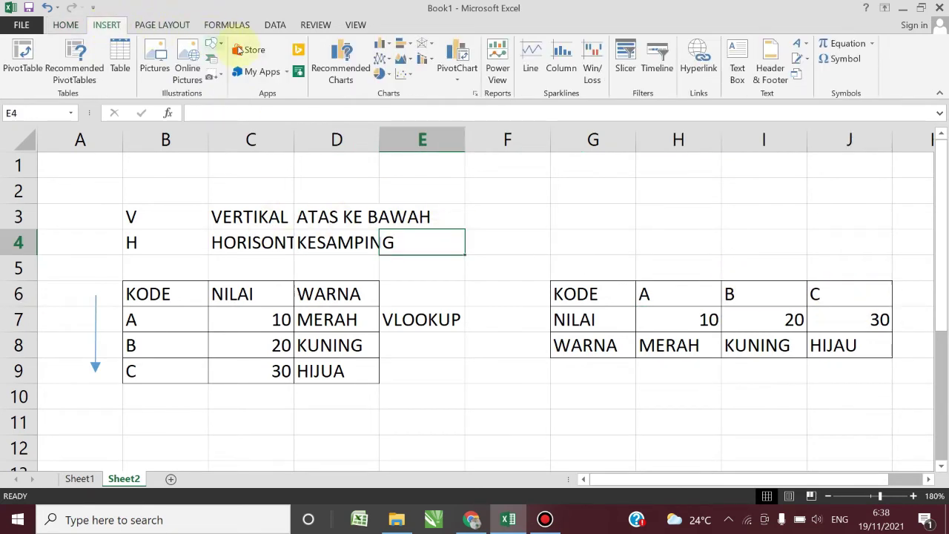
click(212, 45)
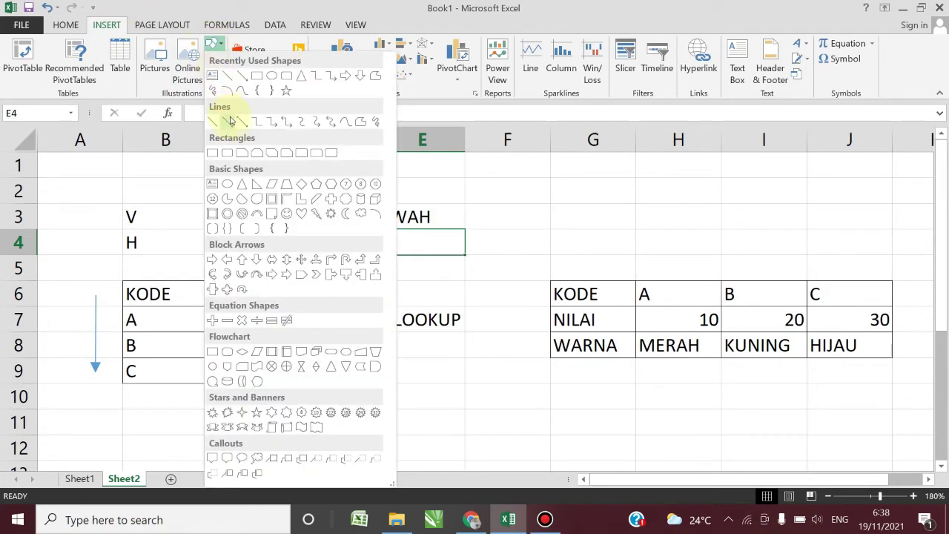
click(244, 77)
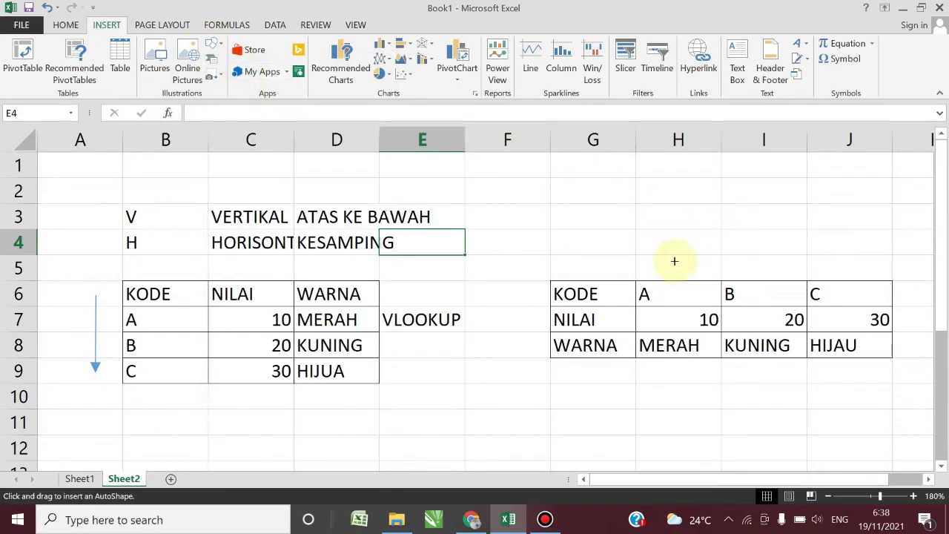
drag(655, 264, 869, 264)
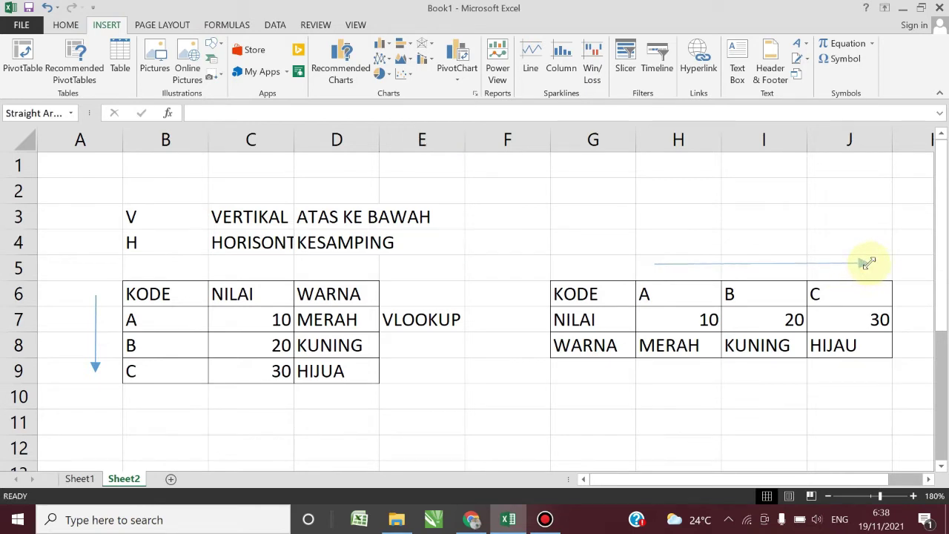
Label cell I4 with HLOOKUP.
click(756, 237)
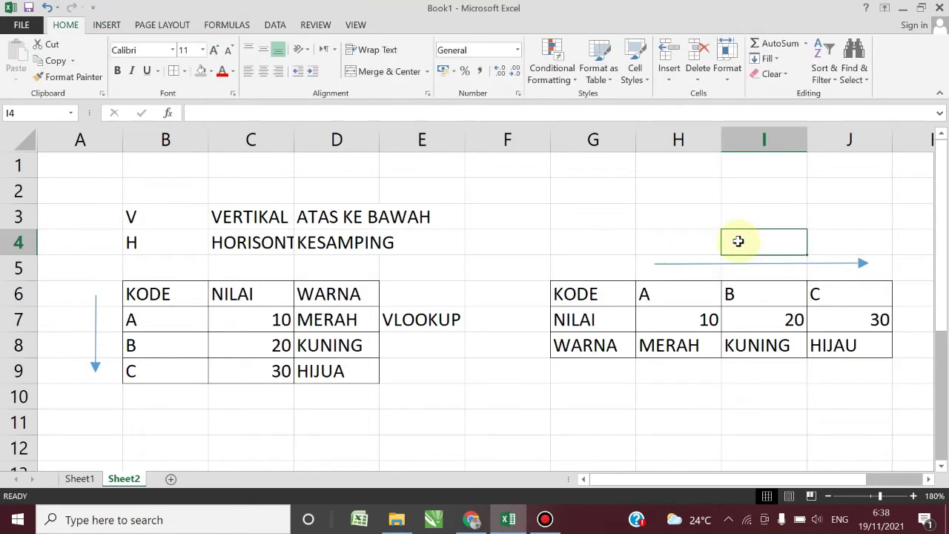
text(HL)
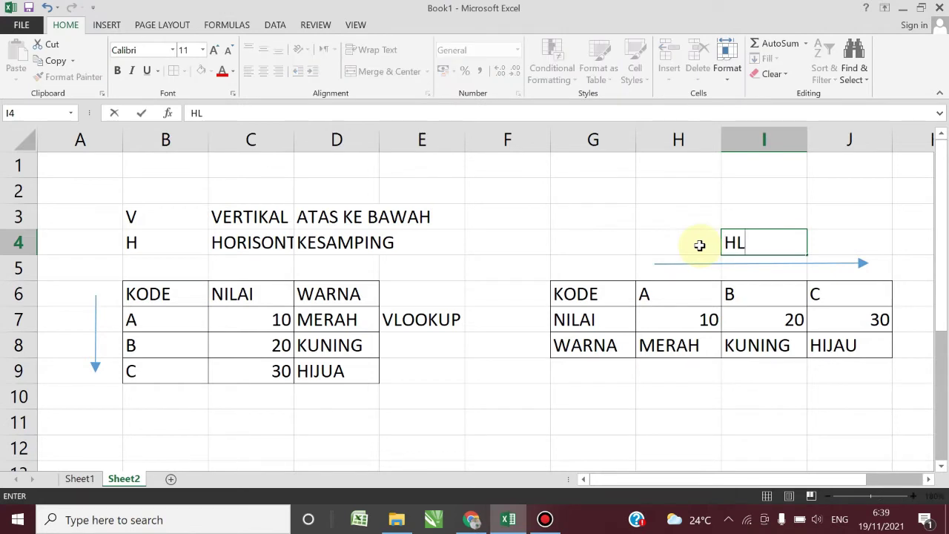
text(OOKUP)
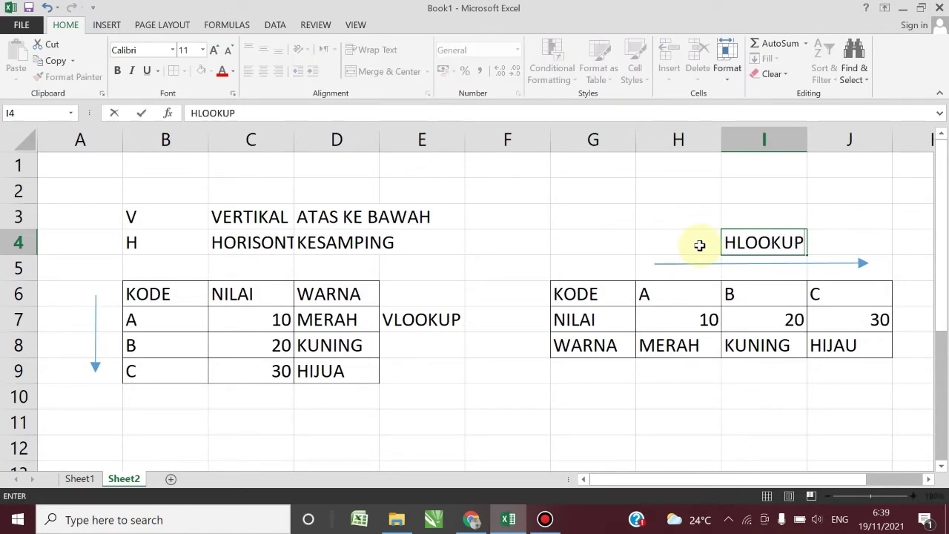
key(Return)
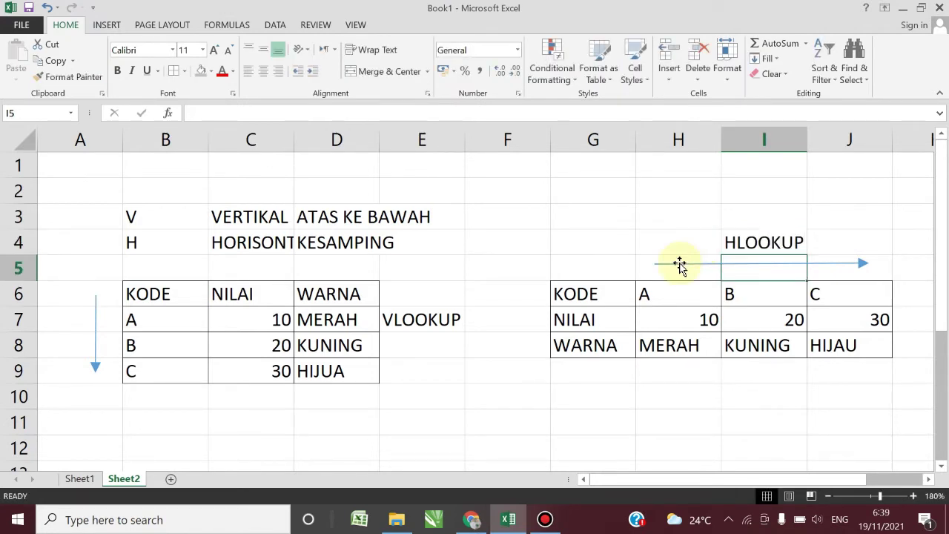
click(454, 316)
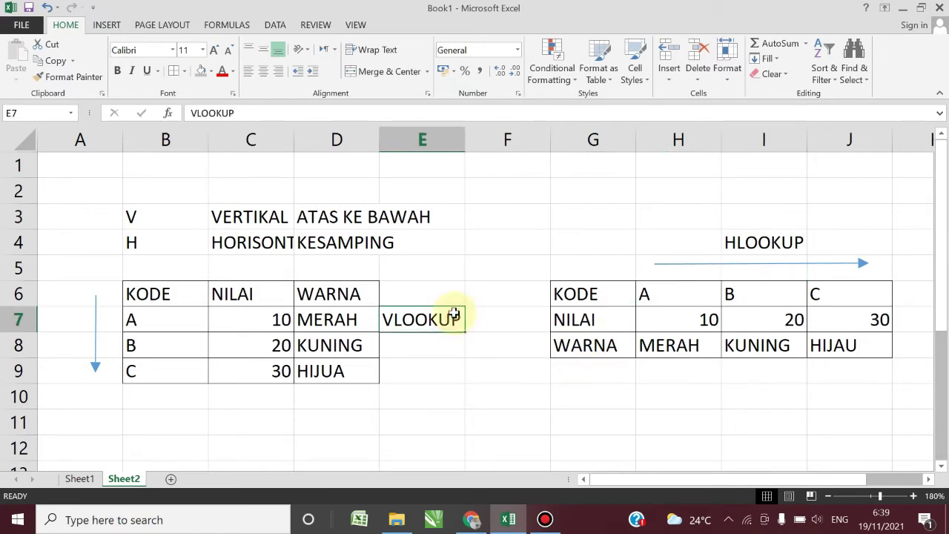
drag(195, 295, 305, 374)
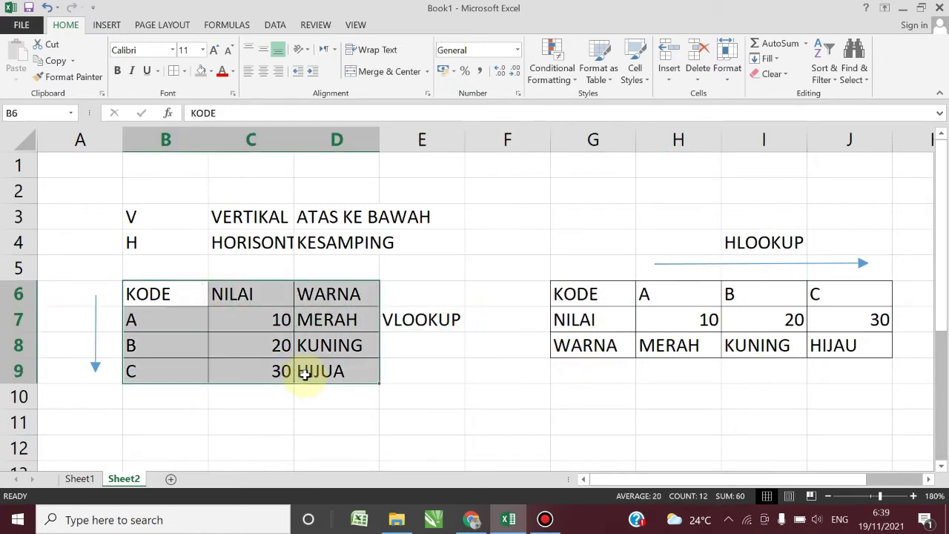
drag(593, 272, 756, 341)
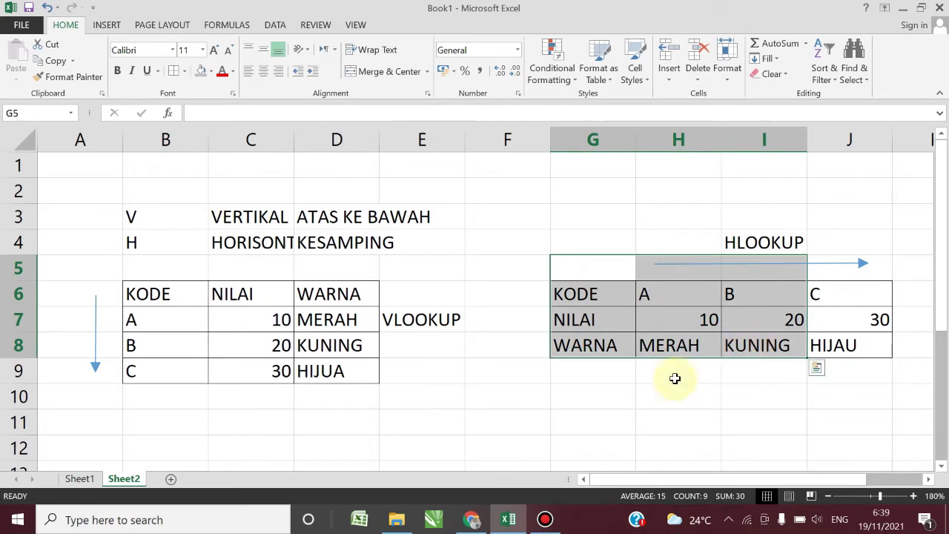
click(616, 415)
drag(663, 294, 866, 296)
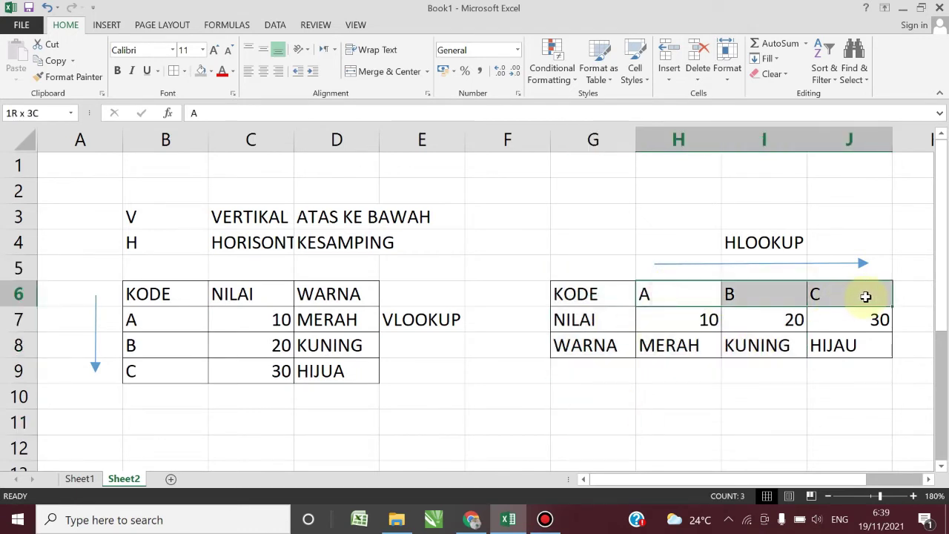
drag(158, 317, 156, 374)
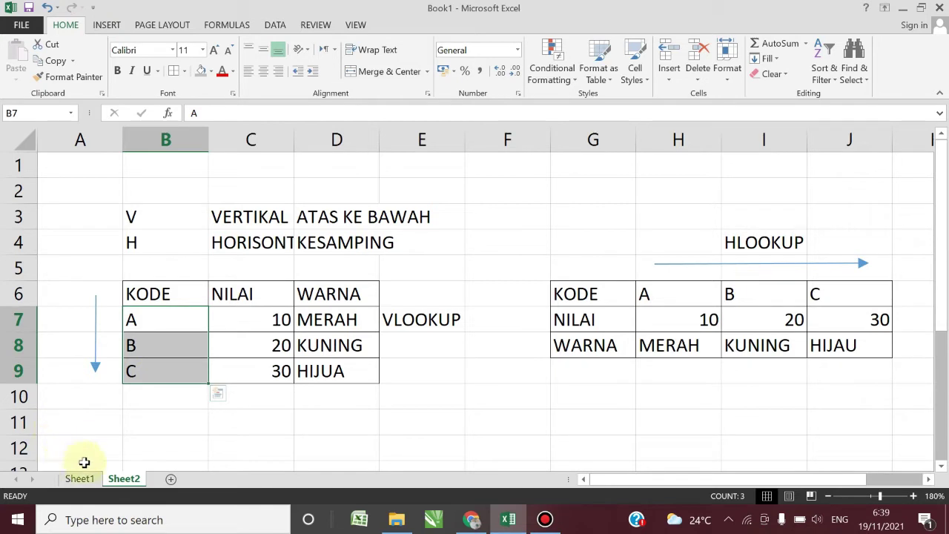
click(89, 480)
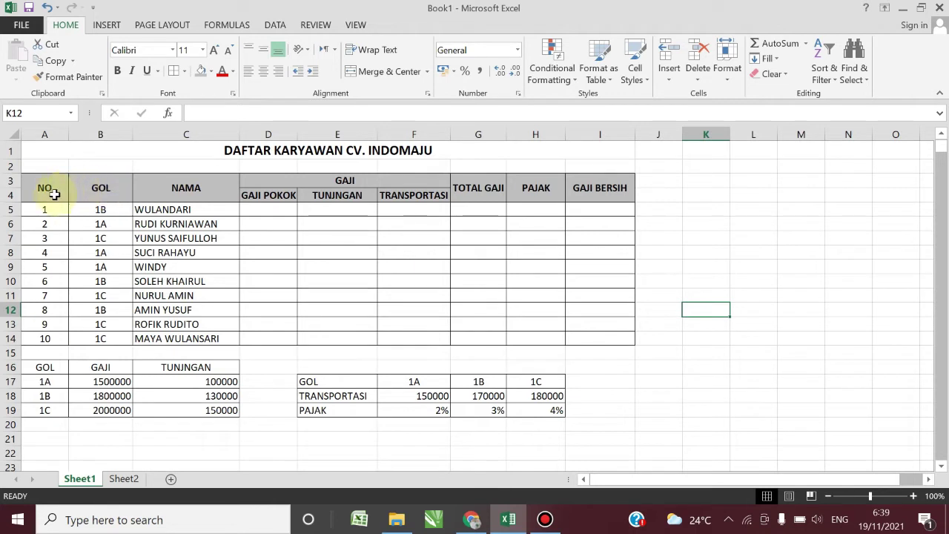
click(55, 191)
click(113, 191)
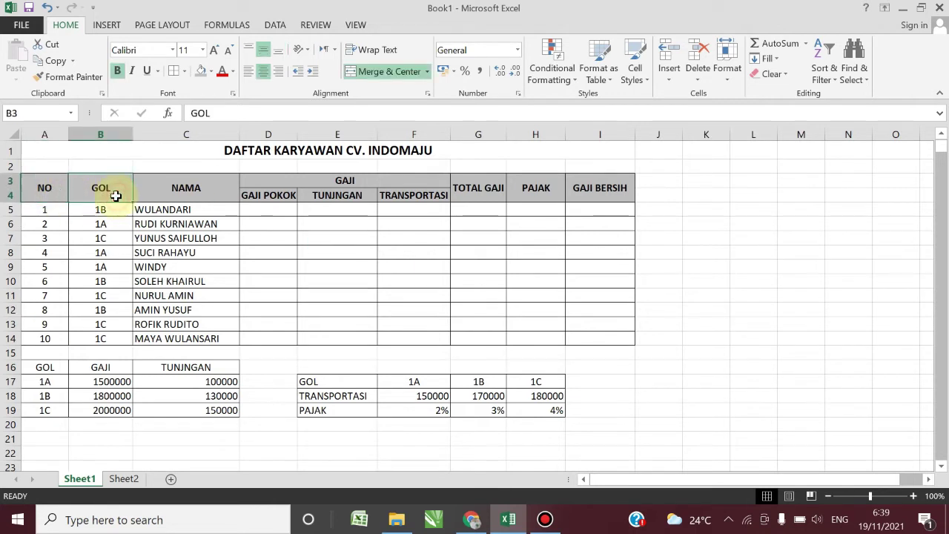
click(196, 193)
click(360, 180)
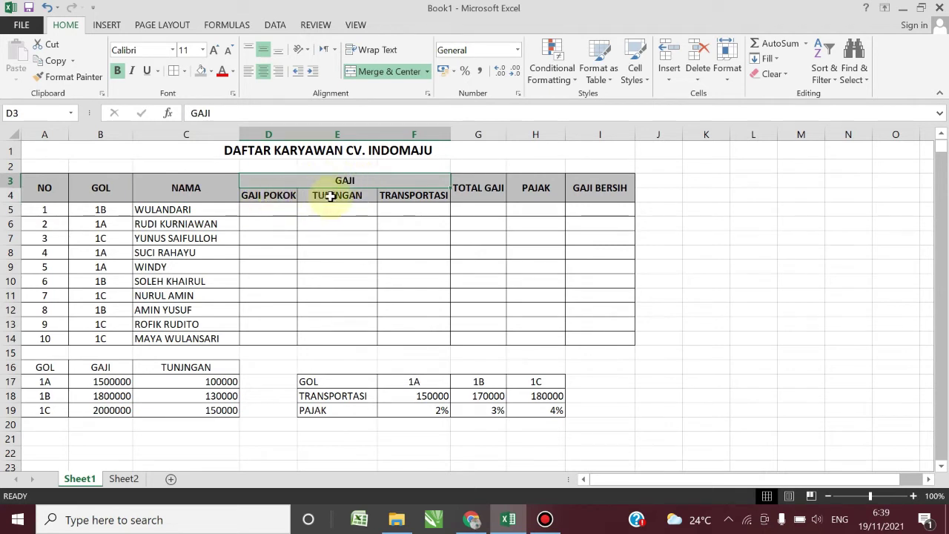
click(430, 195)
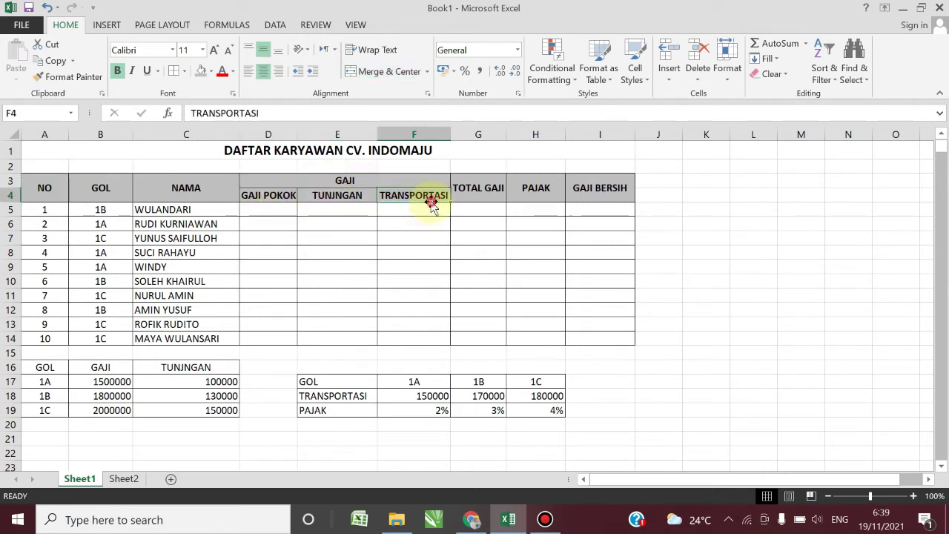
key(Down)
key(Down)
key(Down)
click(489, 188)
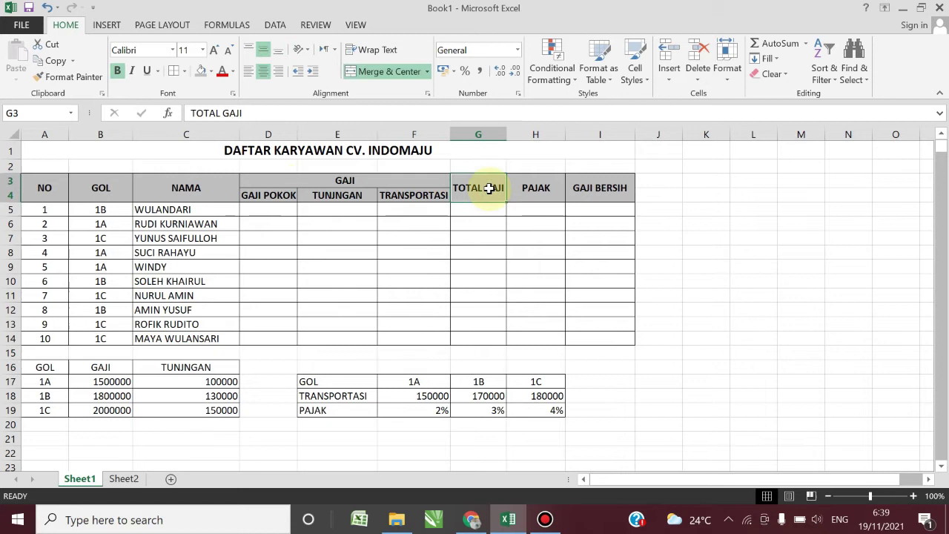
click(561, 188)
click(606, 191)
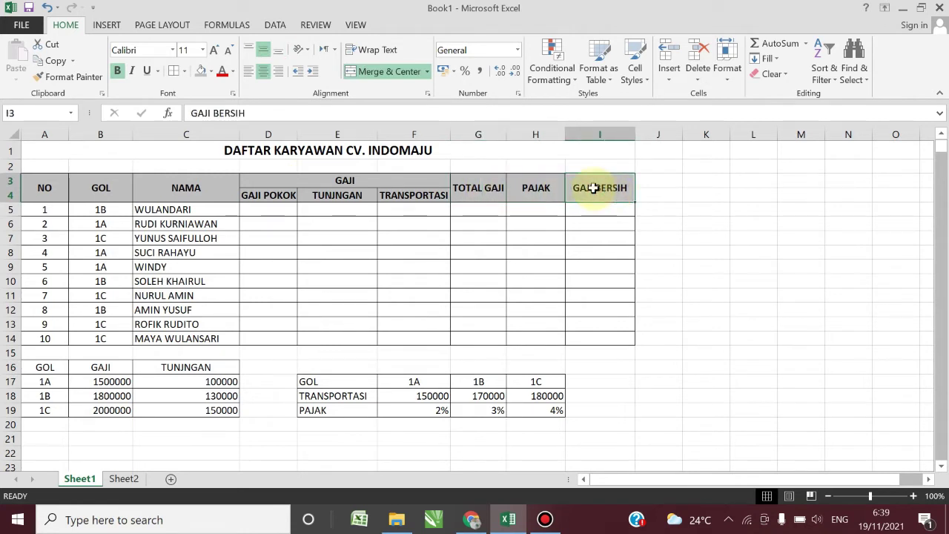
click(269, 209)
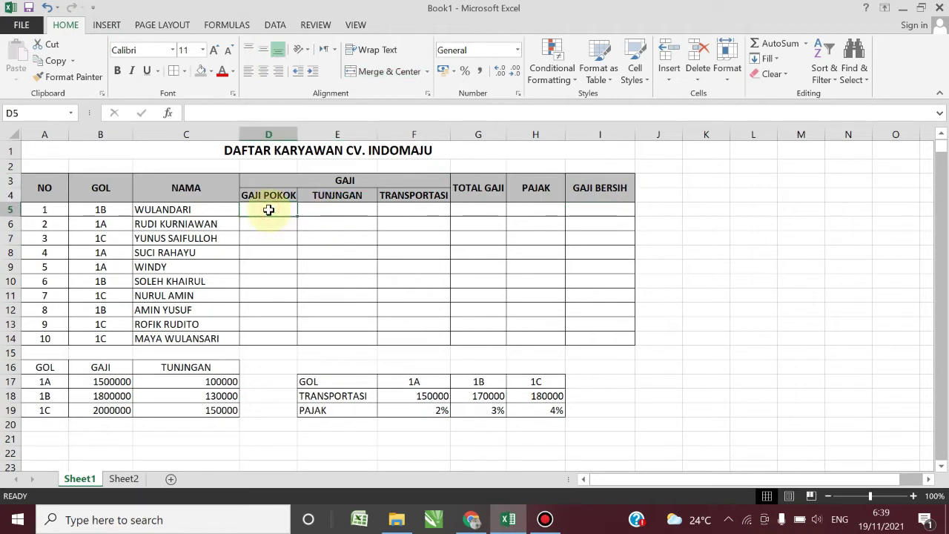
click(401, 216)
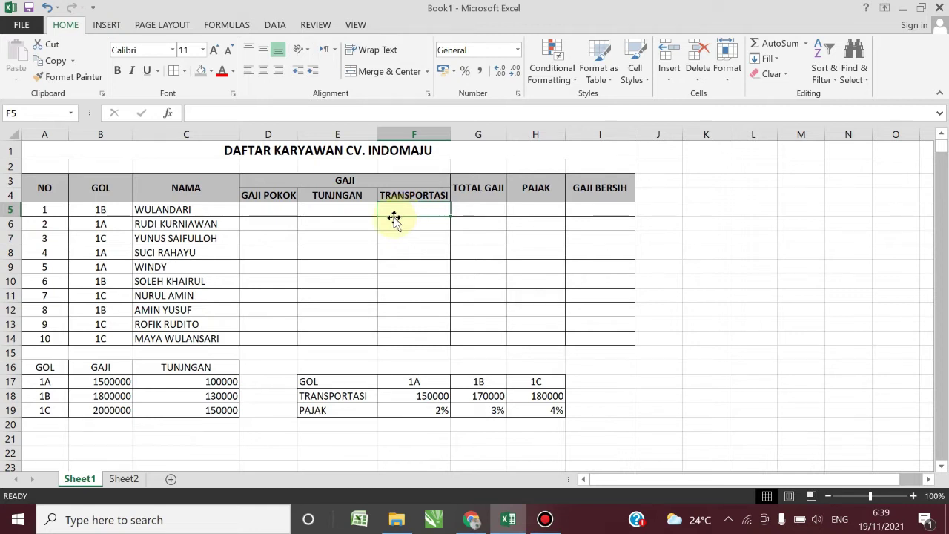
click(265, 209)
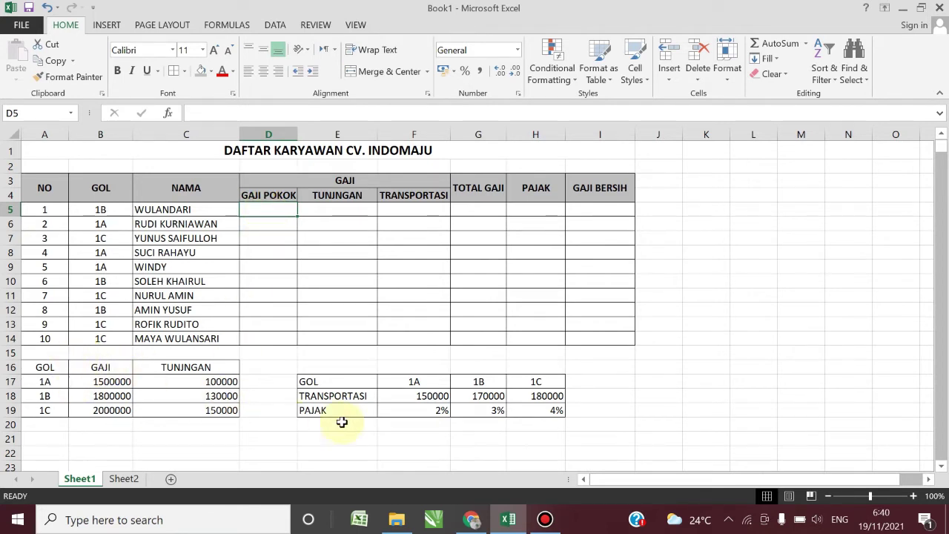
click(40, 352)
Type TABEL 1 in A15 and TABEL 2 in E16 above the reference tables.
text(TABEL 1)
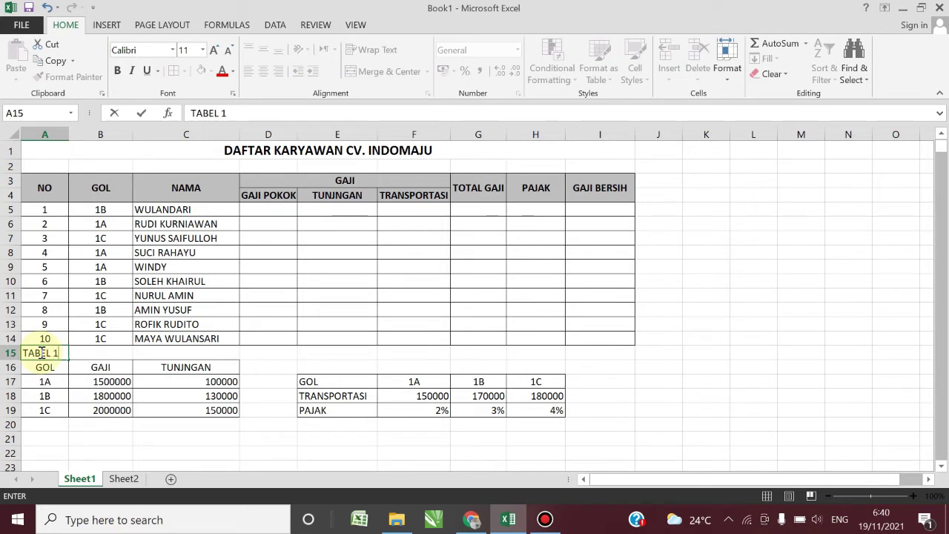
click(319, 371)
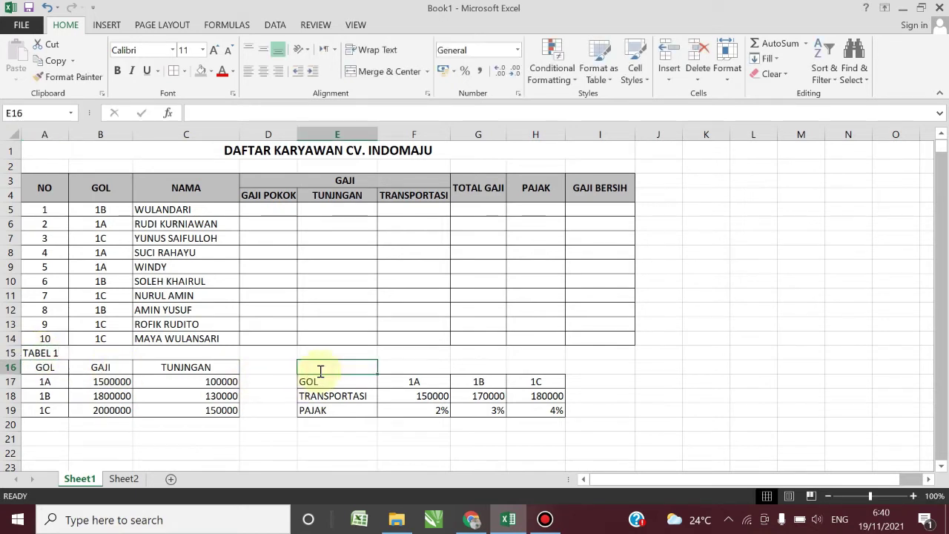
text(TABEL 2)
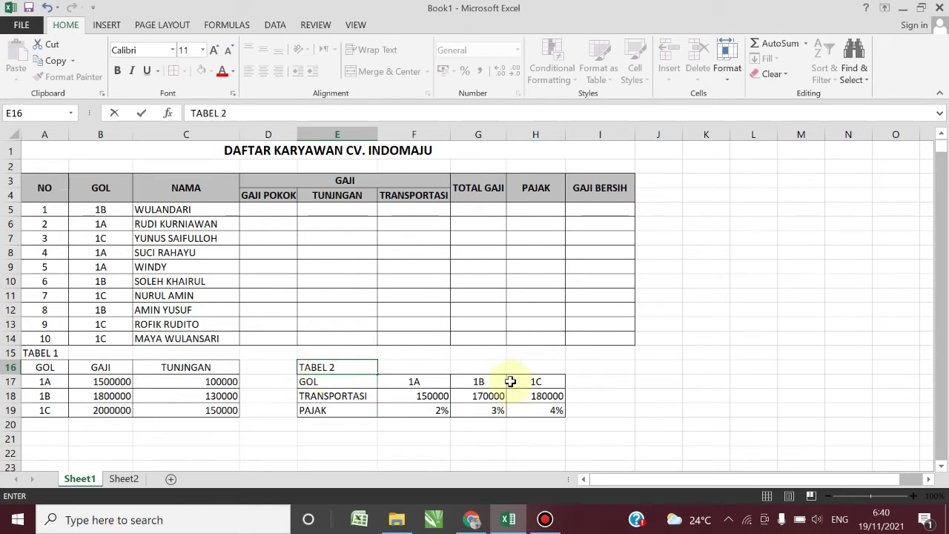
click(653, 409)
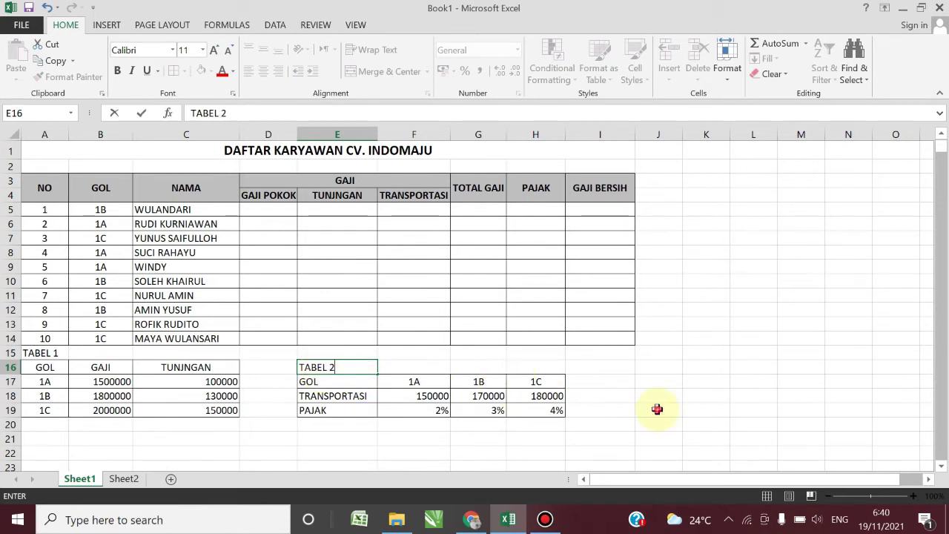
click(266, 208)
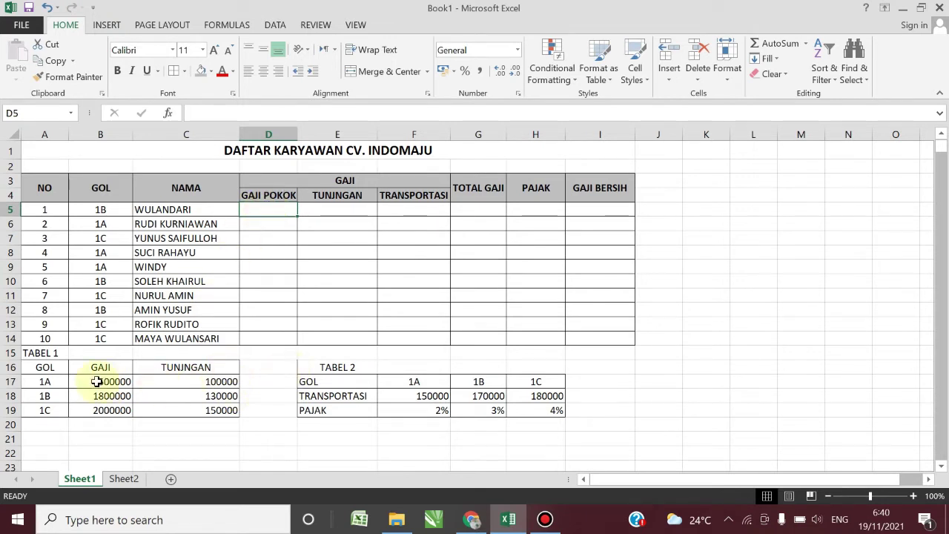
drag(44, 367, 217, 396)
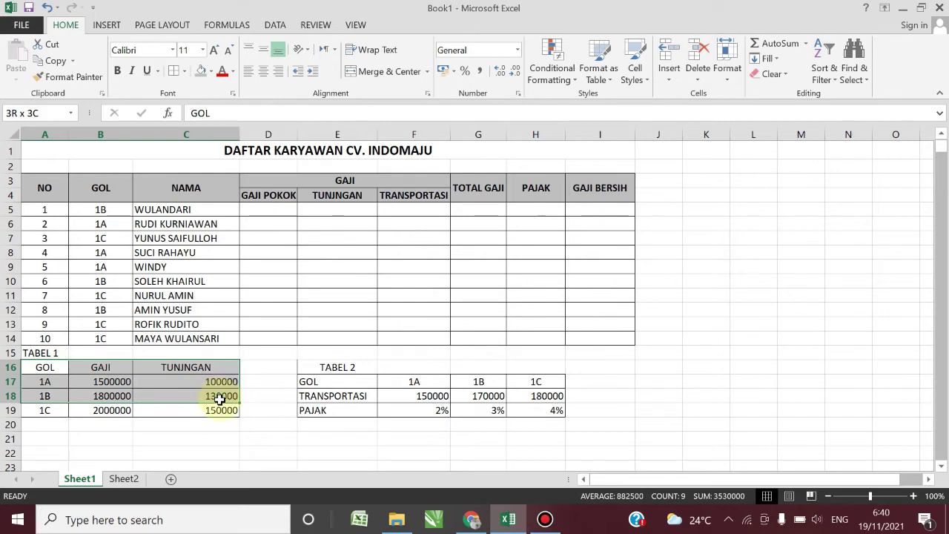
click(49, 367)
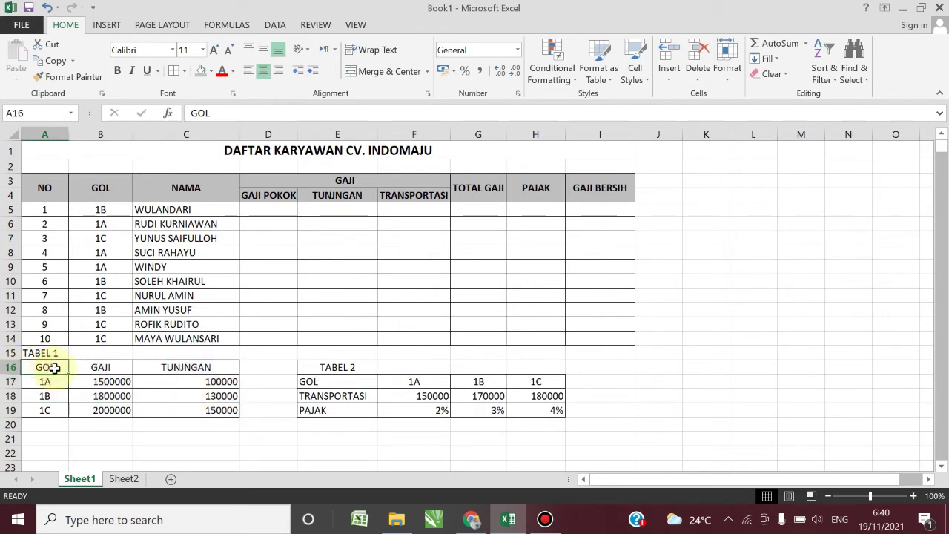
click(44, 380)
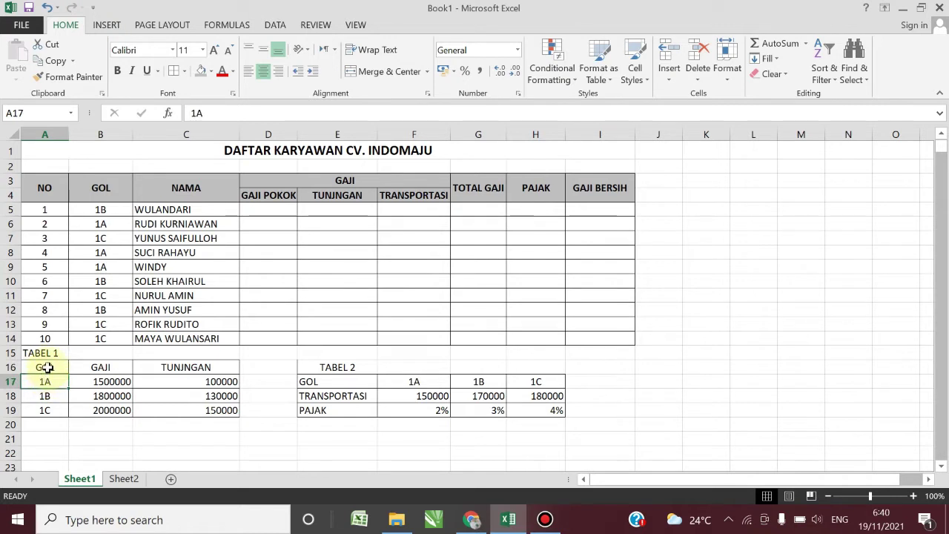
drag(46, 378, 45, 404)
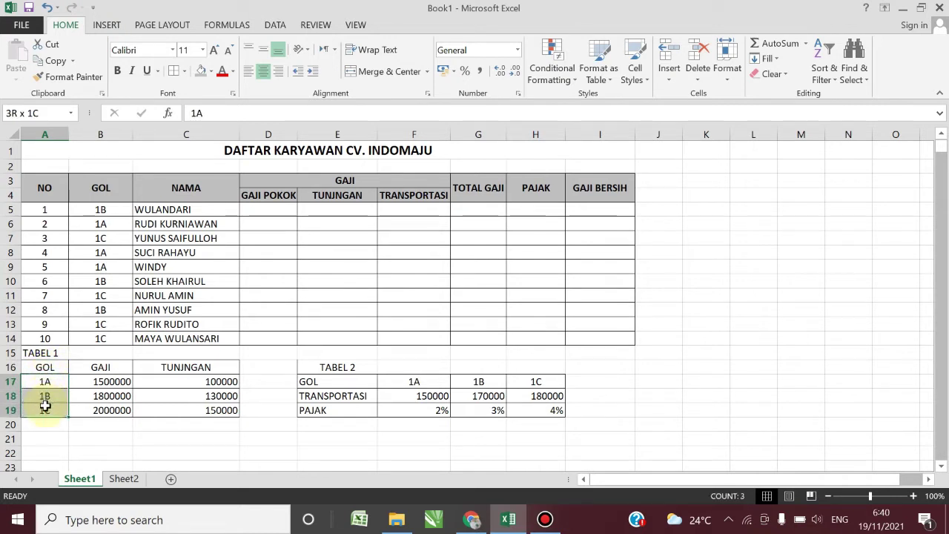
click(125, 480)
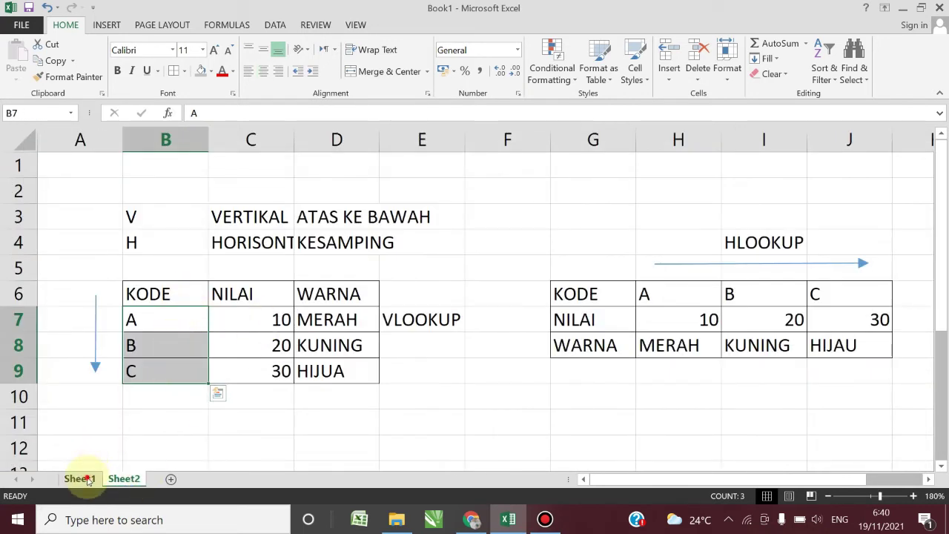
click(79, 478)
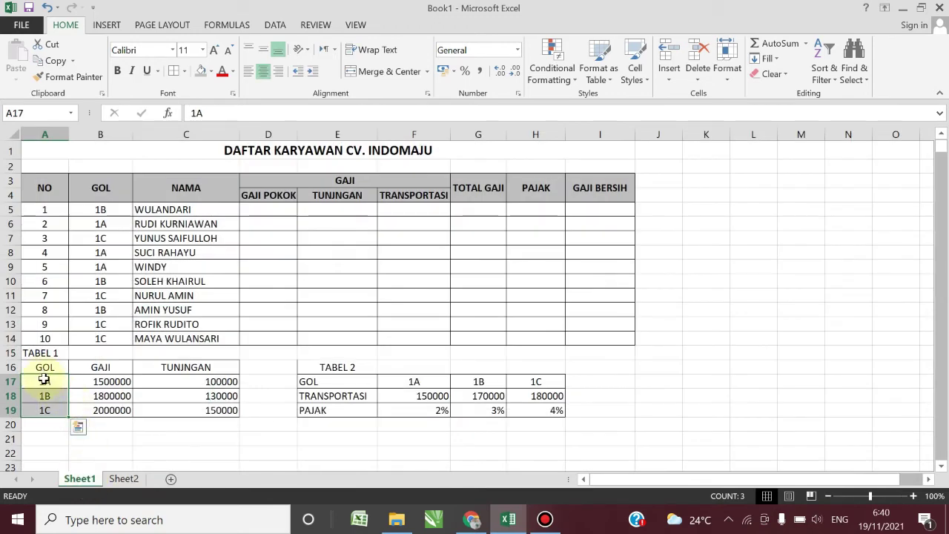
click(700, 265)
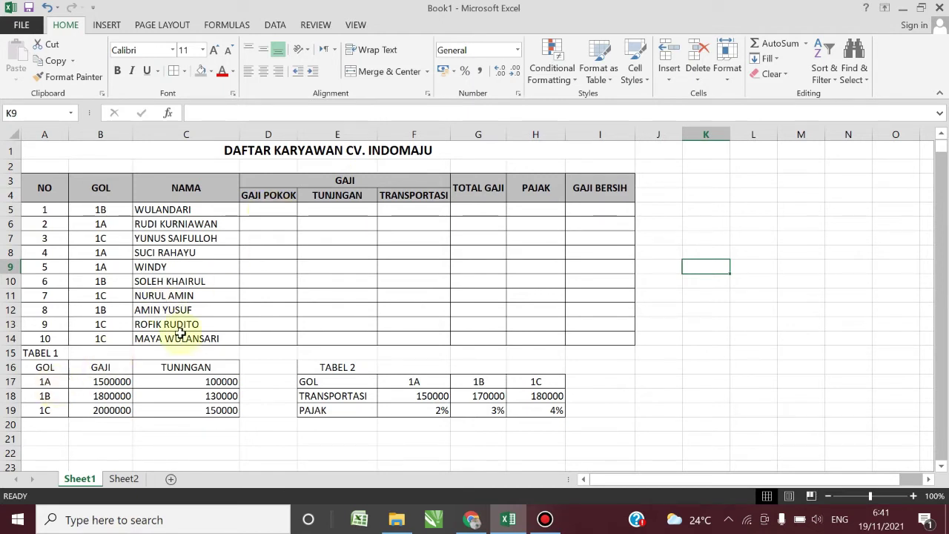
click(261, 209)
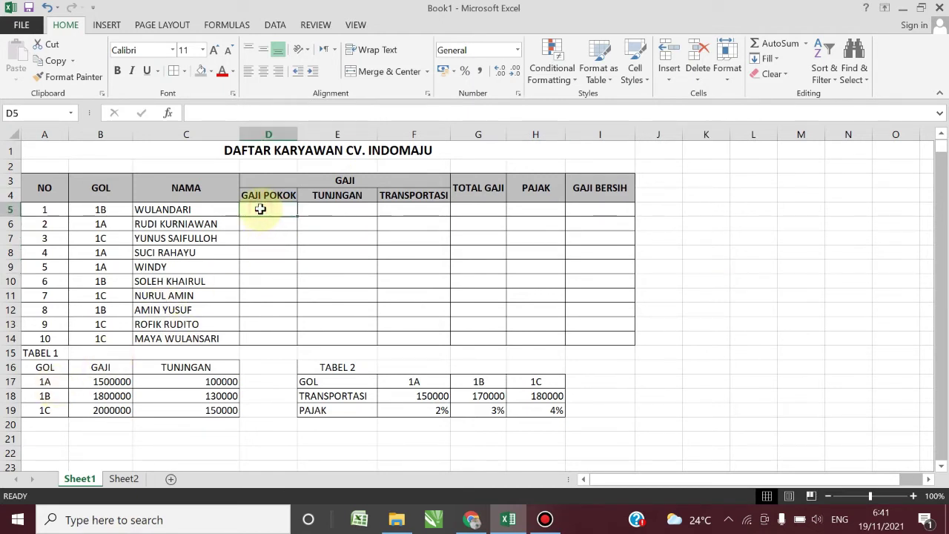
Enter =VLOOKUP(B5;$A$16:$C$19;2;0) in D5 so the first GAJI POKOK shows 1800000.
text(=V)
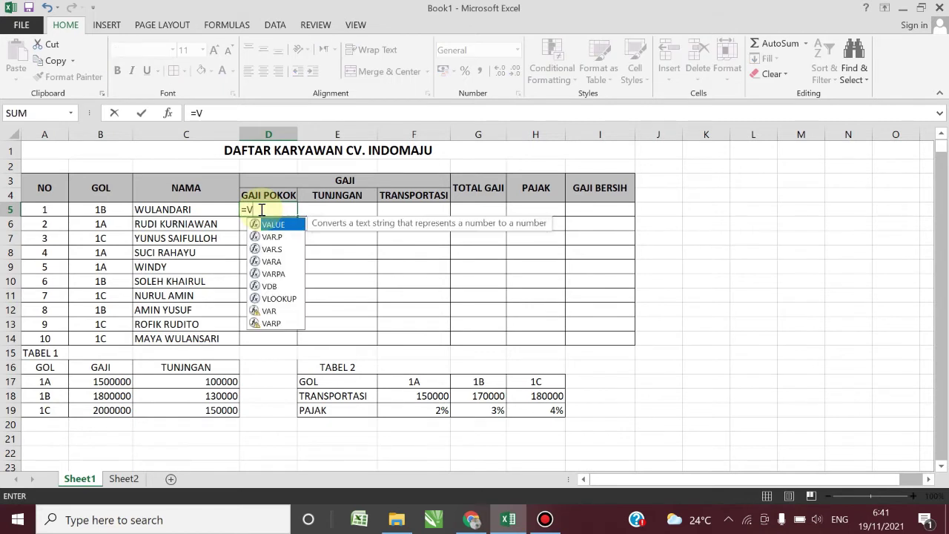
text(L)
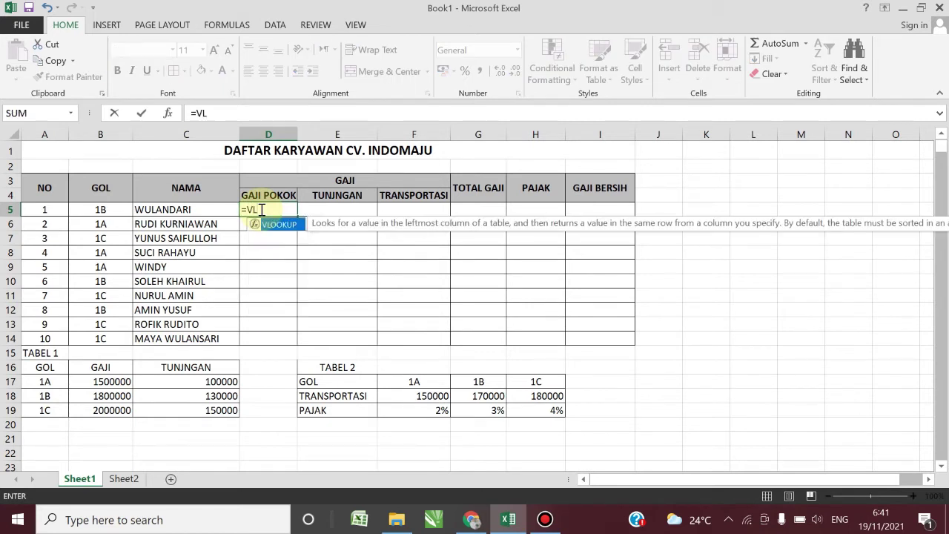
key(Tab)
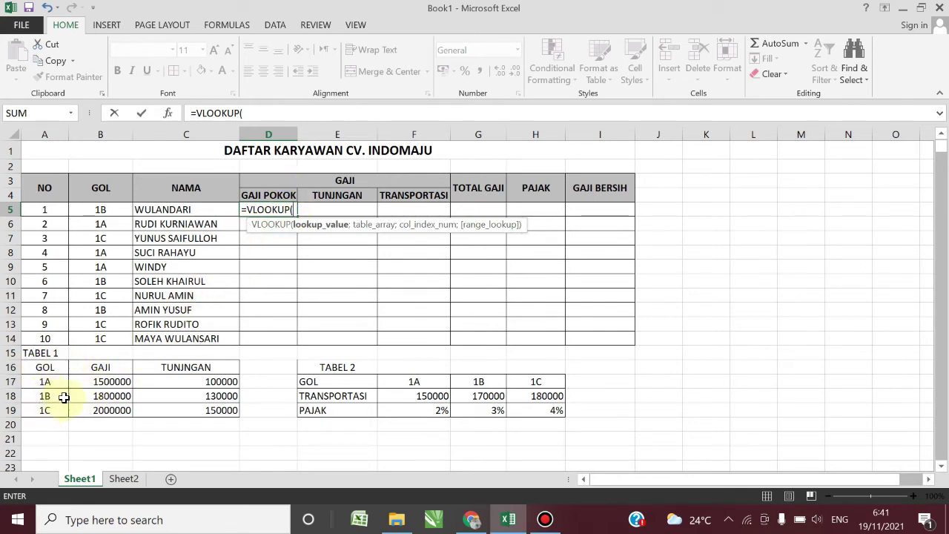
click(107, 210)
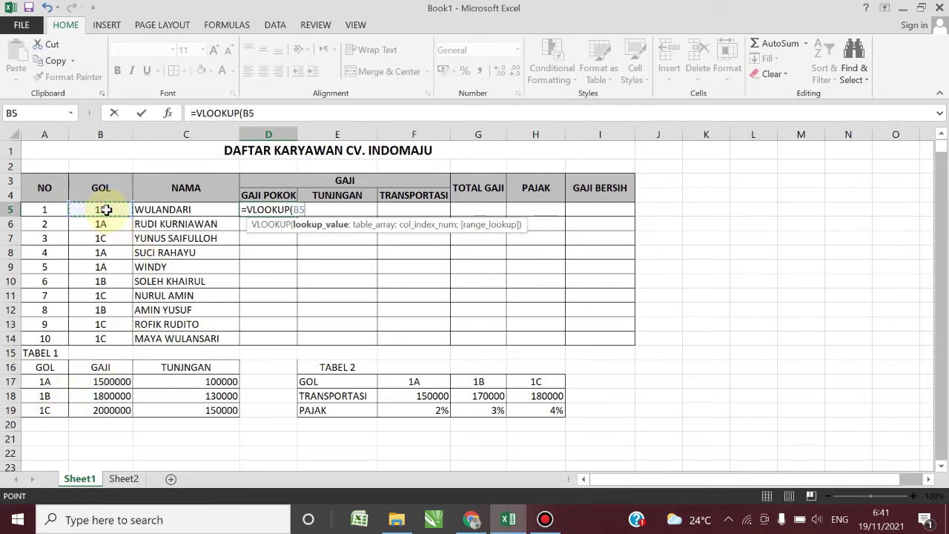
text(;)
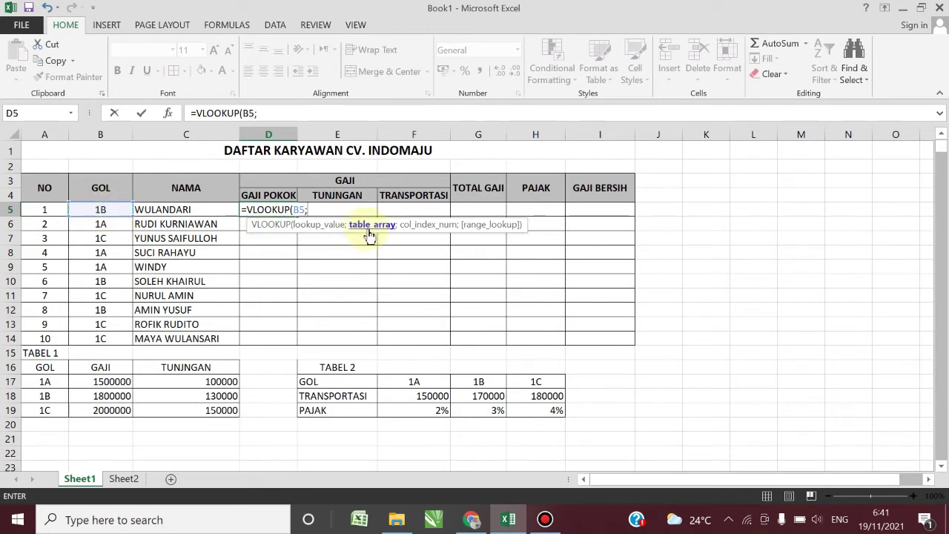
click(40, 367)
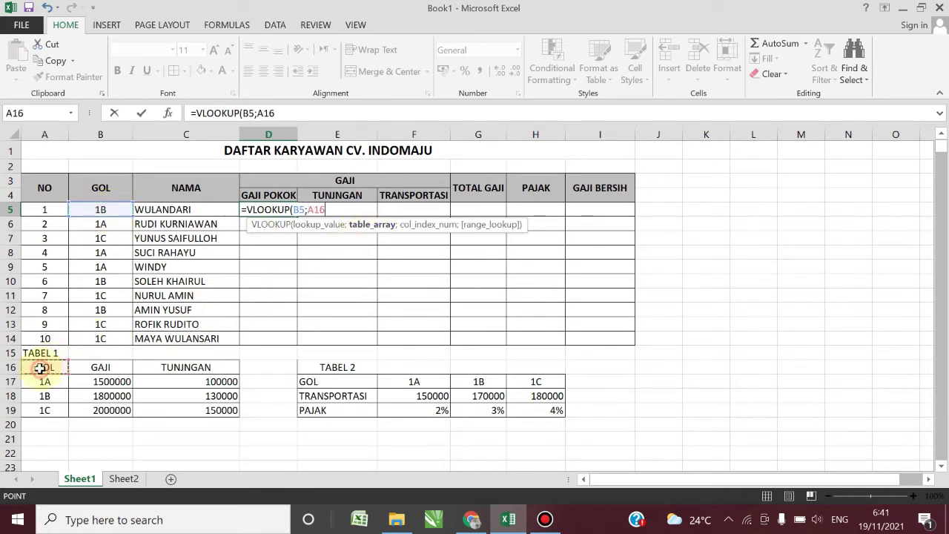
drag(40, 368, 211, 410)
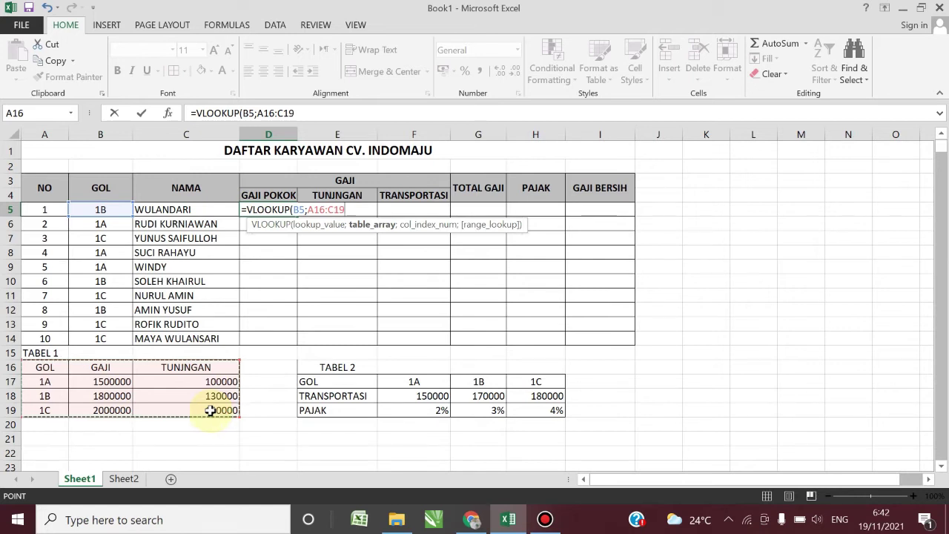
key(F4)
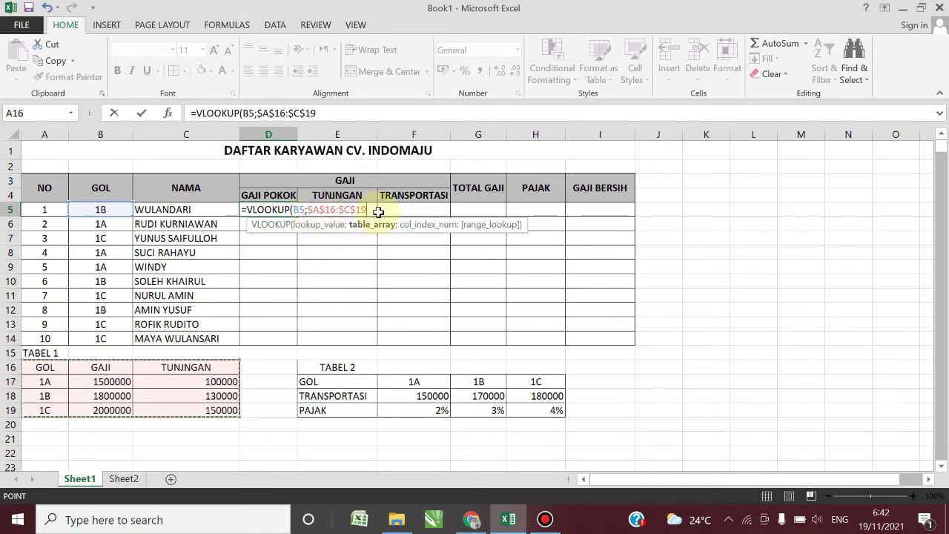
text(;2)
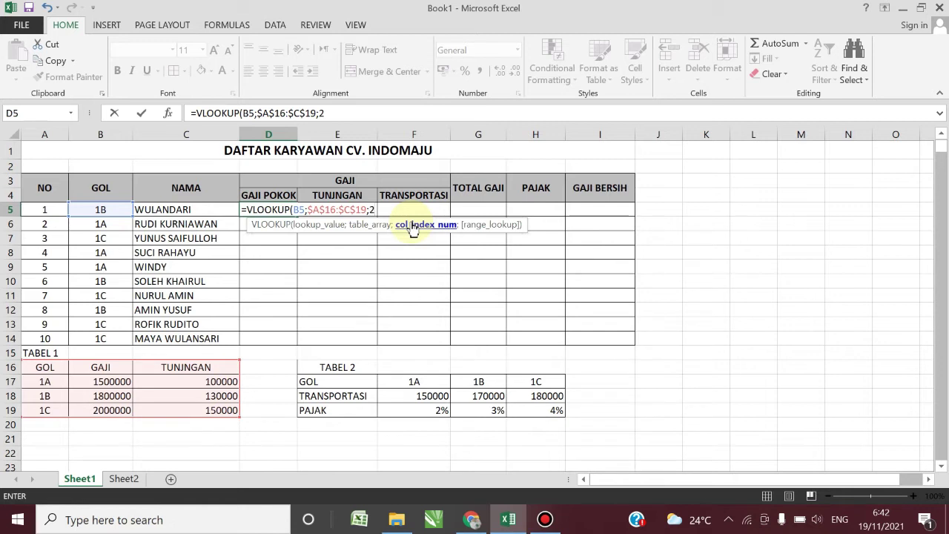
text(;)
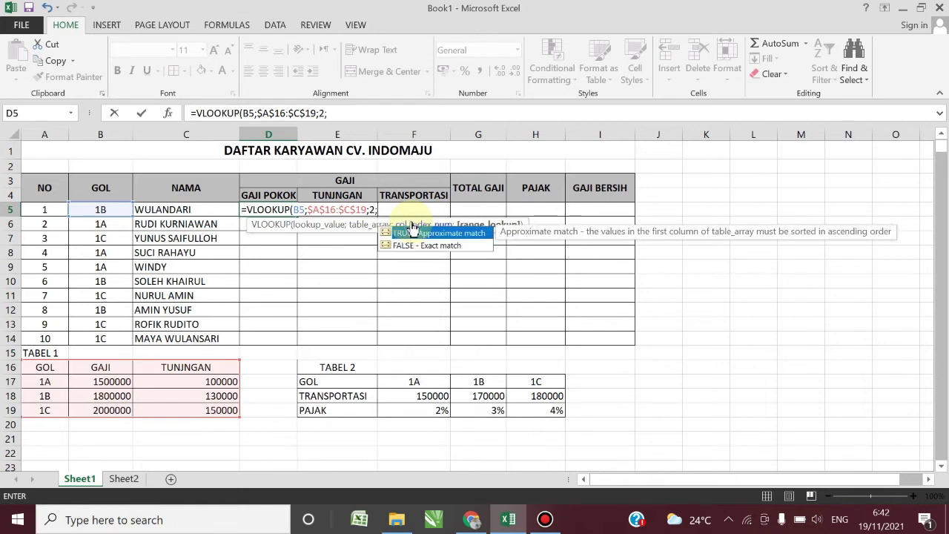
text(0)
text())
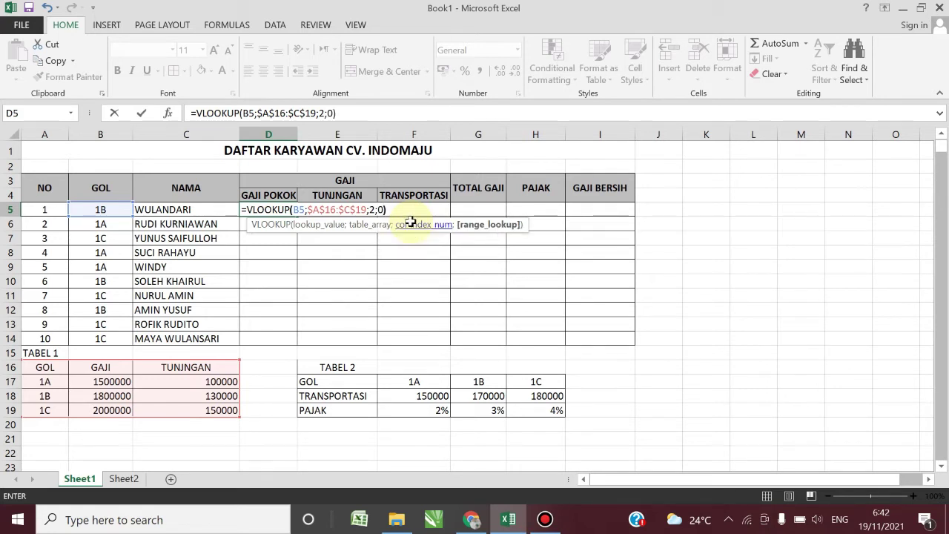
key(Return)
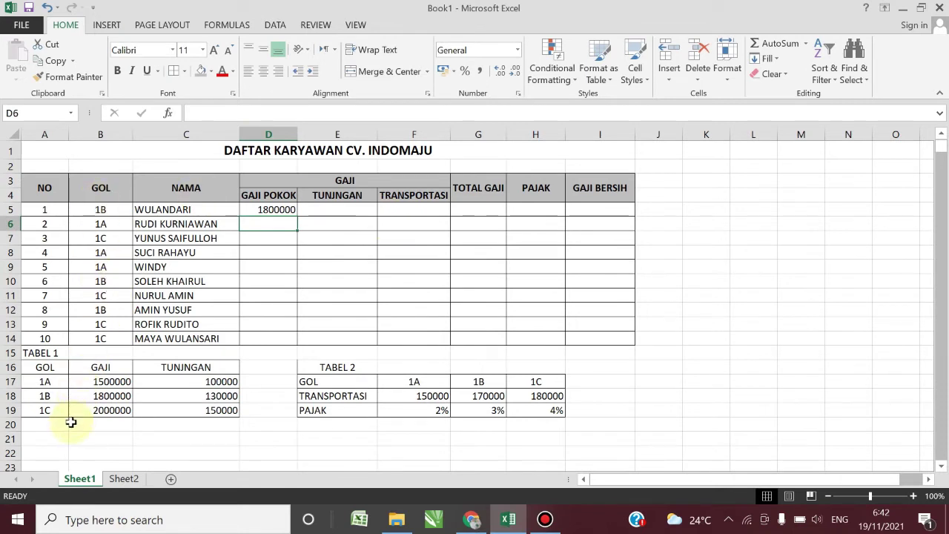
Apply Comma Style to the TABEL 1 salary and allowance amounts in B17:C19.
click(93, 397)
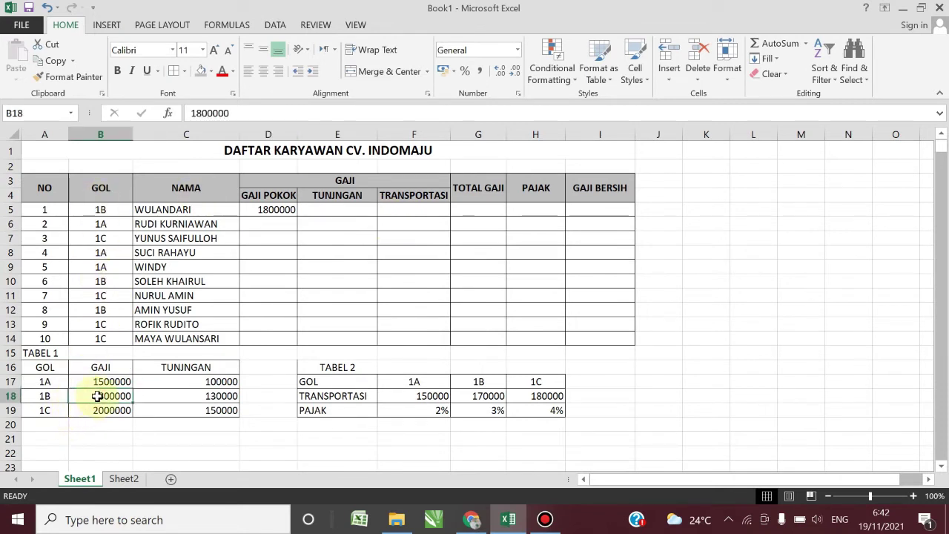
click(116, 384)
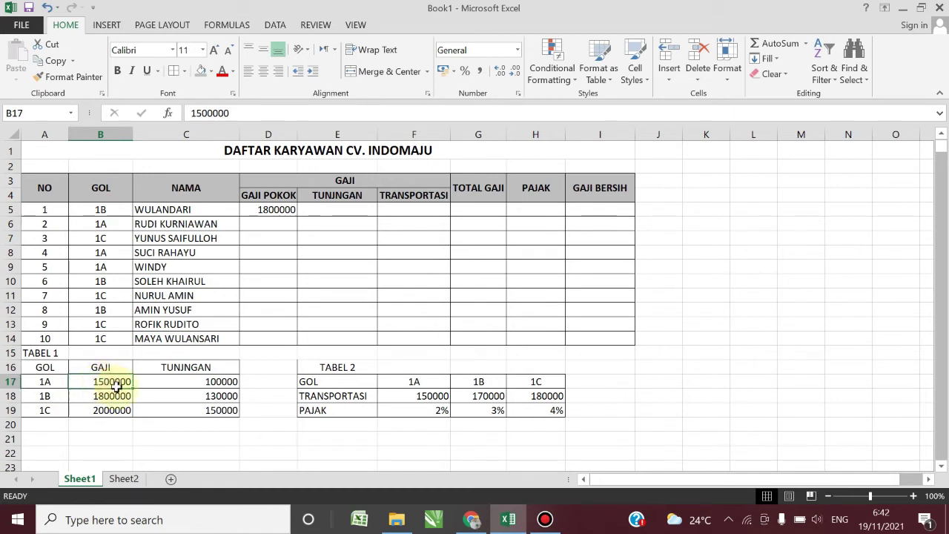
drag(115, 386, 205, 406)
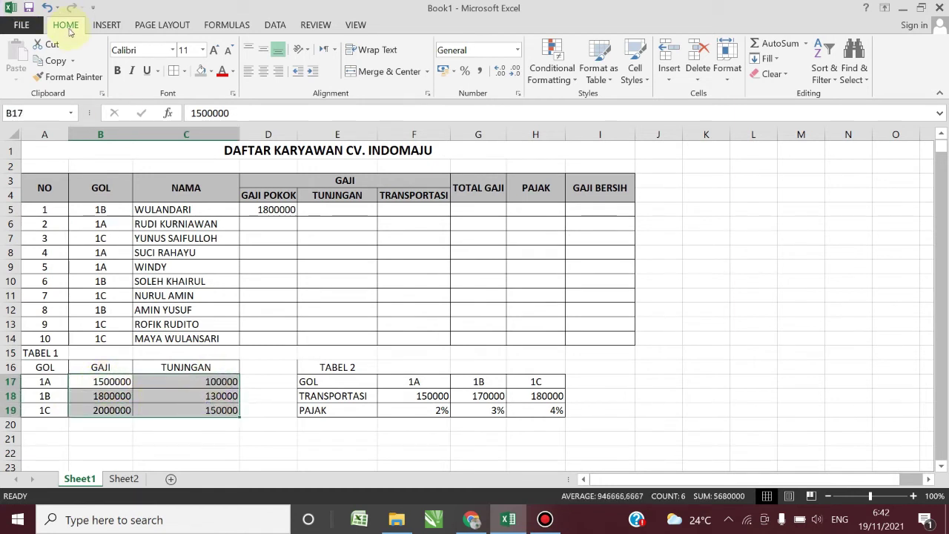
click(483, 72)
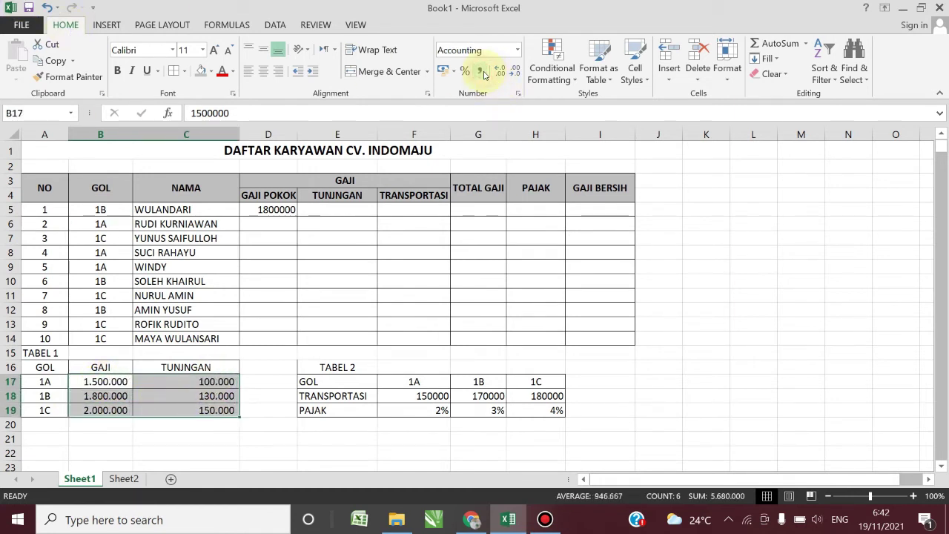
click(519, 282)
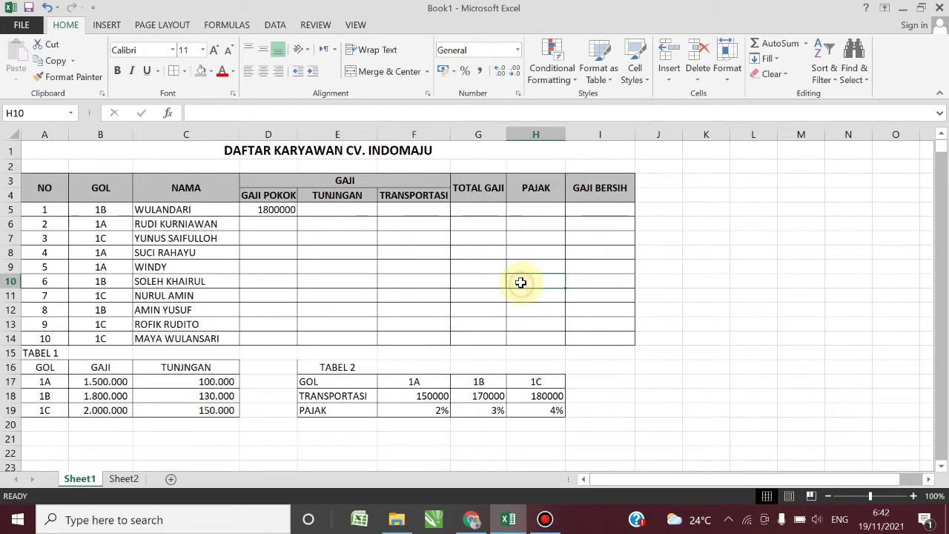
Copy the GAJI POKOK formula down to D14 and show D5:D14 with thousands separators.
click(267, 209)
drag(297, 215, 290, 341)
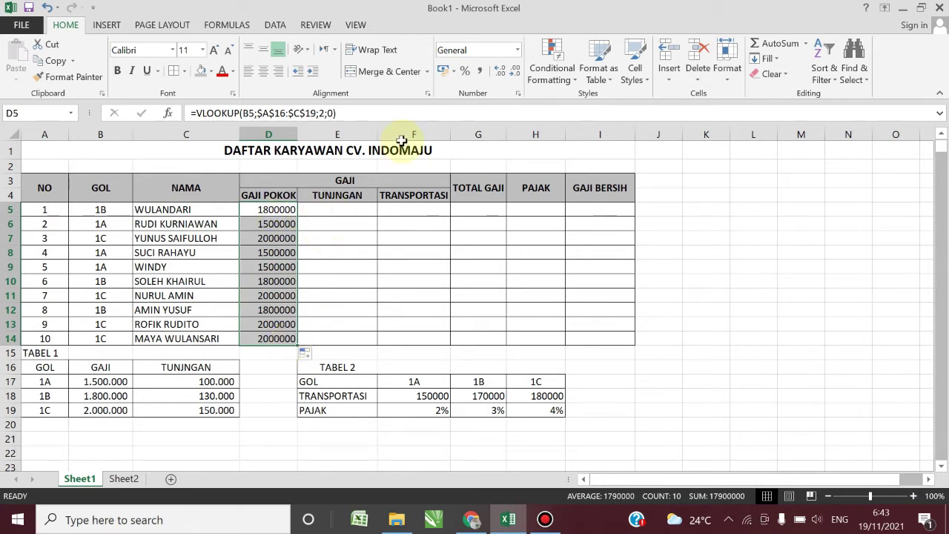
click(480, 72)
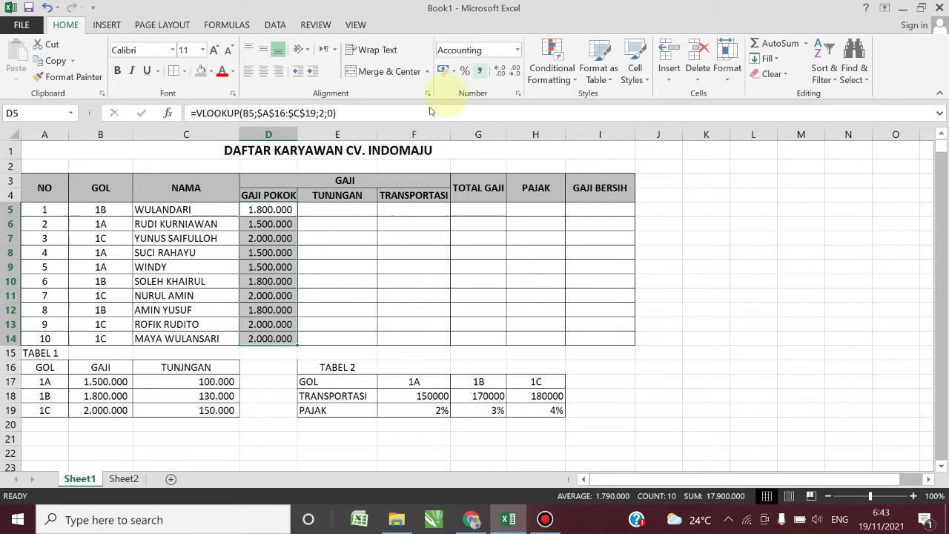
click(348, 267)
Enter =VLOOKUP(B5;$A$16:$C$19;3;0) in E5 so the first TUNJANGAN shows 130000.
click(338, 213)
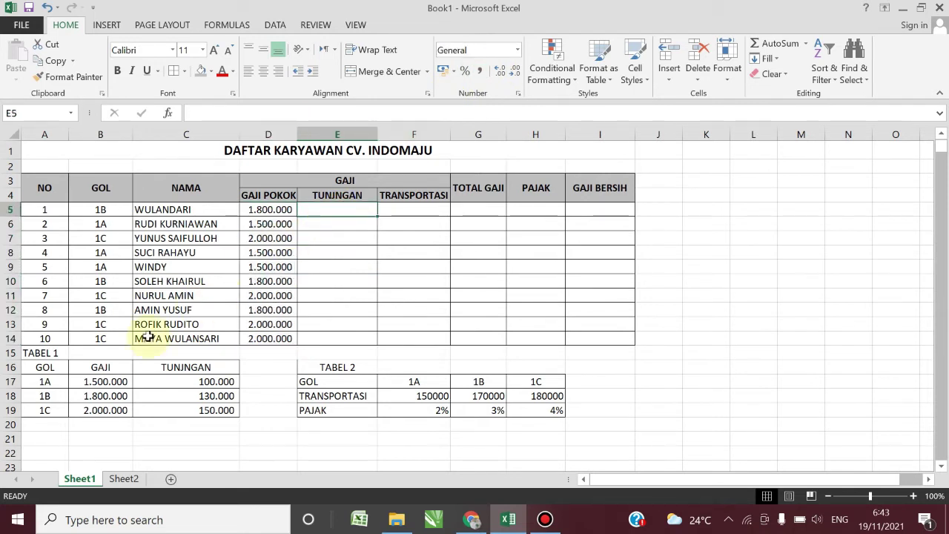
drag(42, 369, 203, 413)
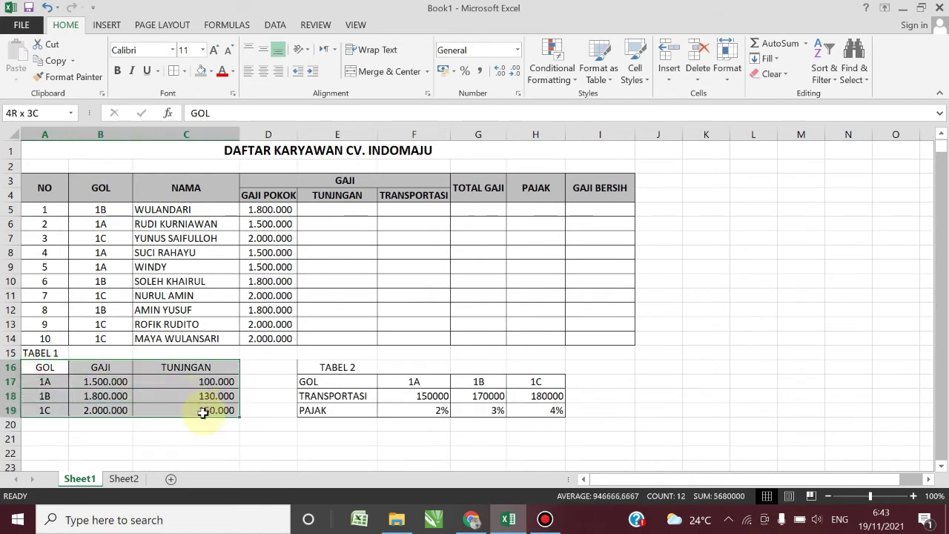
click(330, 213)
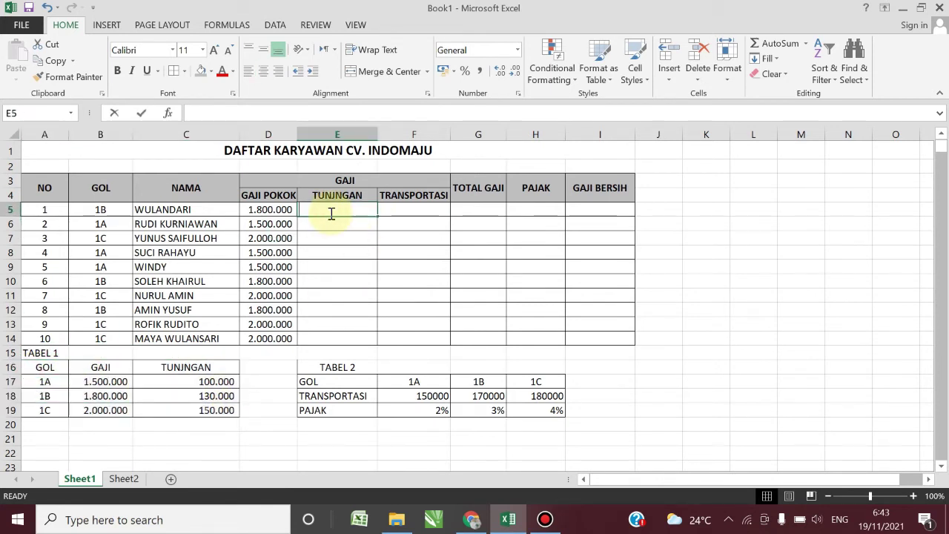
text(=VL)
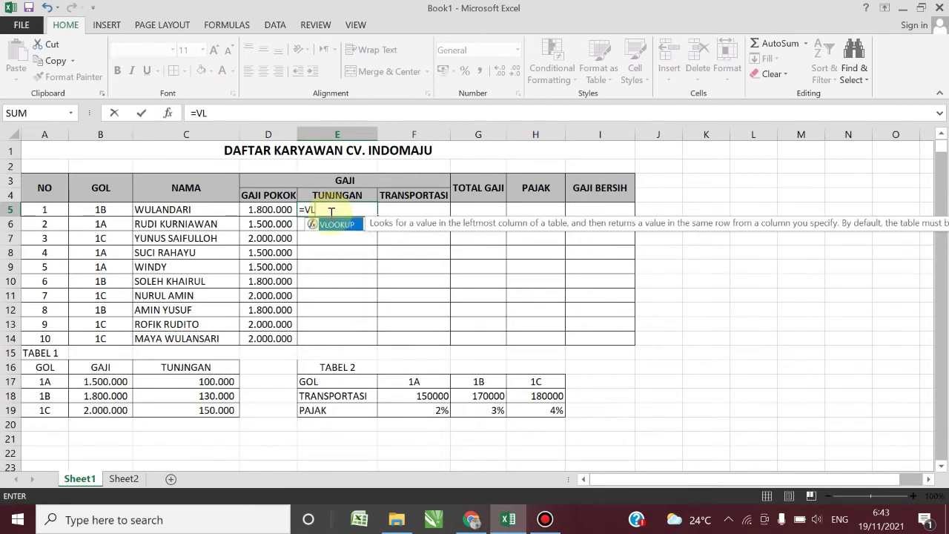
key(Tab)
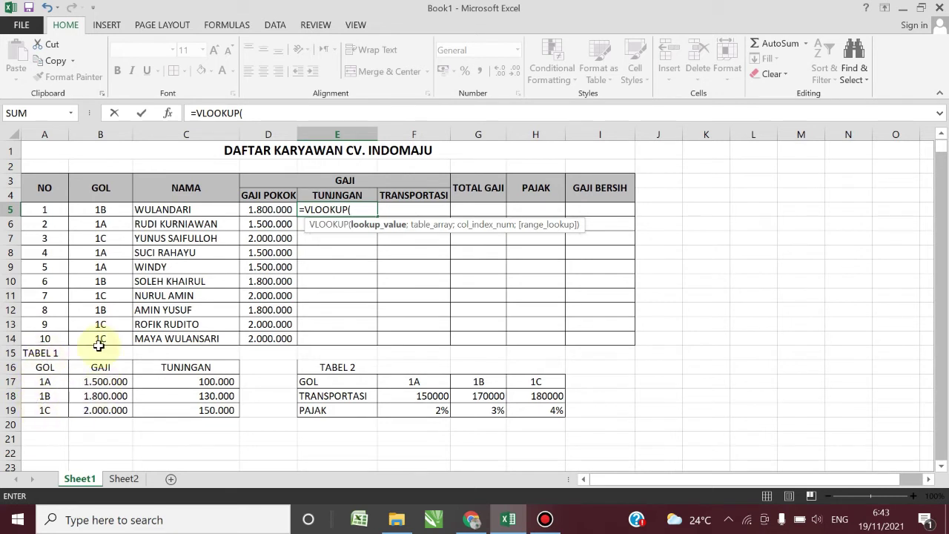
click(110, 209)
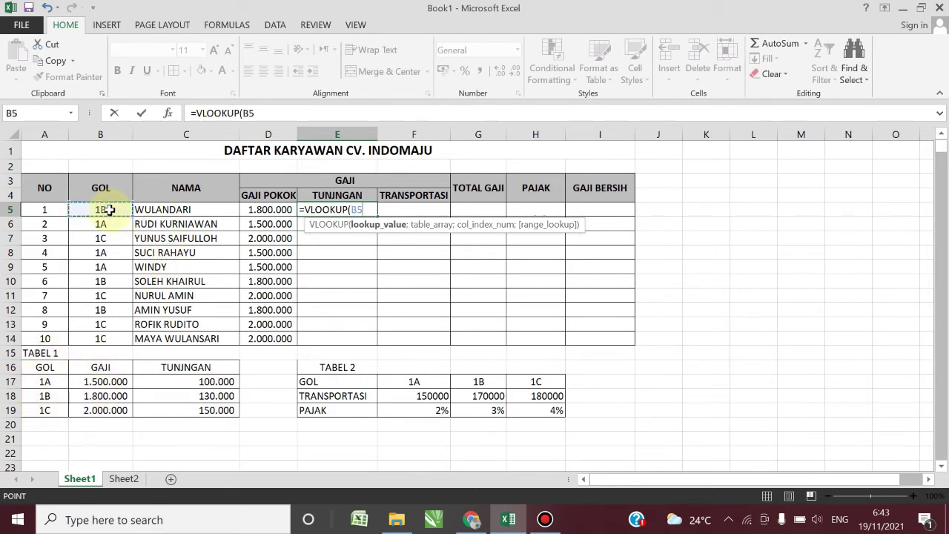
text(;)
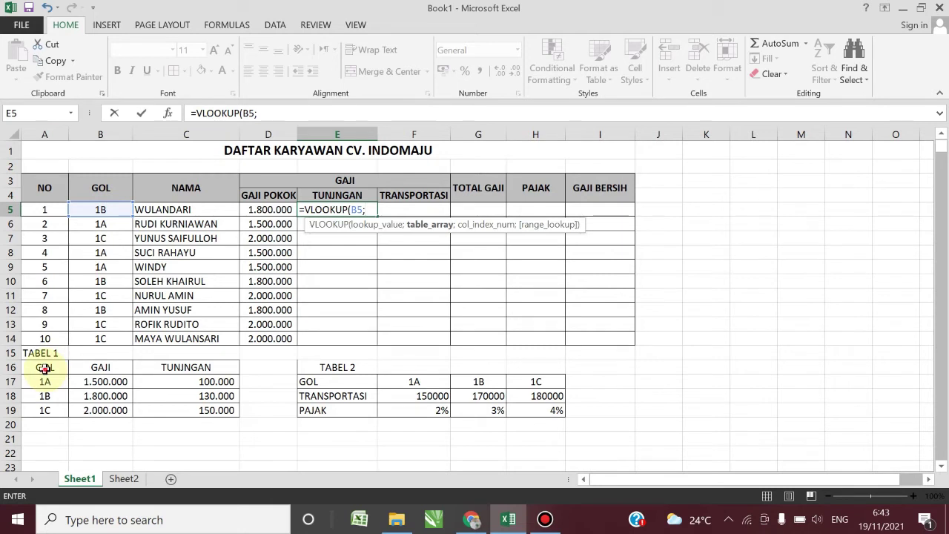
drag(44, 368, 208, 401)
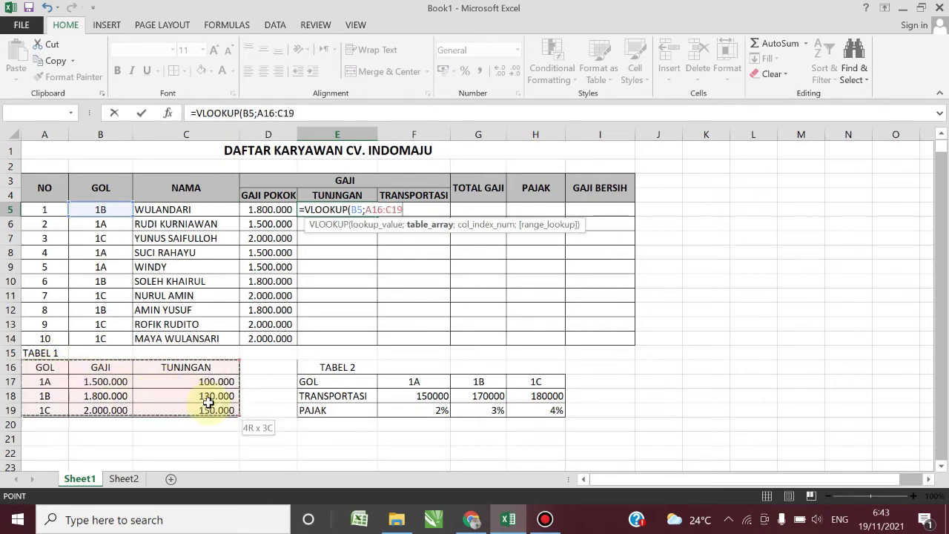
drag(209, 401, 207, 409)
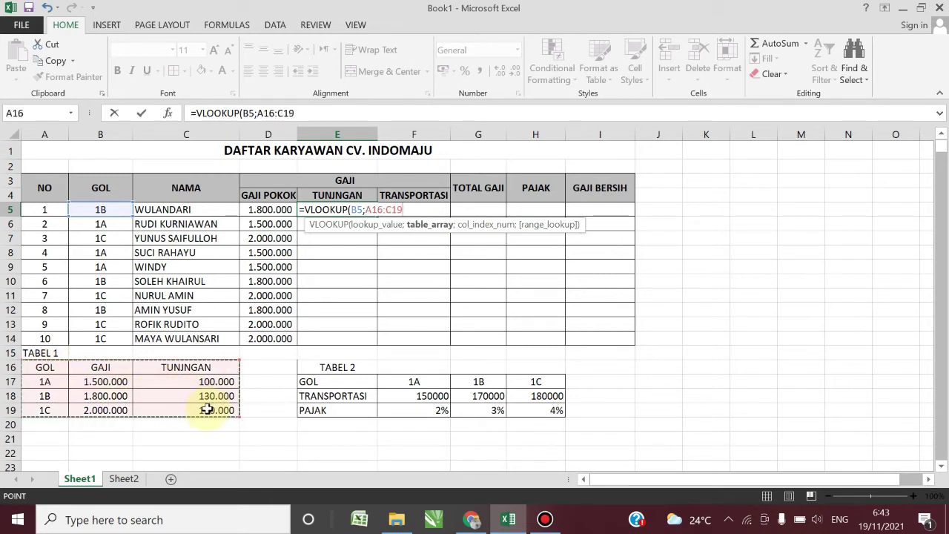
key(F4)
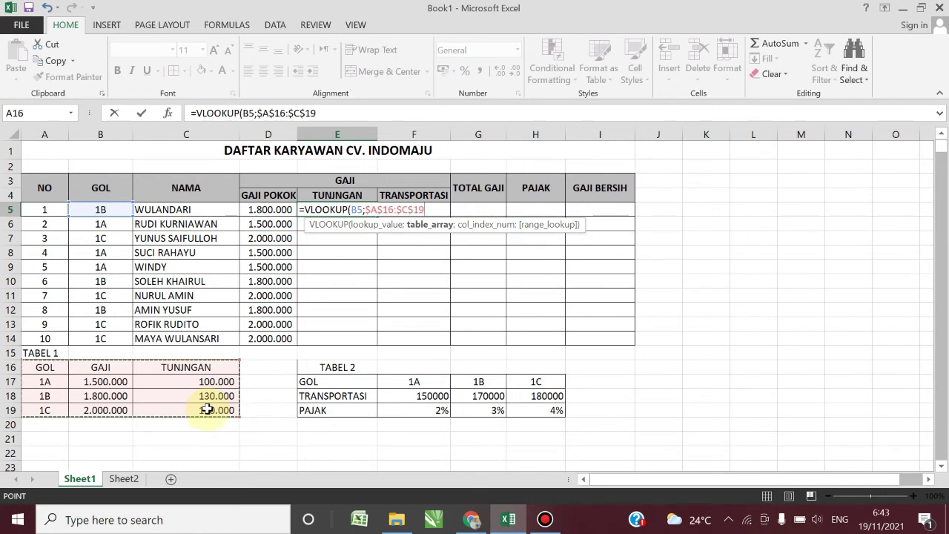
text(;3)
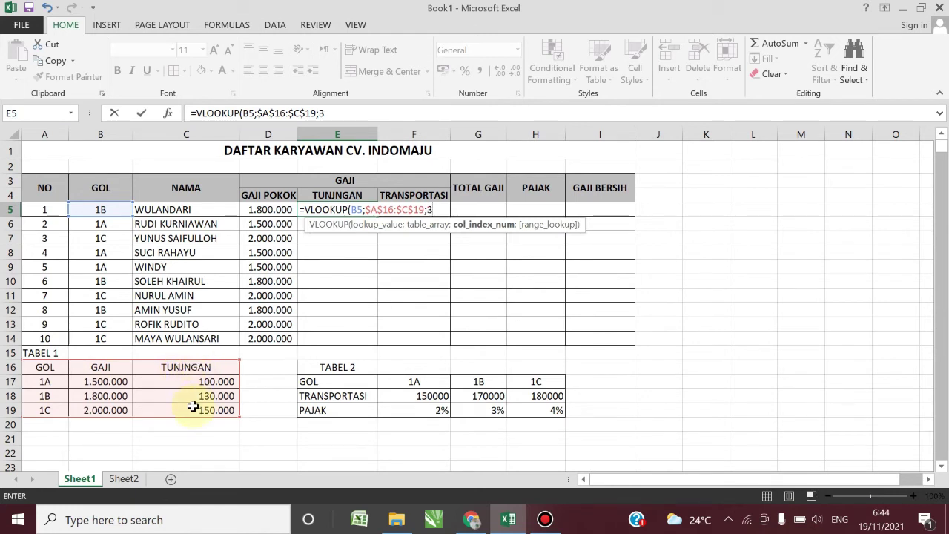
text(;0)
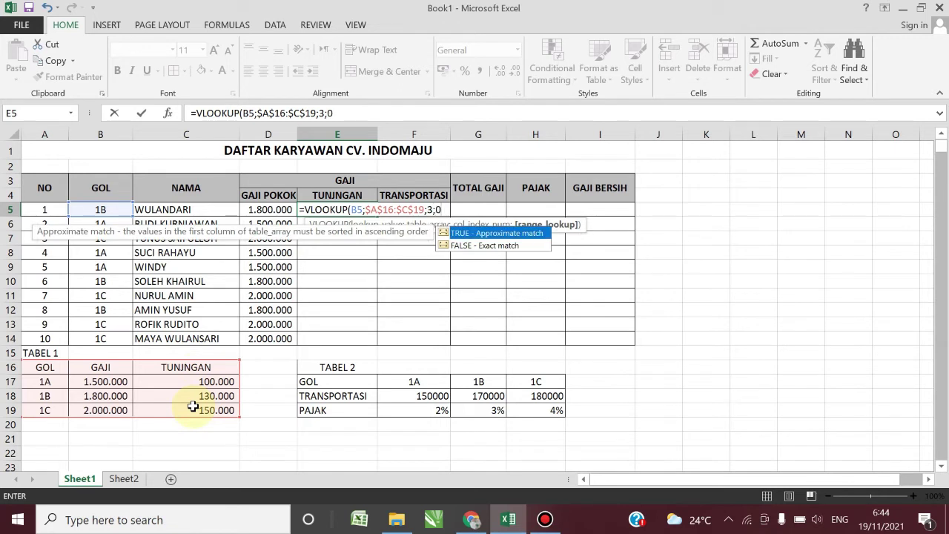
text())
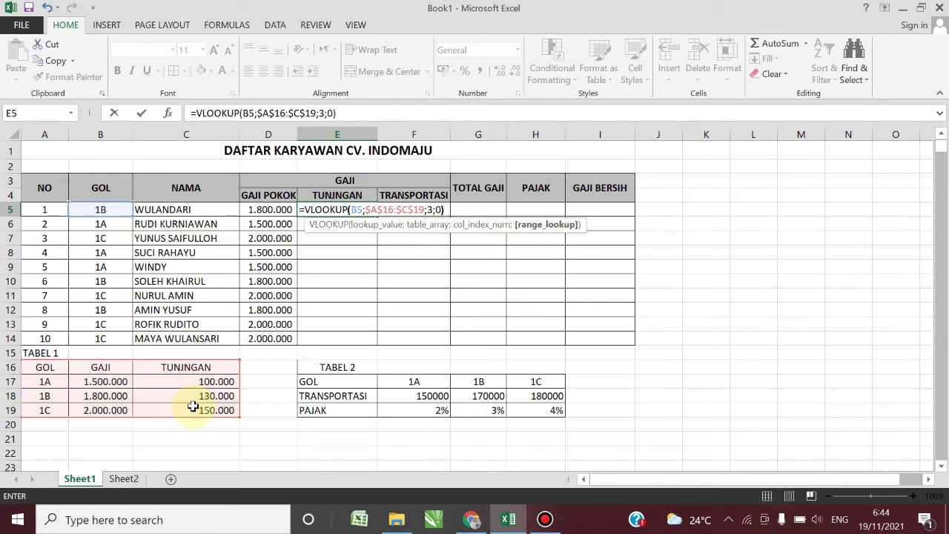
key(Return)
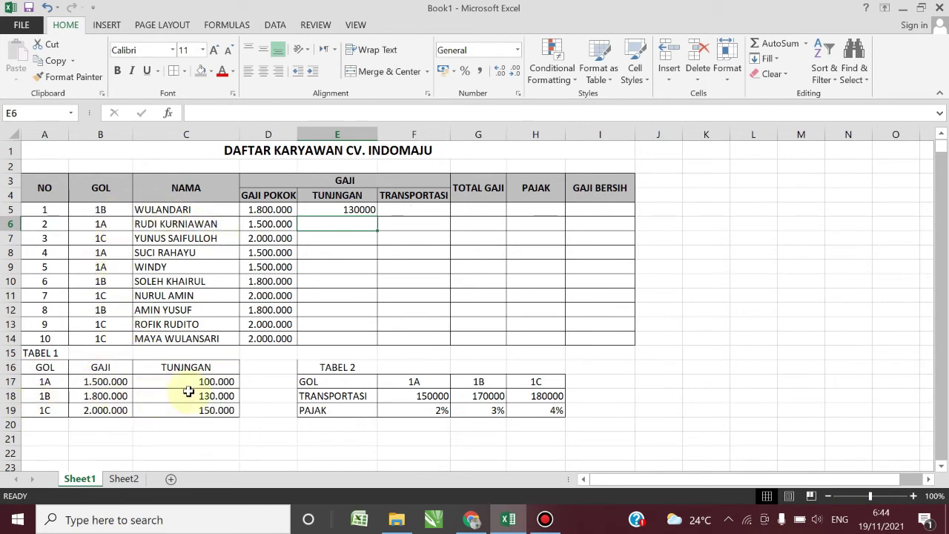
Copy the TUNJANGAN formula down to E14 and format E5:E14 with thousands separators.
click(366, 206)
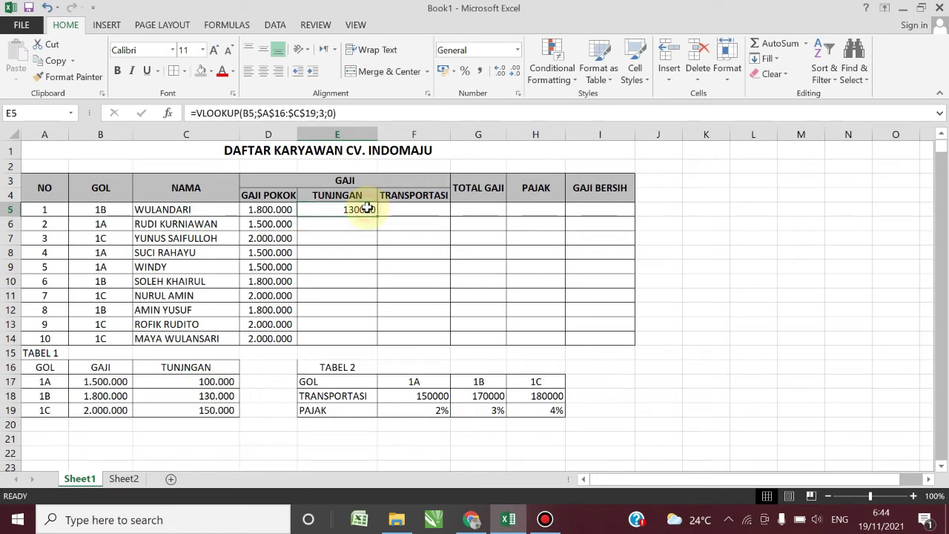
drag(377, 217, 365, 346)
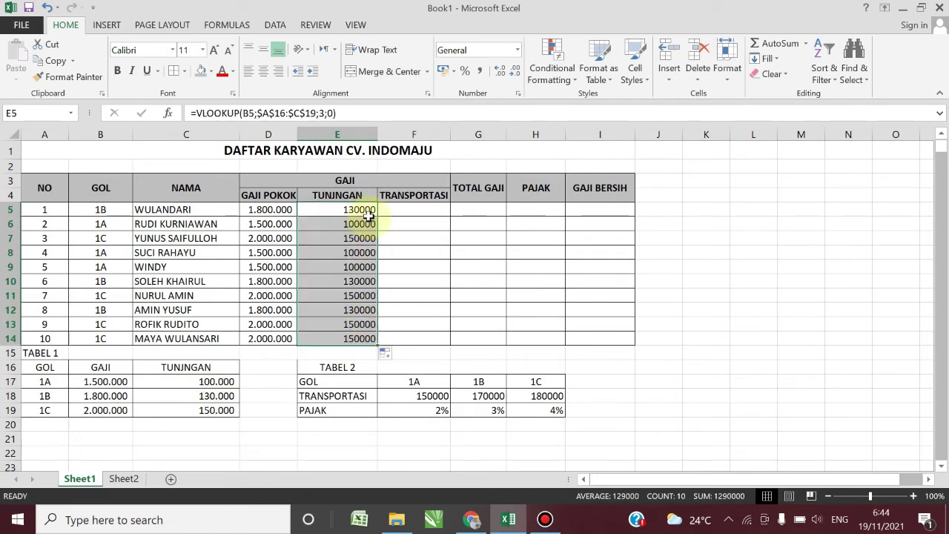
click(480, 70)
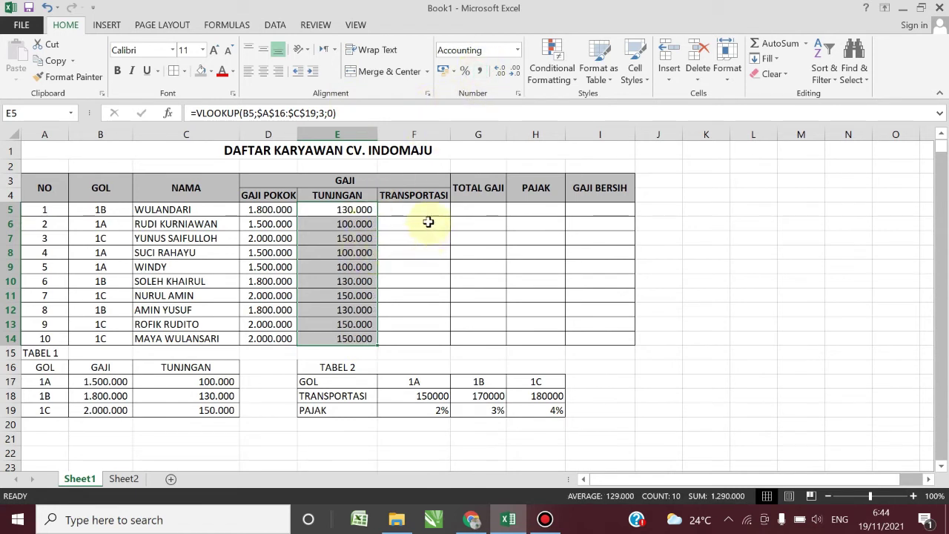
click(397, 213)
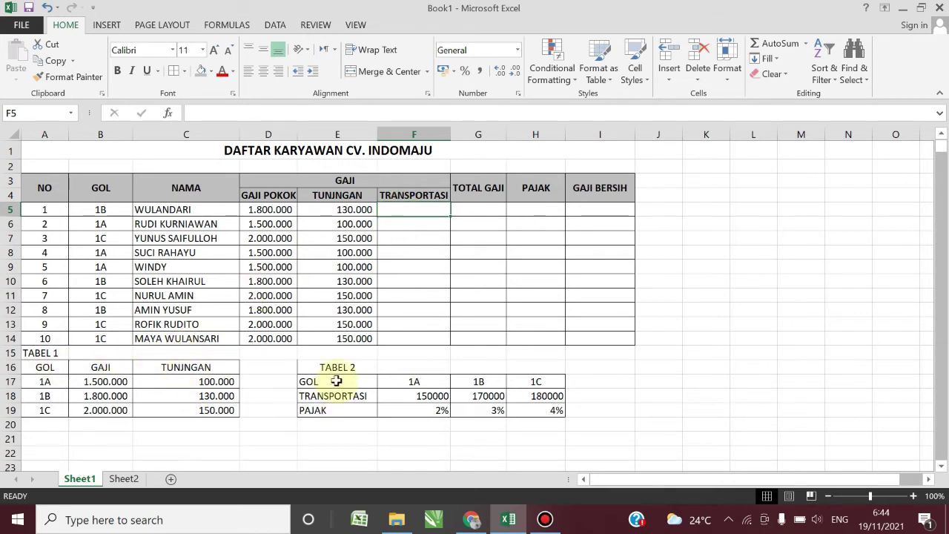
drag(333, 363, 526, 404)
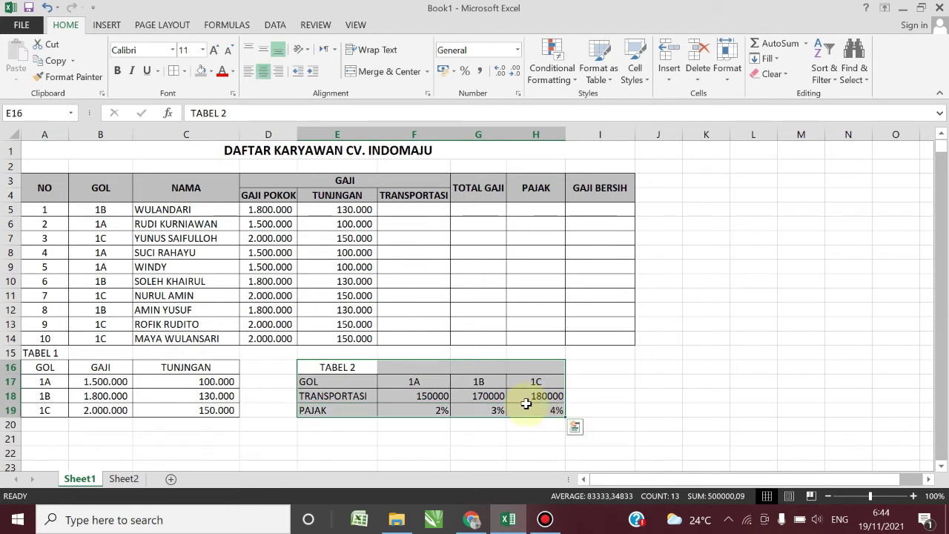
drag(304, 395, 555, 401)
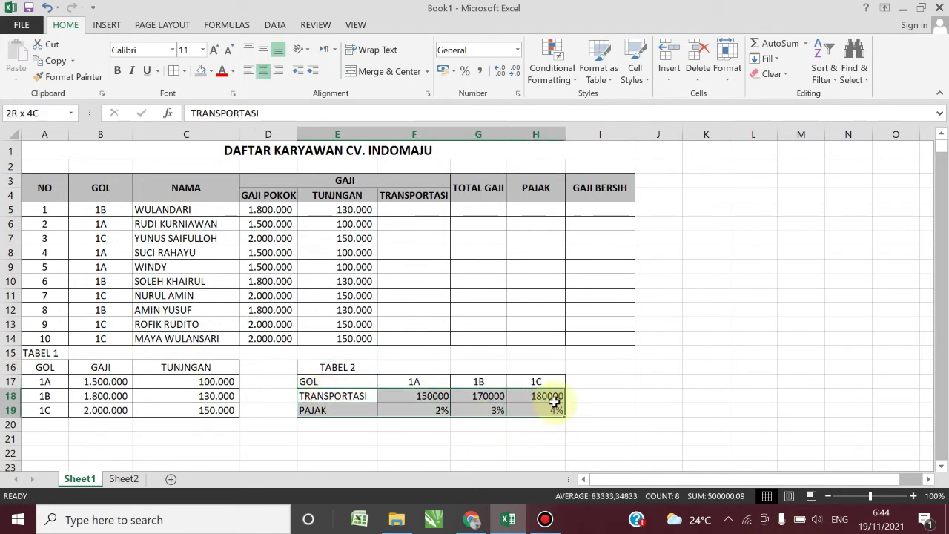
click(408, 367)
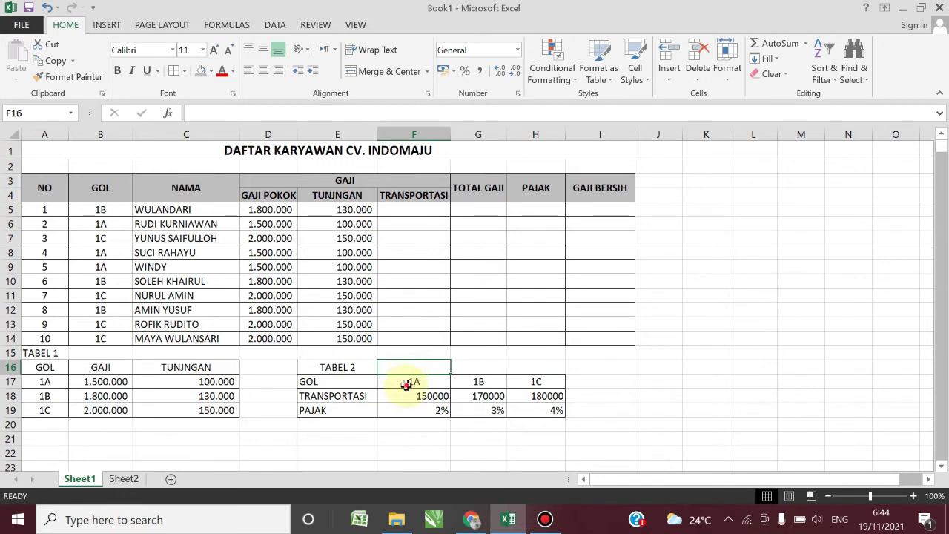
drag(407, 385, 535, 381)
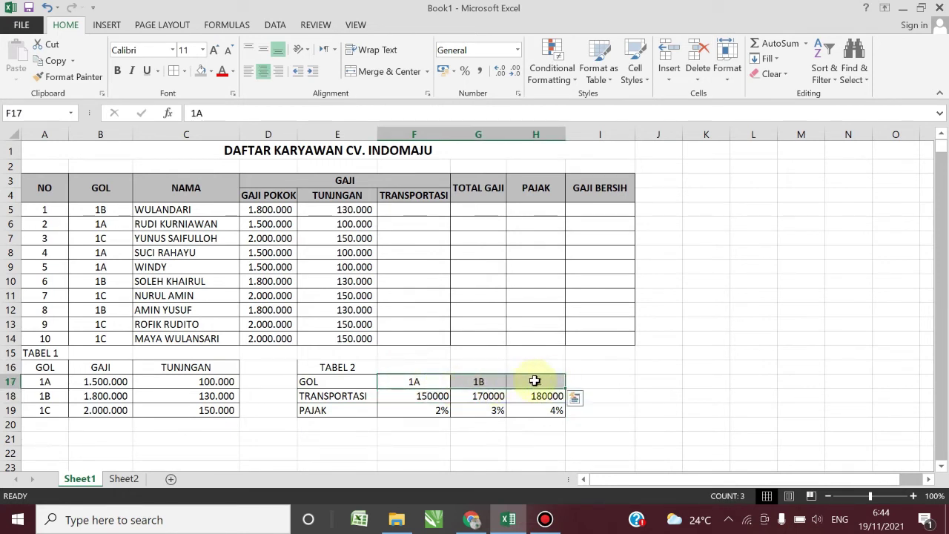
click(124, 478)
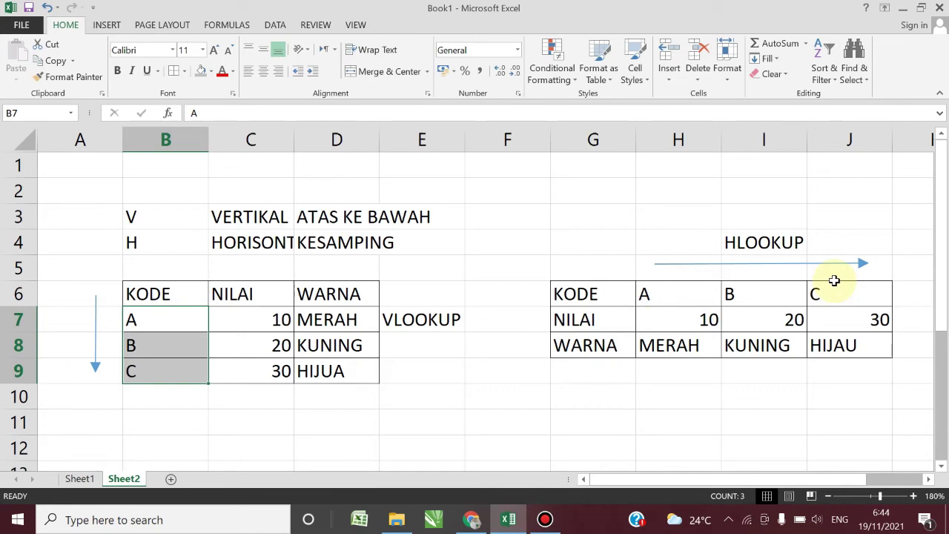
click(79, 481)
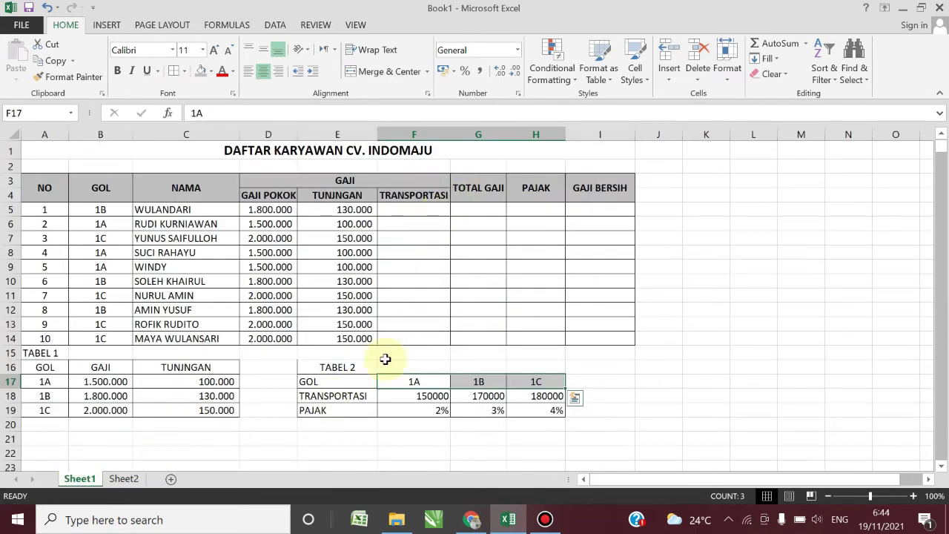
click(398, 211)
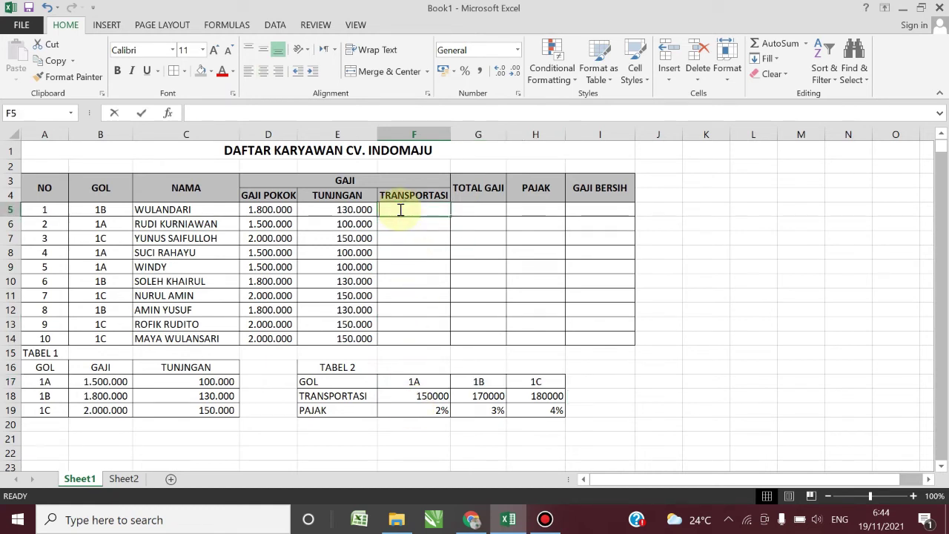
Enter =HLOOKUP(B5;$E$17:$H$19;2;0) in F5 so TRANSPORTASI shows 170000.
text(=)
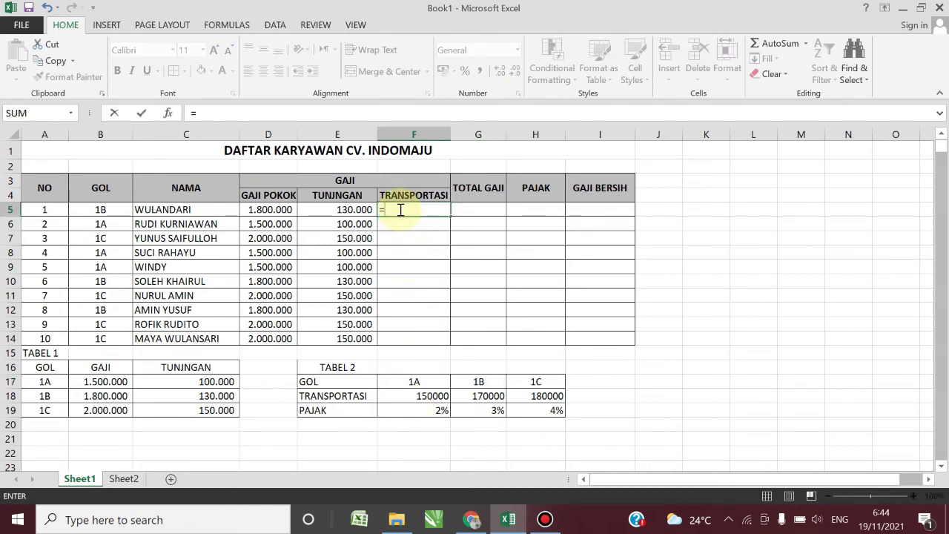
text(HL)
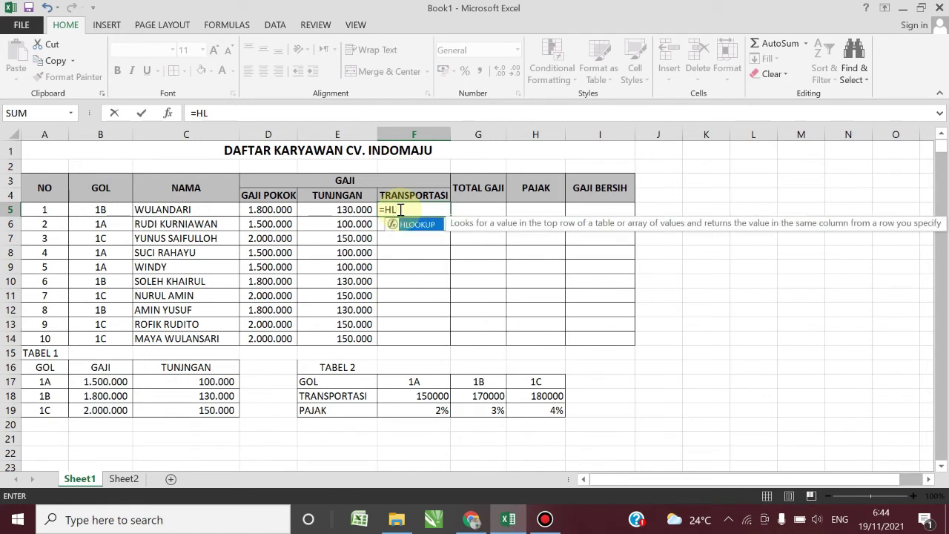
key(Tab)
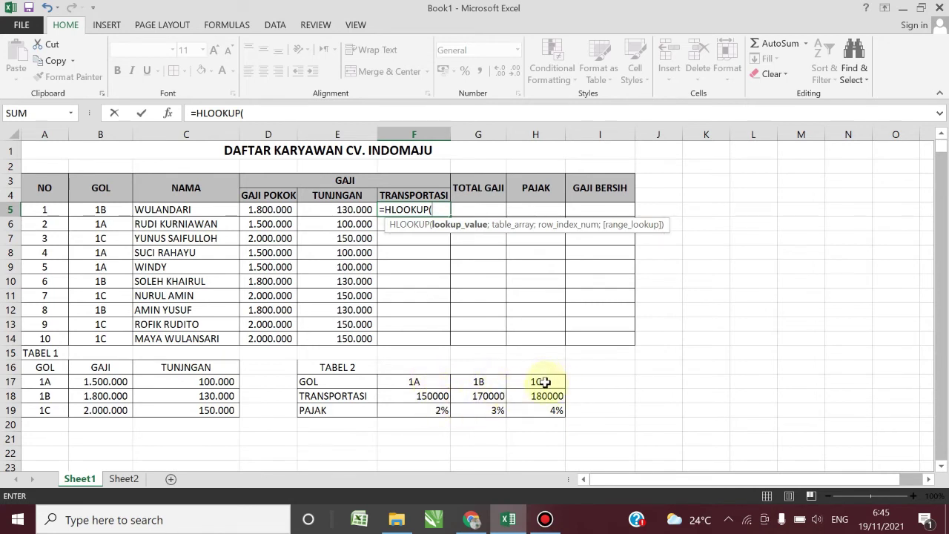
click(107, 211)
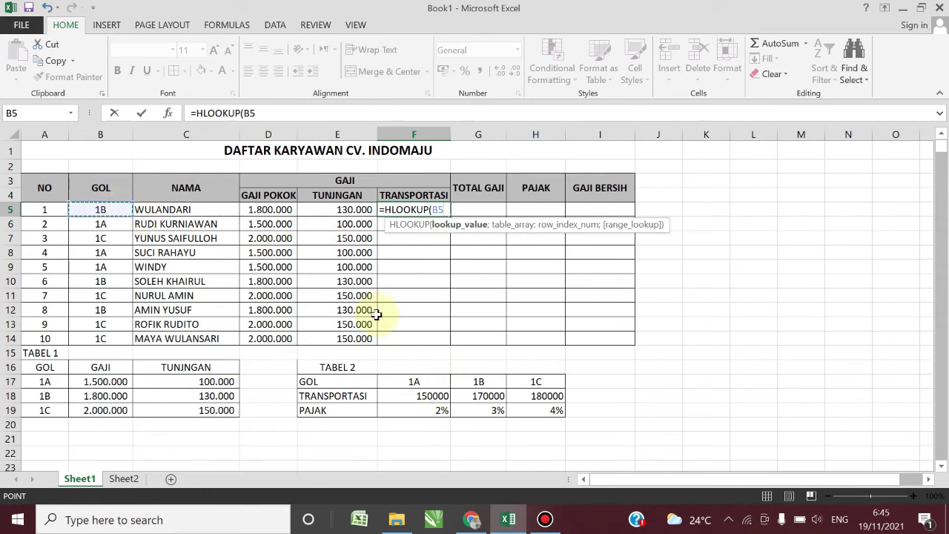
text(;)
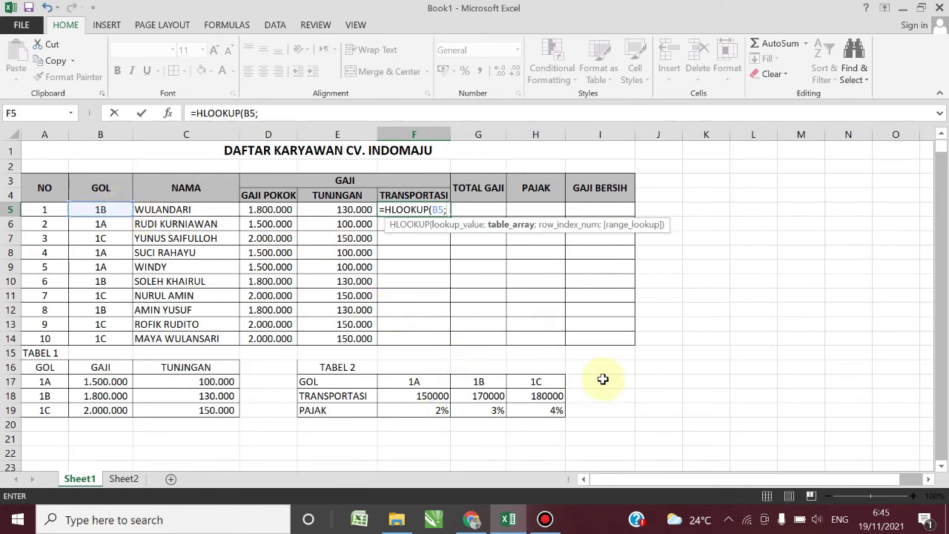
click(330, 382)
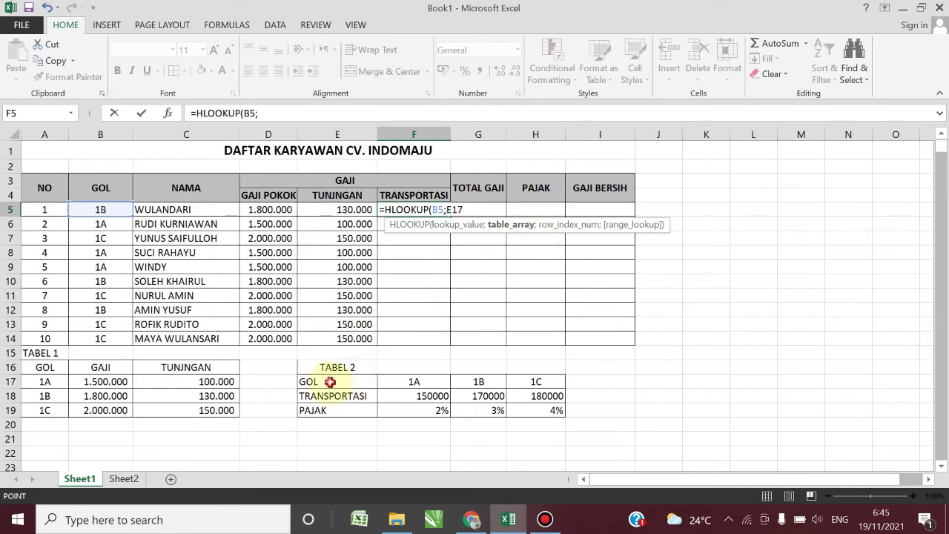
drag(330, 382, 535, 415)
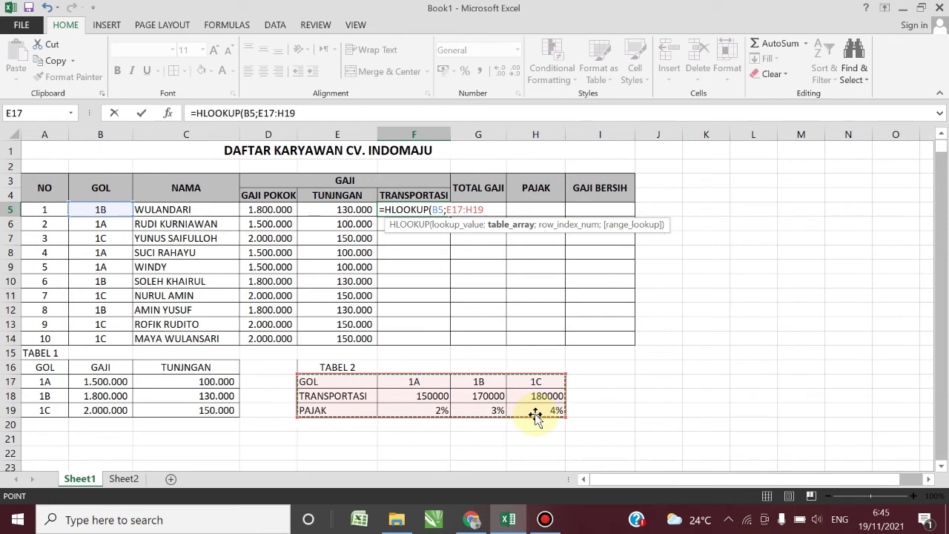
key(F4)
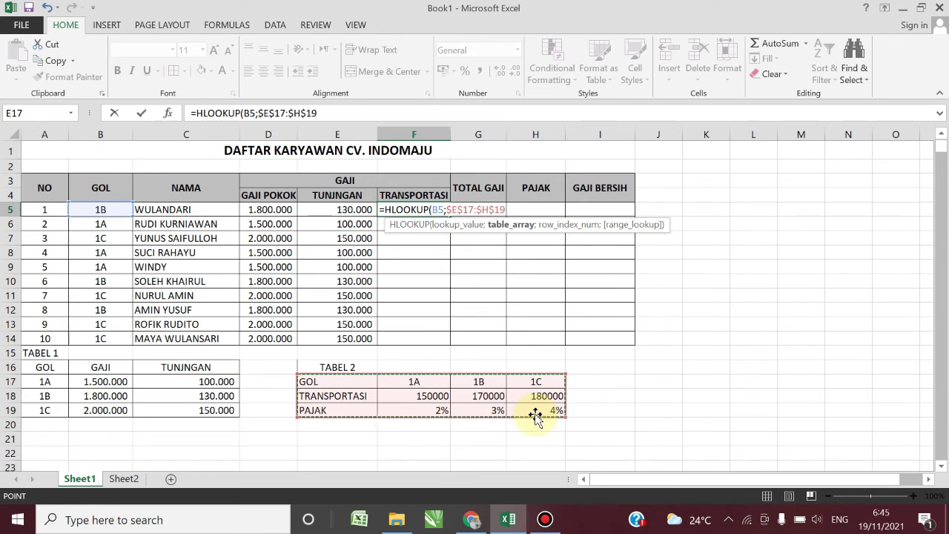
text(;2)
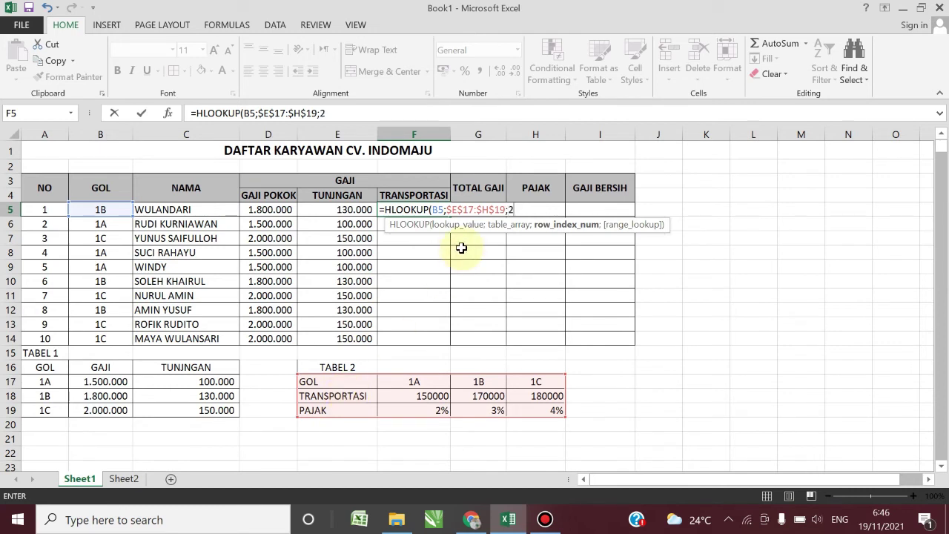
text(;)
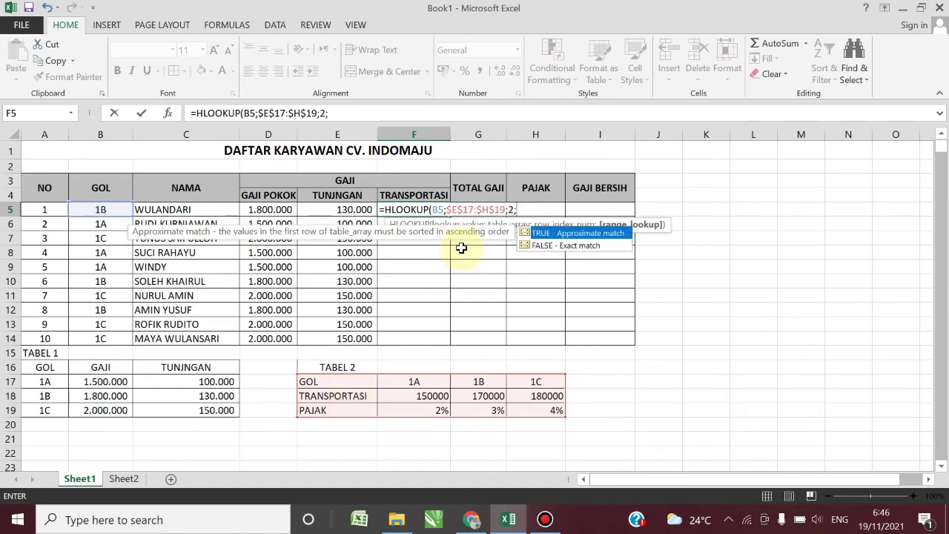
text(0))
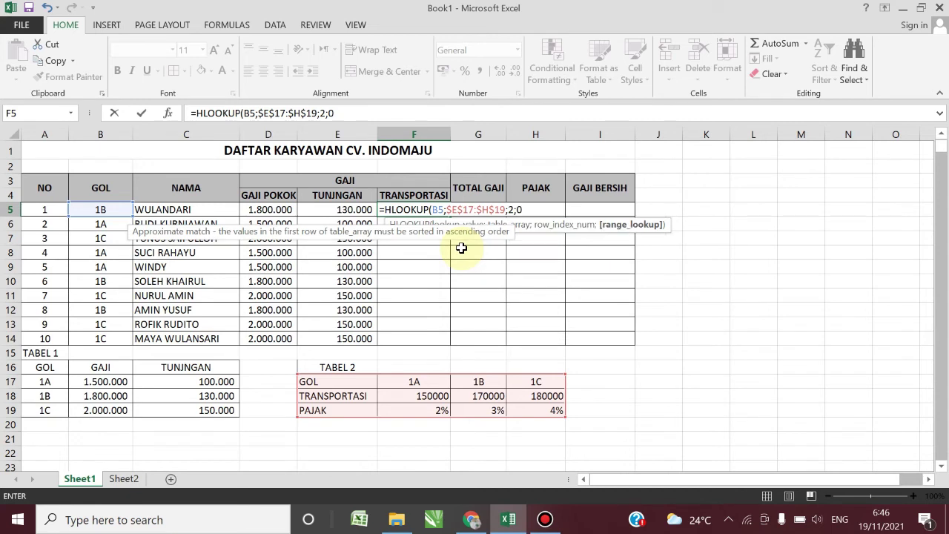
key(Return)
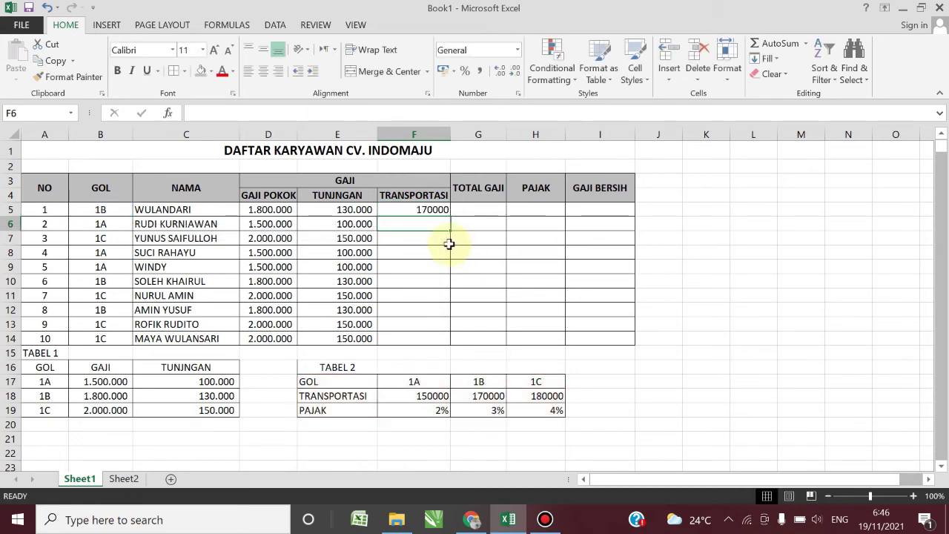
Fill the TRANSPORTASI formula down to F14 with thousands separators, then review the D5, E5, F5 formulas.
click(434, 211)
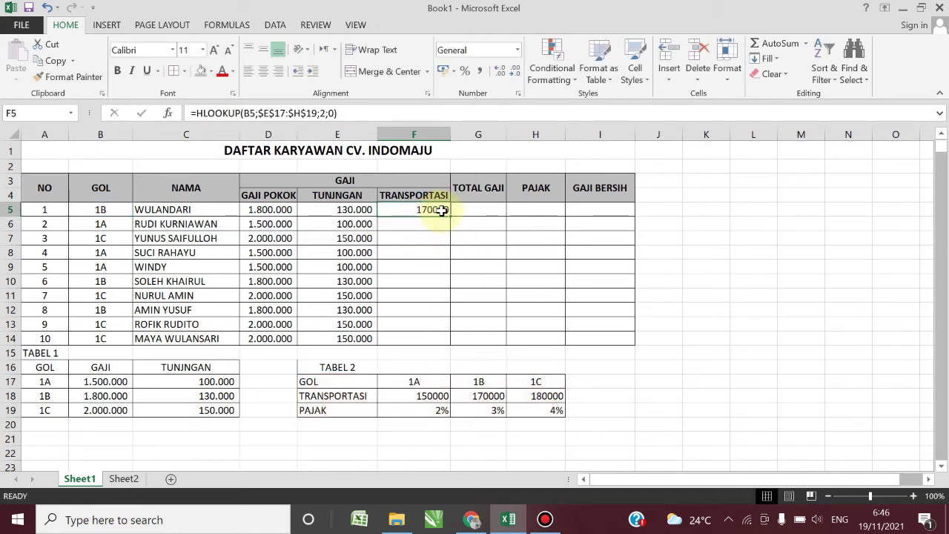
drag(447, 212, 448, 349)
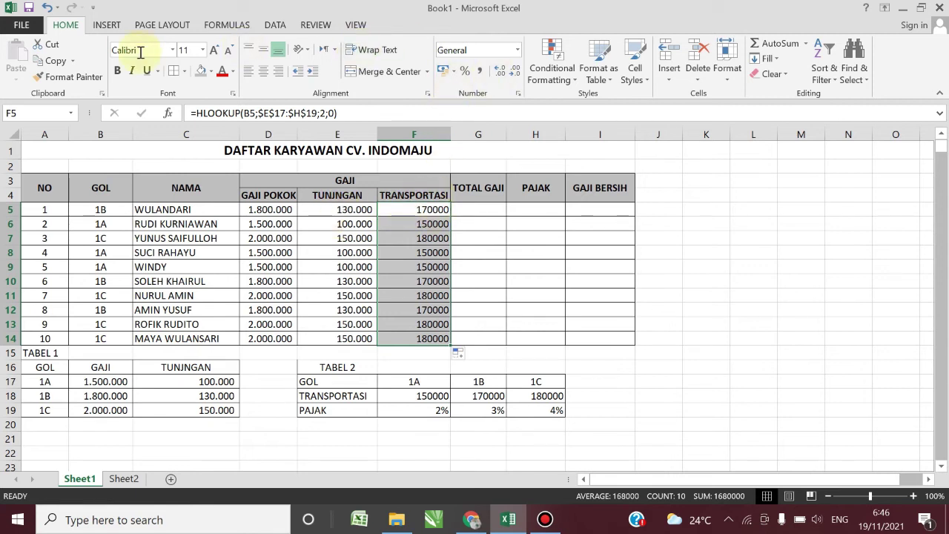
click(481, 71)
click(475, 213)
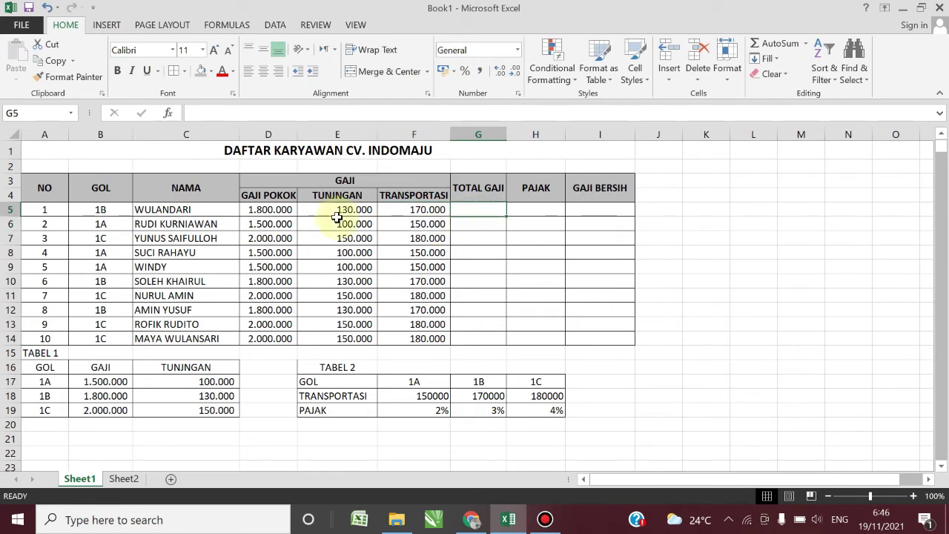
click(273, 211)
click(338, 209)
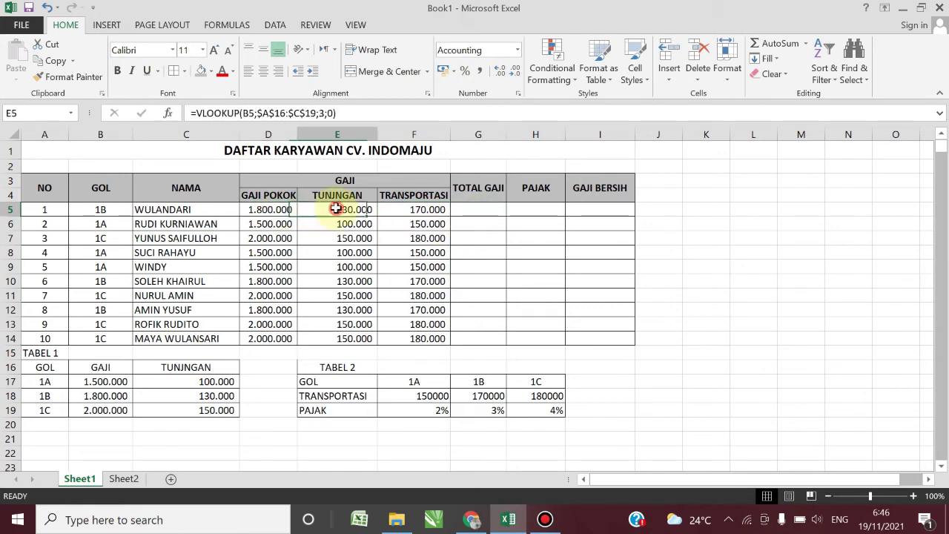
click(419, 212)
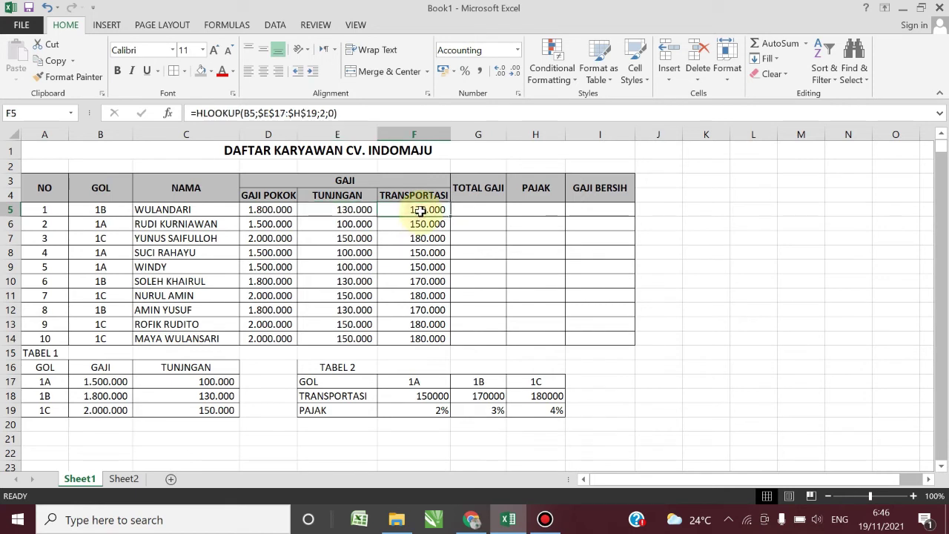
Enter =D5+E5+F5 in G5 as TOTAL GAJI and copy it down to G14.
click(475, 210)
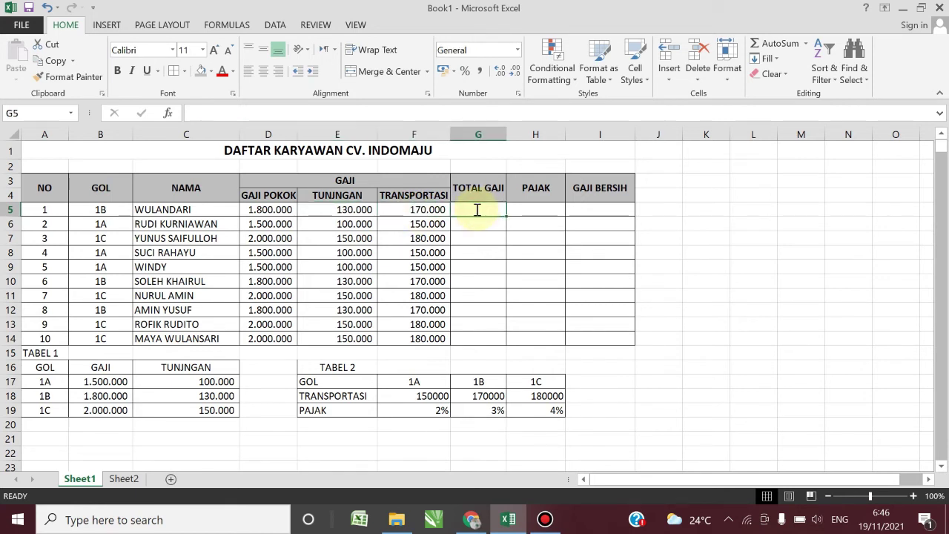
text(=)
click(270, 210)
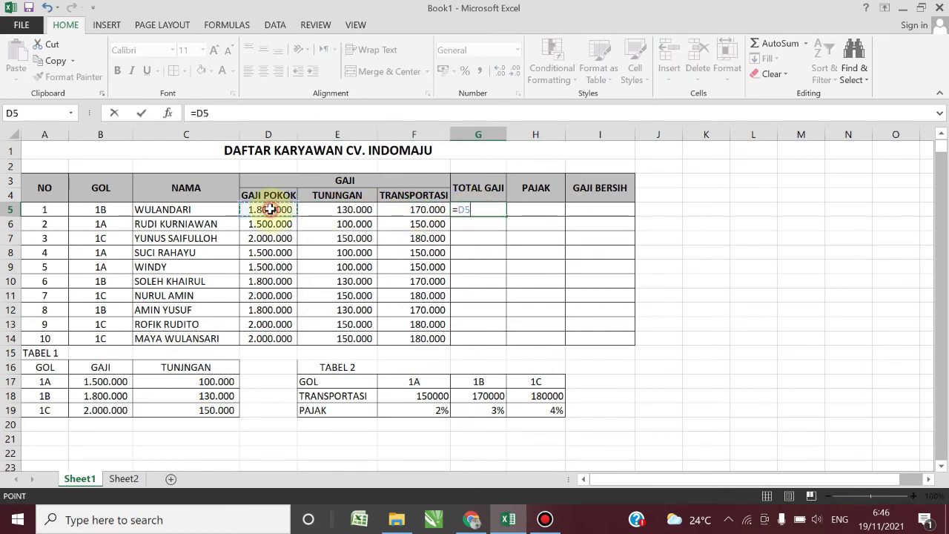
text(+)
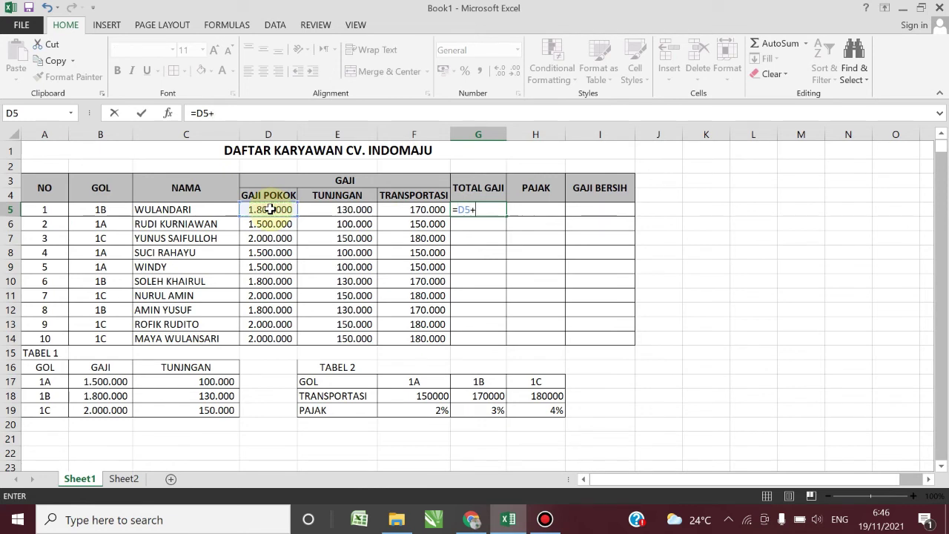
click(328, 210)
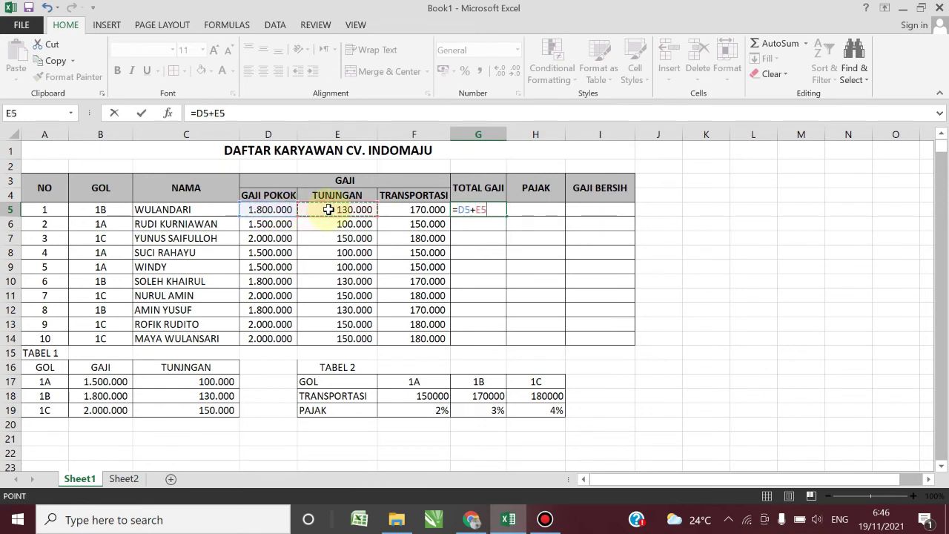
text(+)
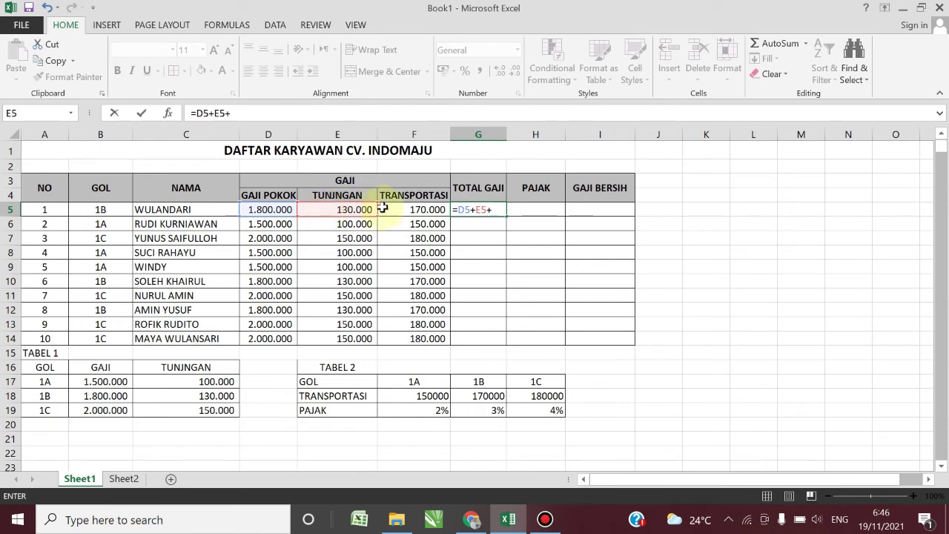
click(402, 209)
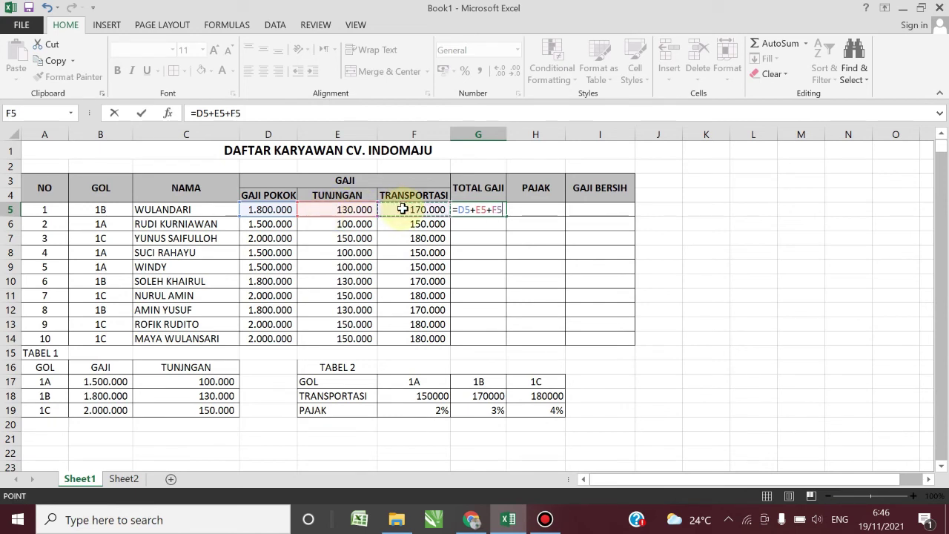
key(Return)
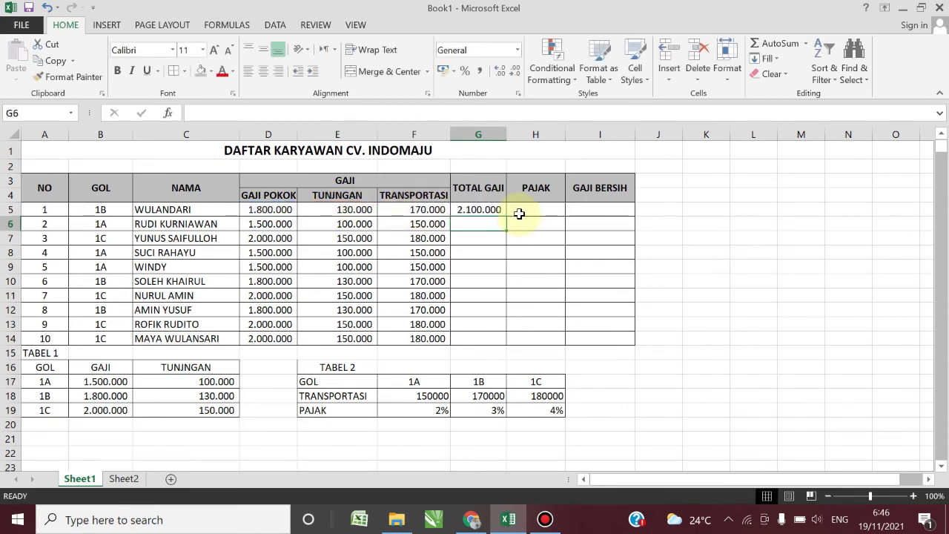
click(495, 211)
drag(508, 217, 496, 340)
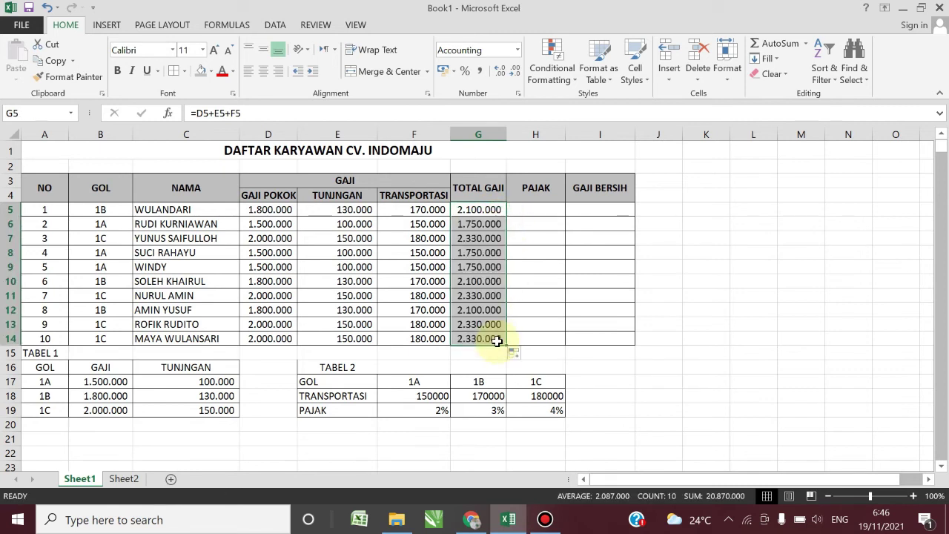
click(536, 212)
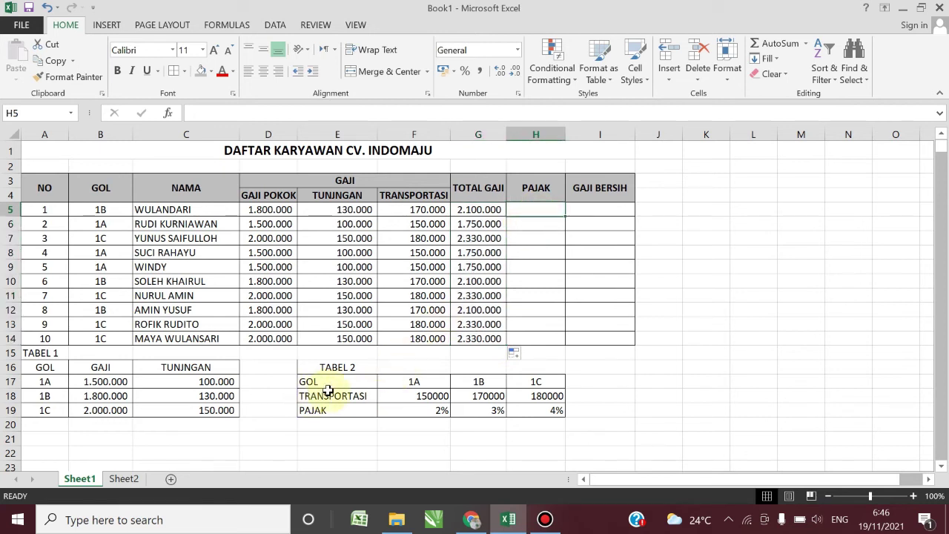
Enter =HLOOKUP(B5;$E$17:$H$19;3;0) in H5 so PAJAK shows the 0,03 rate.
drag(312, 382, 583, 412)
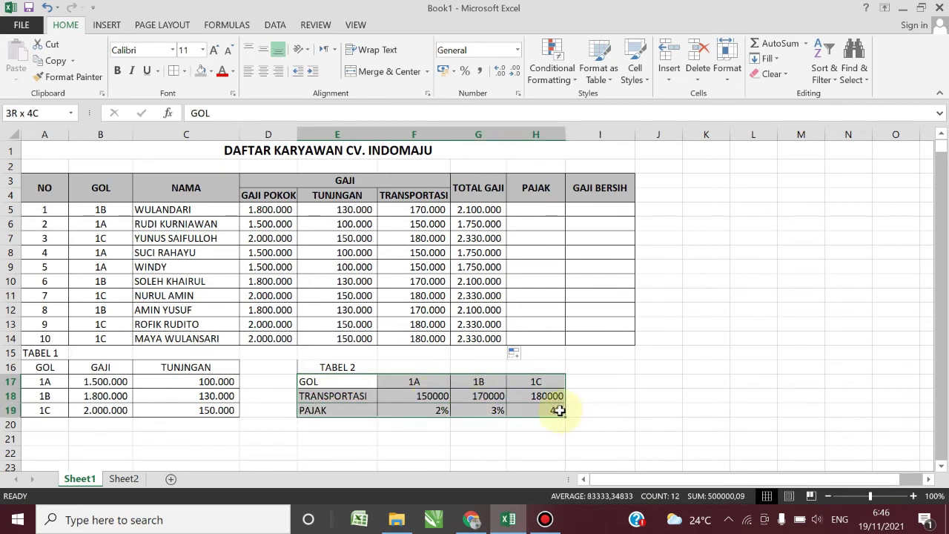
drag(582, 411, 562, 411)
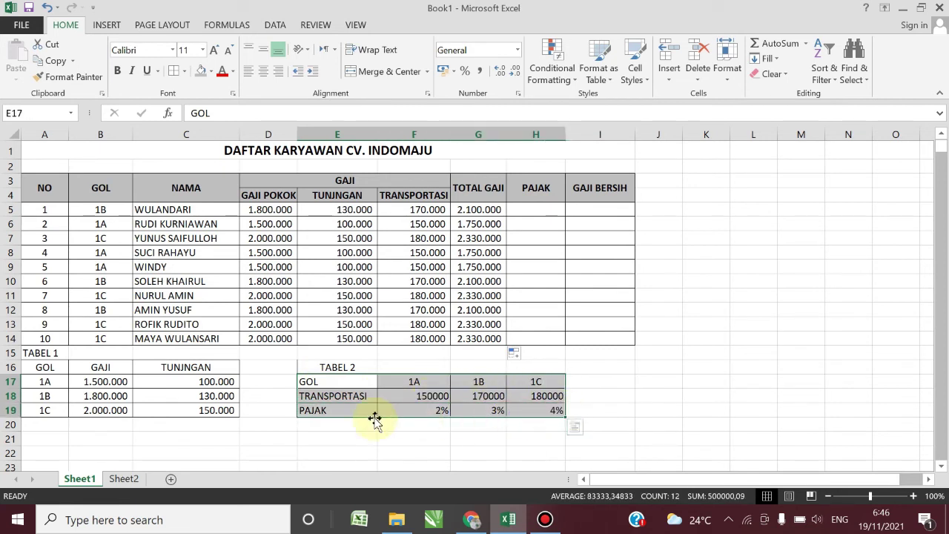
click(530, 210)
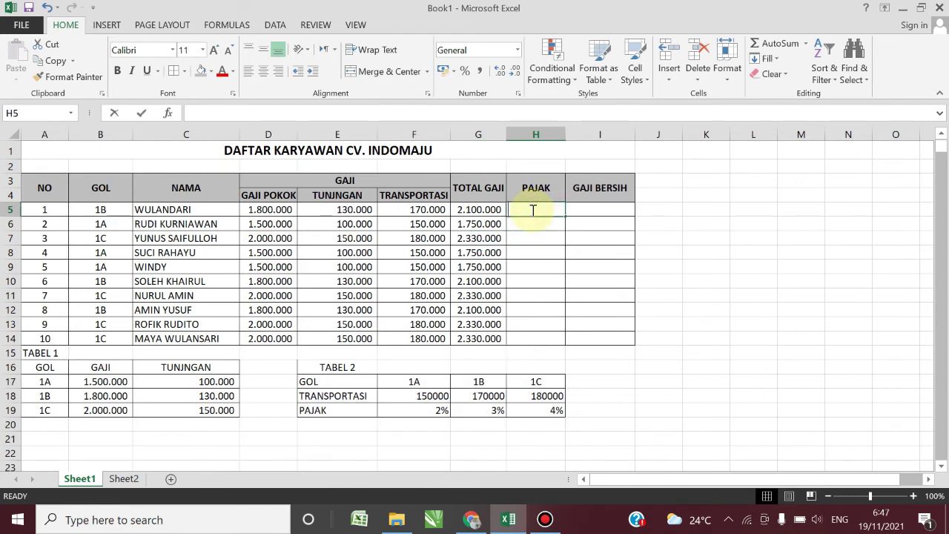
text(=H)
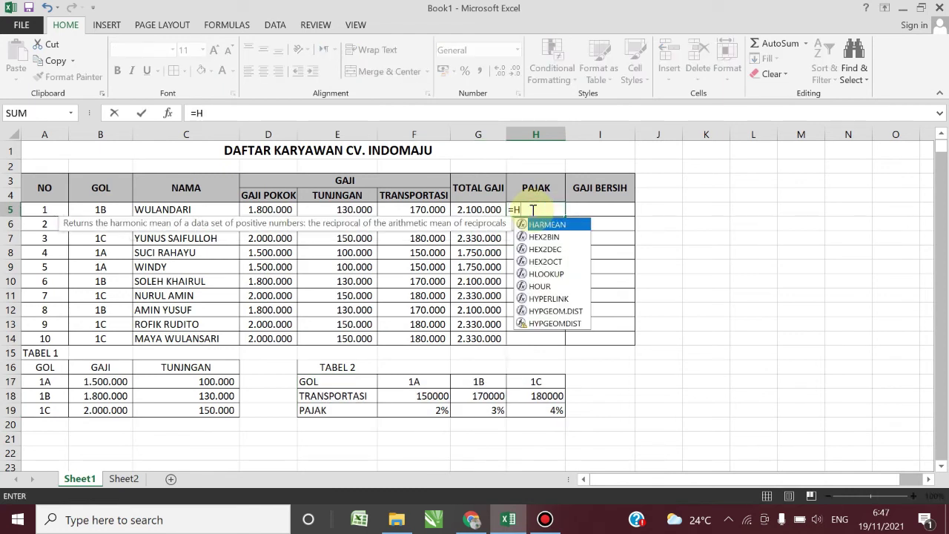
text(L)
key(Tab)
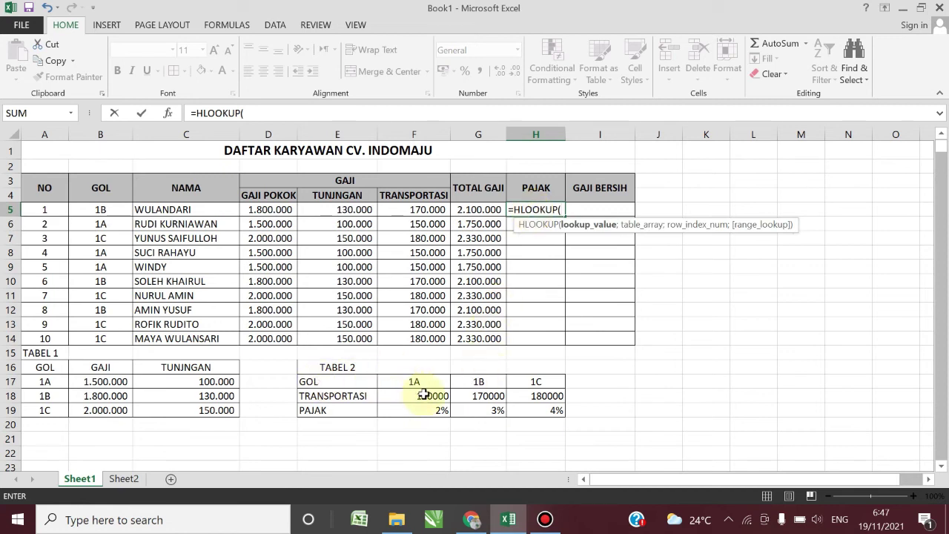
click(101, 212)
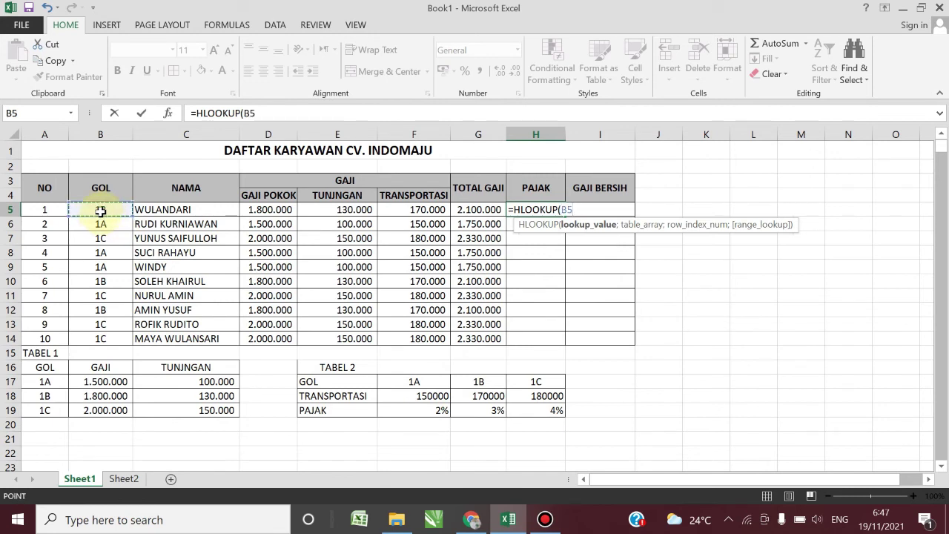
text(;)
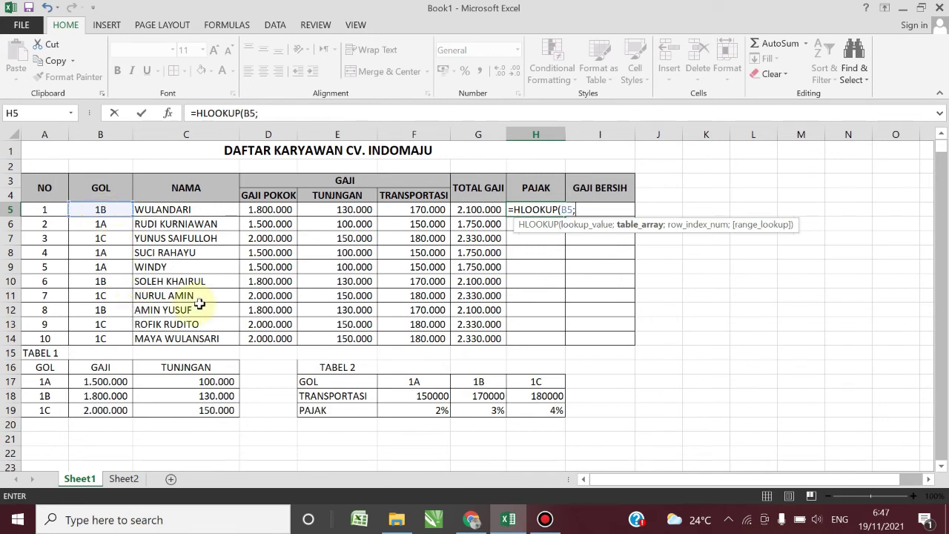
drag(306, 382, 540, 405)
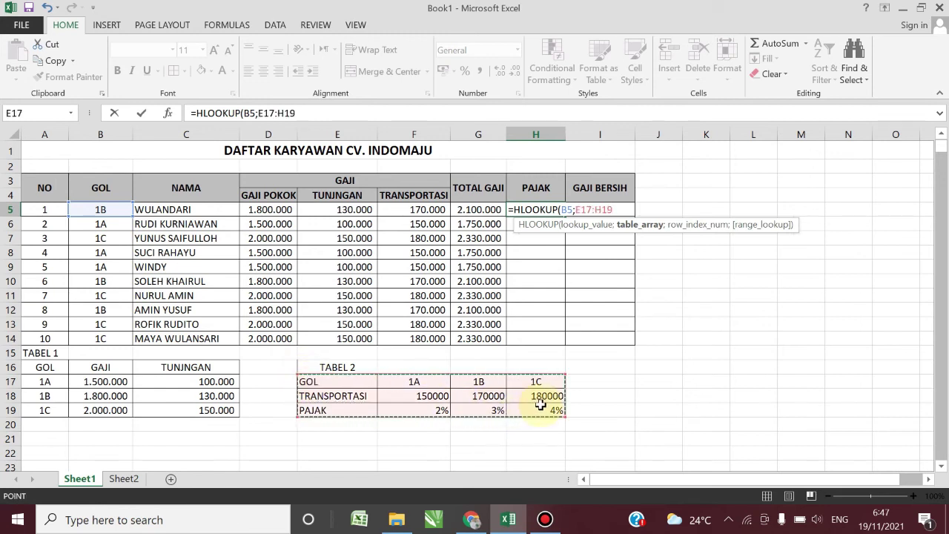
key(F4)
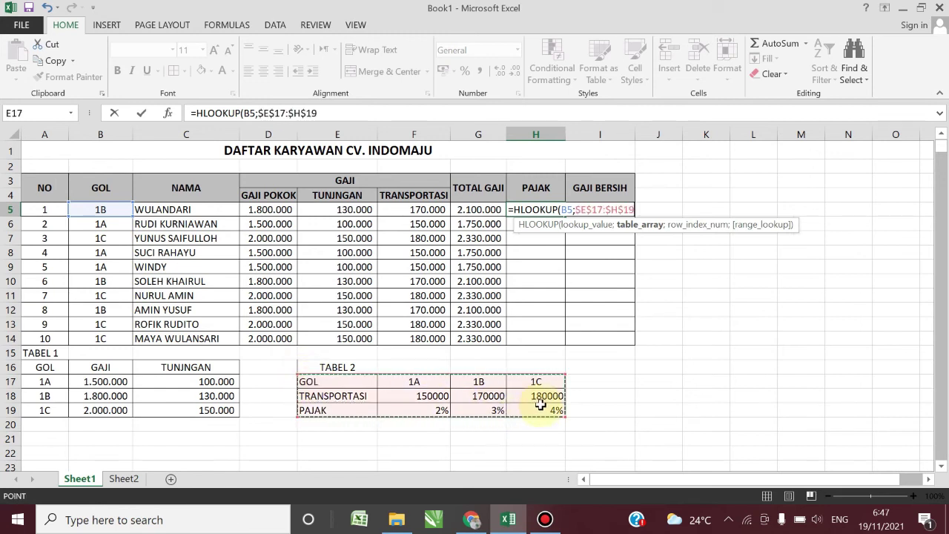
text(;3)
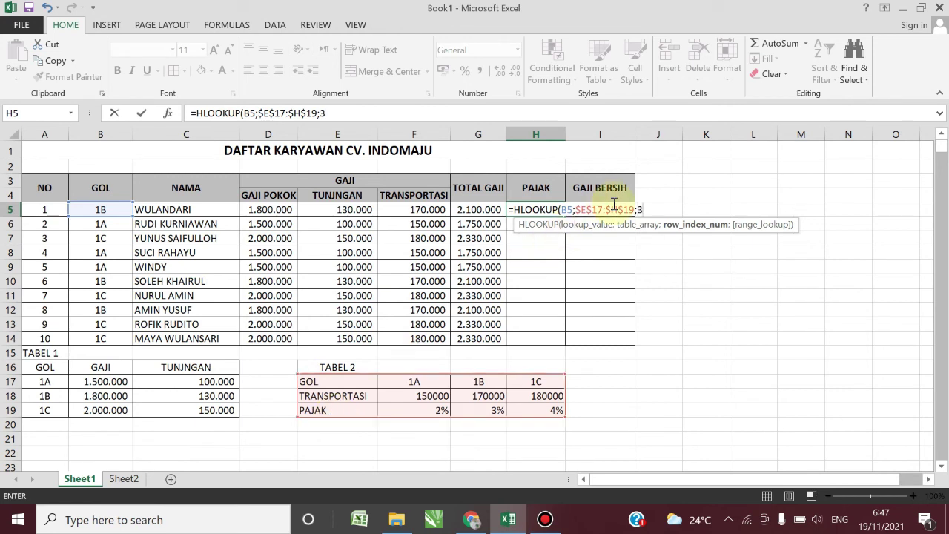
text(;0)
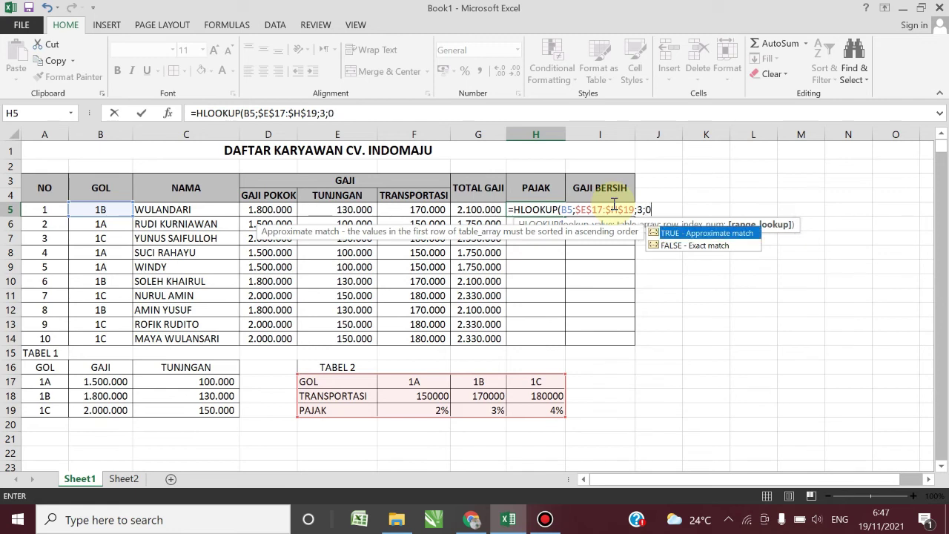
text())
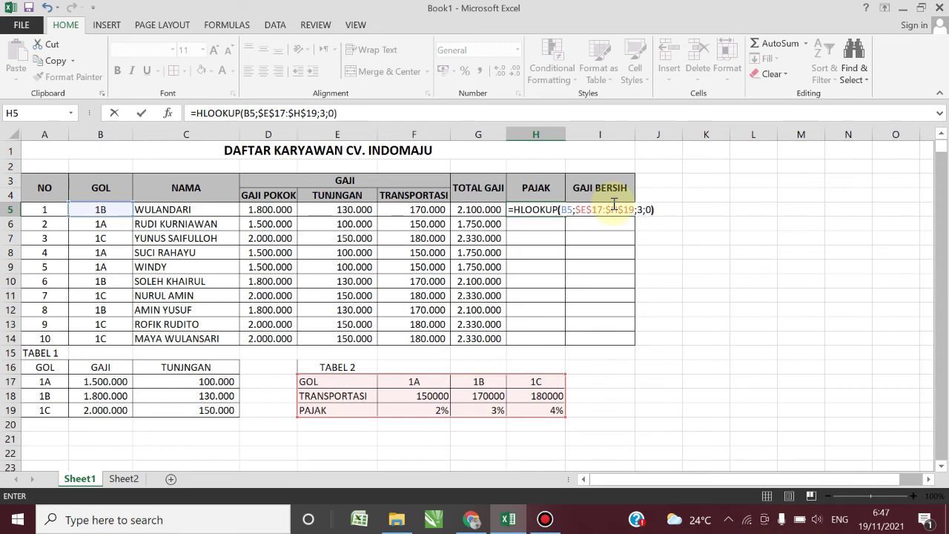
key(Return)
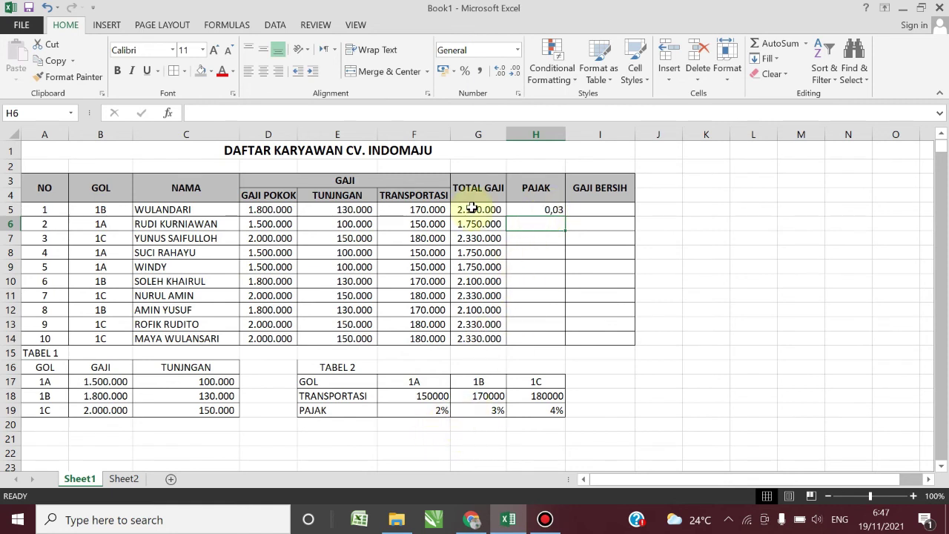
Extend the H5 formula with *G5 and copy the PAJAK amount formula down to H14.
double_click(532, 209)
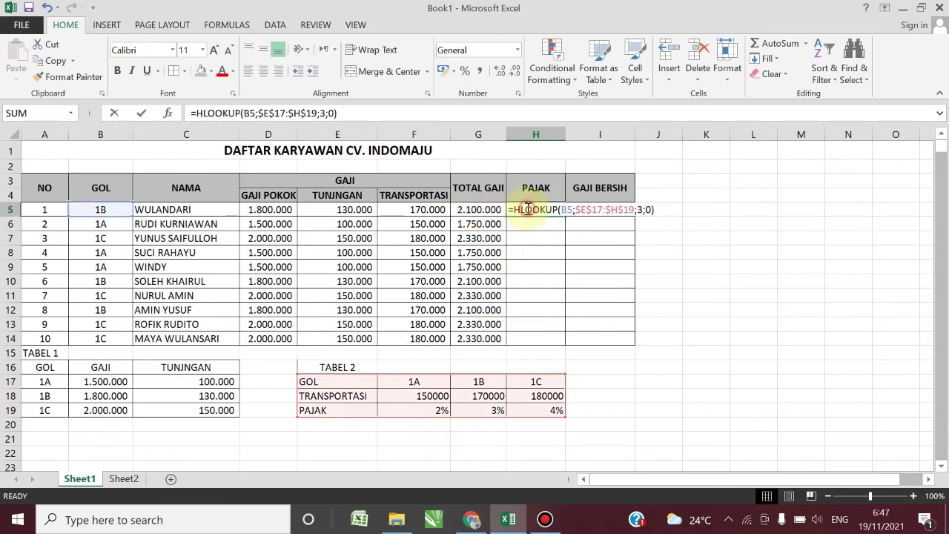
click(666, 211)
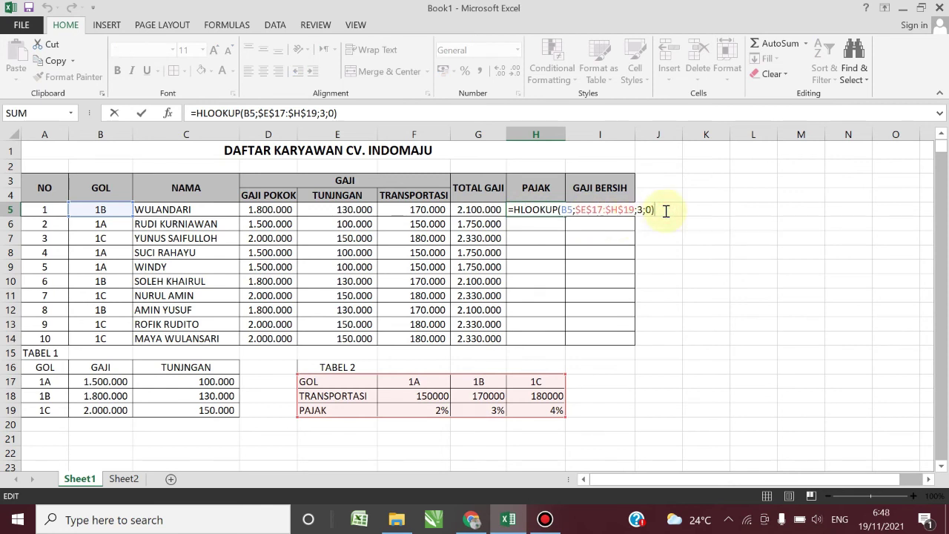
click(472, 209)
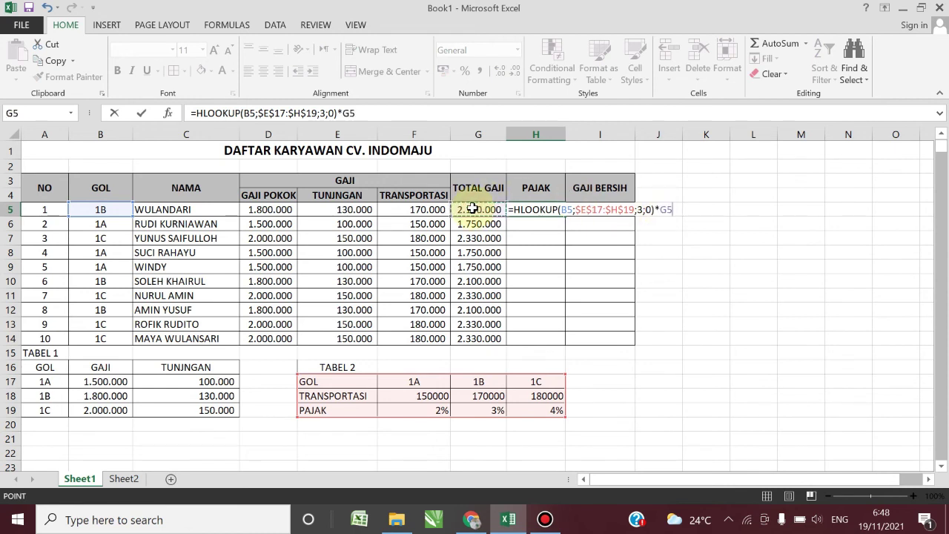
key(Return)
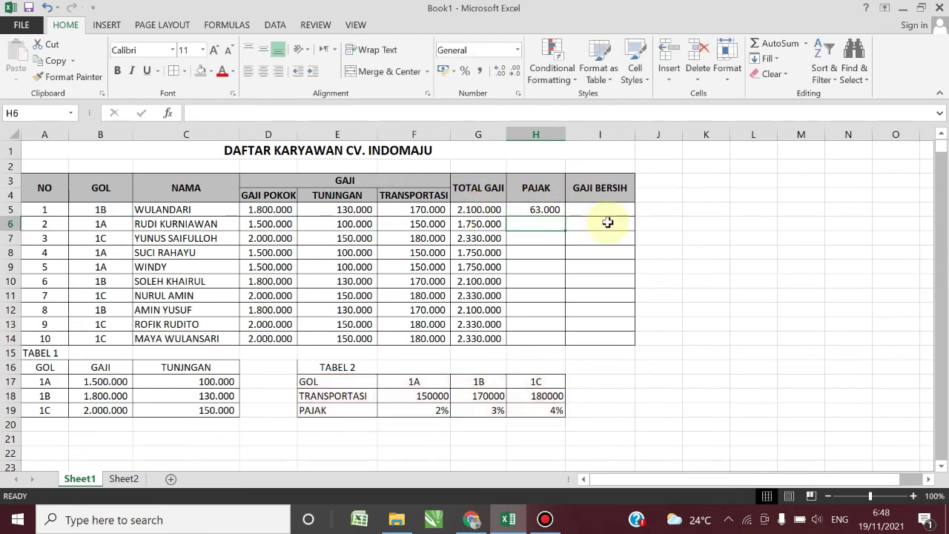
click(549, 210)
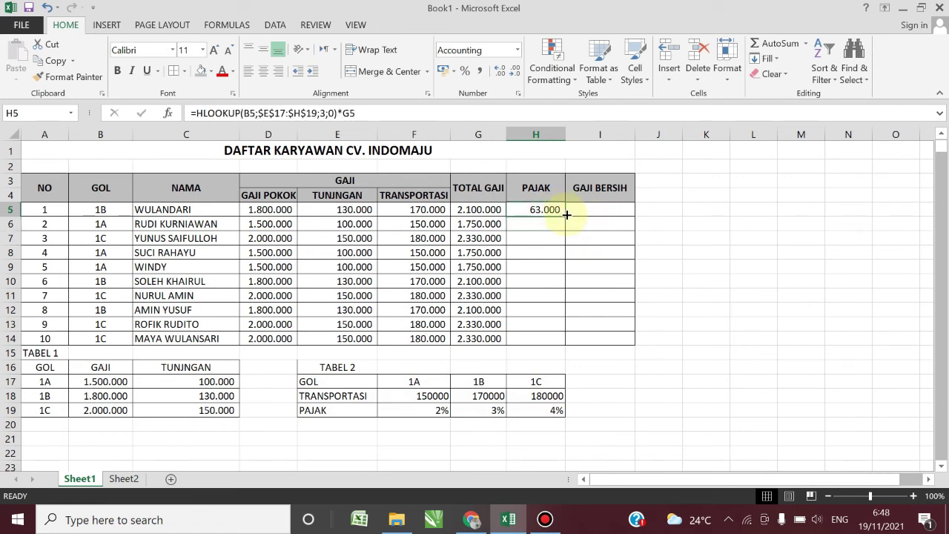
drag(566, 215, 555, 339)
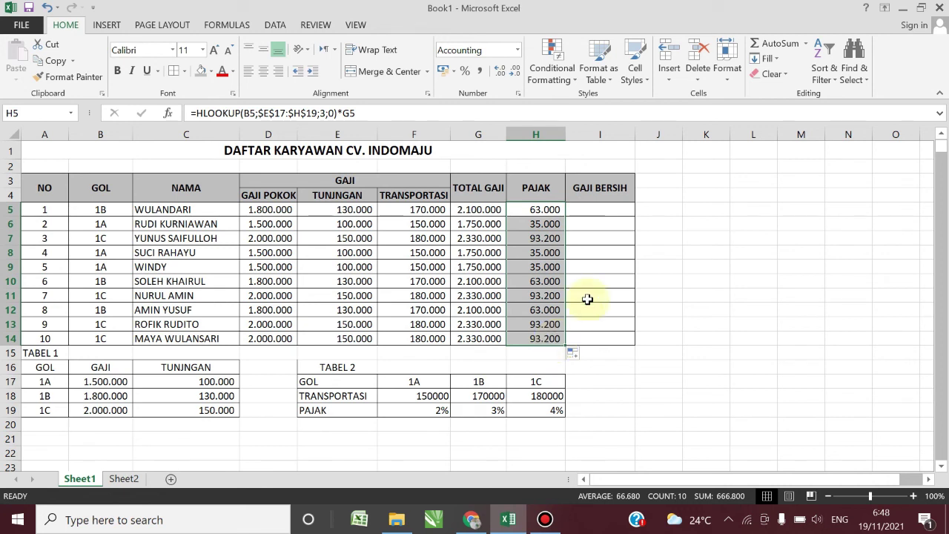
click(592, 211)
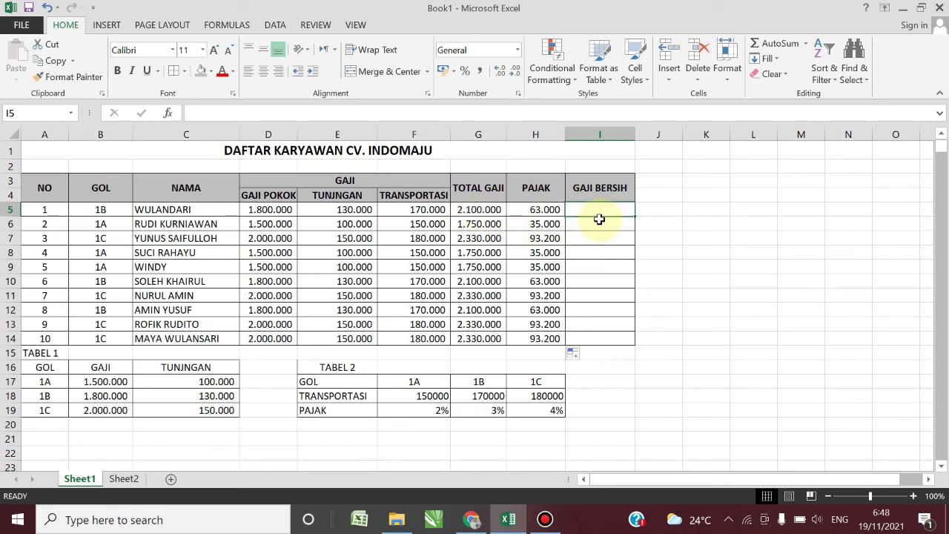
Enter =G5-H5 in I5 and copy it down to I14, giving 2.037.000 first.
text(=)
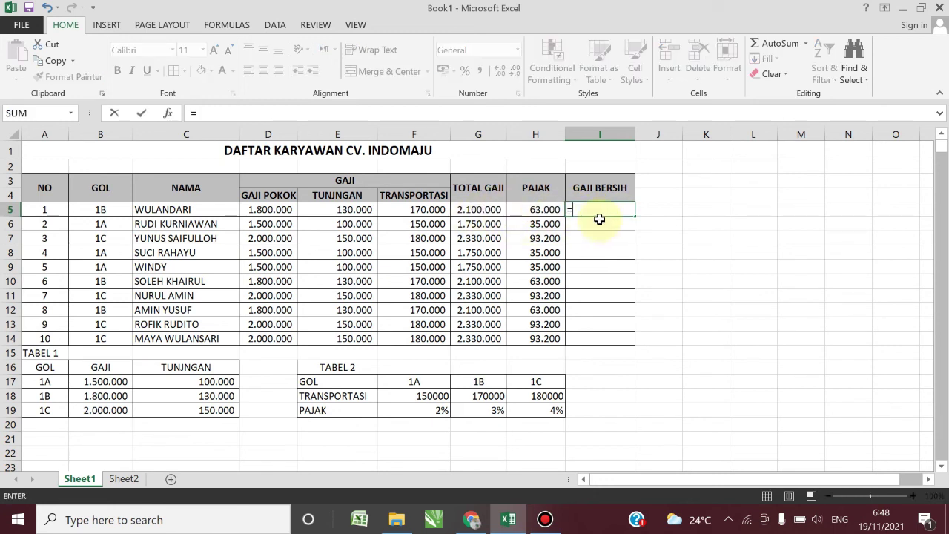
click(481, 210)
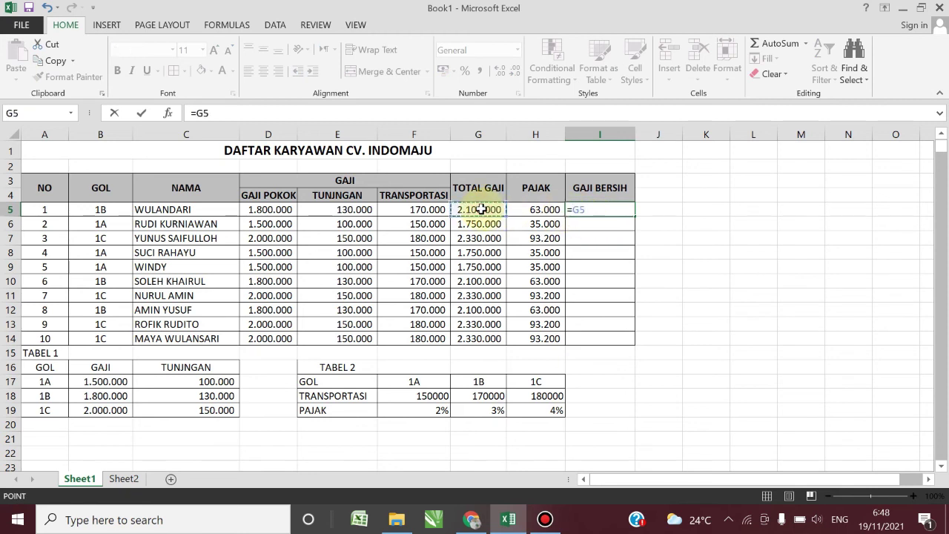
text(-)
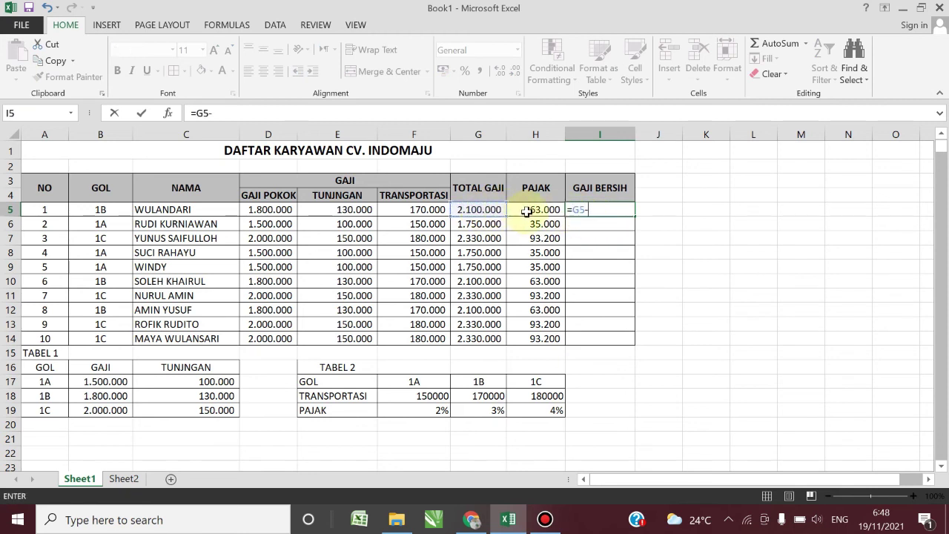
click(526, 211)
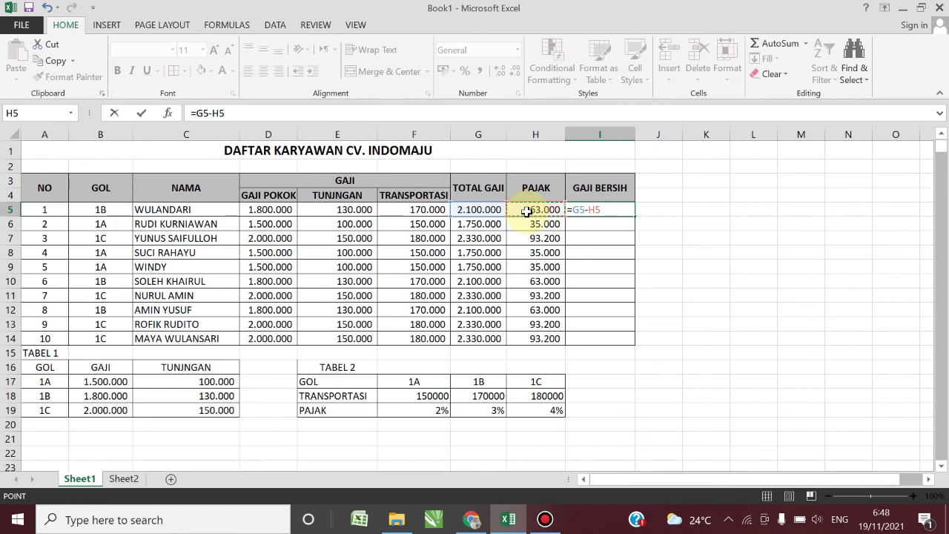
key(Return)
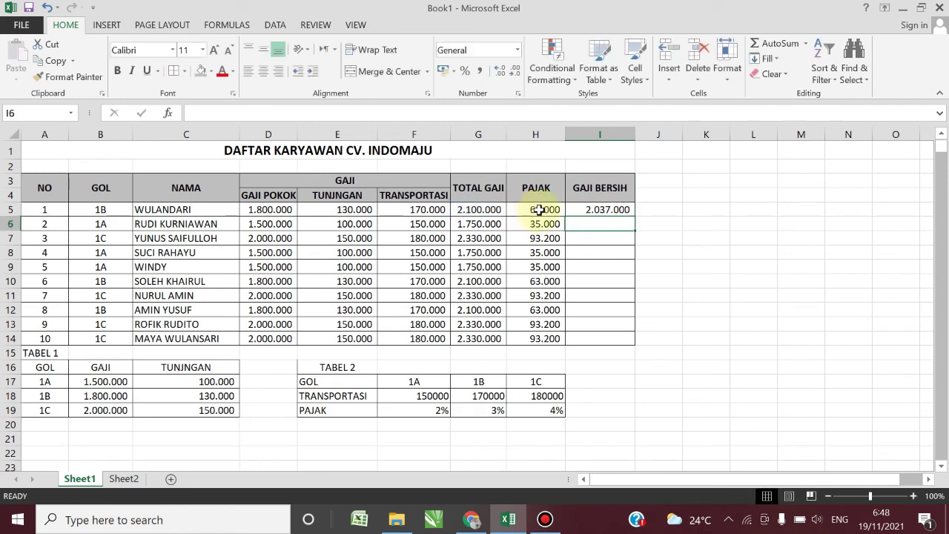
click(607, 210)
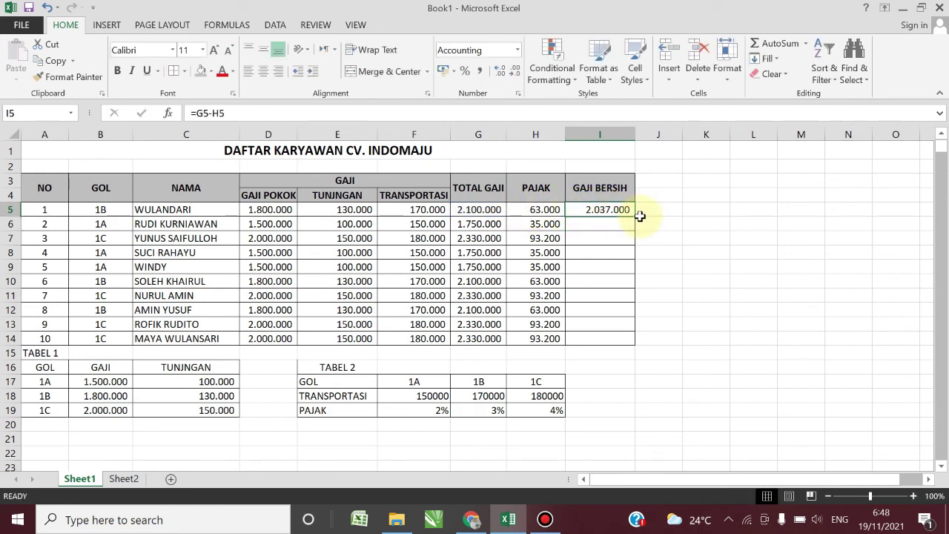
drag(639, 213, 635, 341)
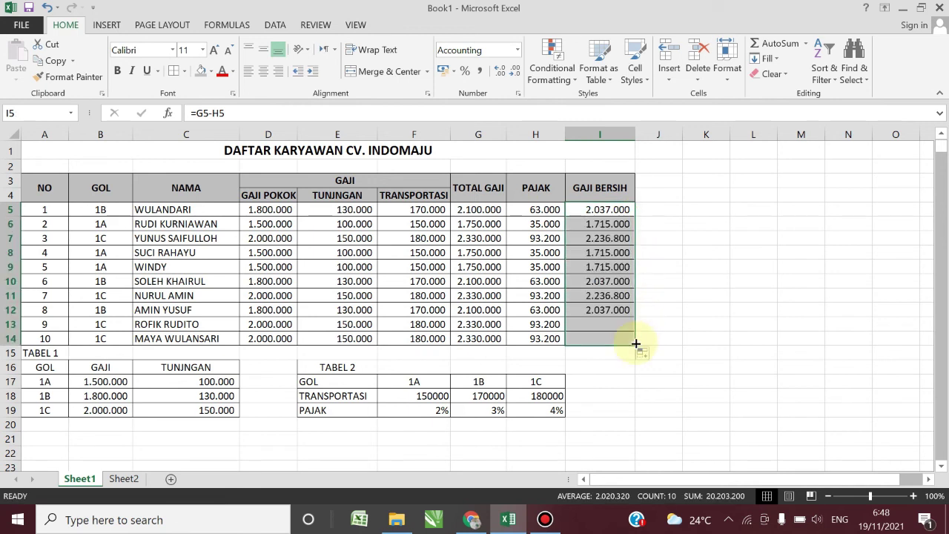
click(704, 312)
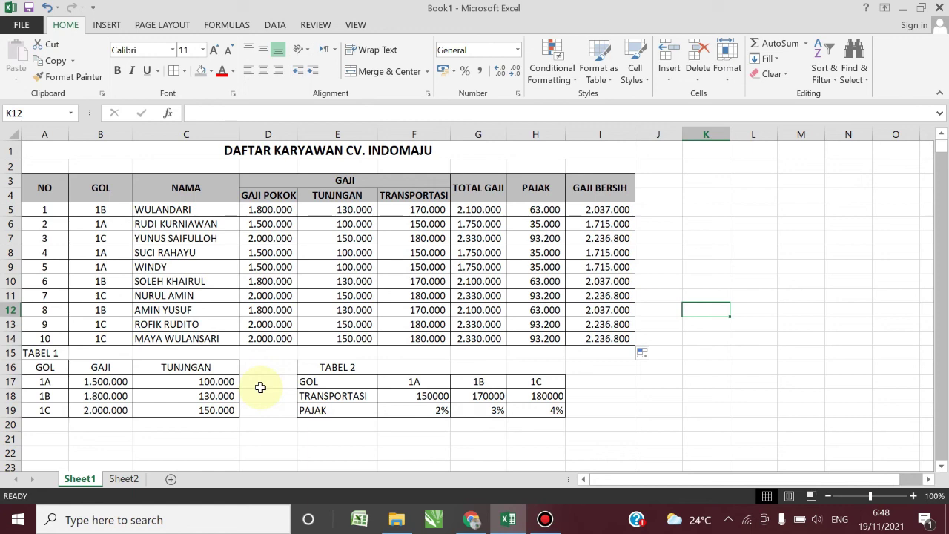
Switch to the Multi Talenta Tutorial YouTube Videos page and scroll through the uploads.
click(470, 517)
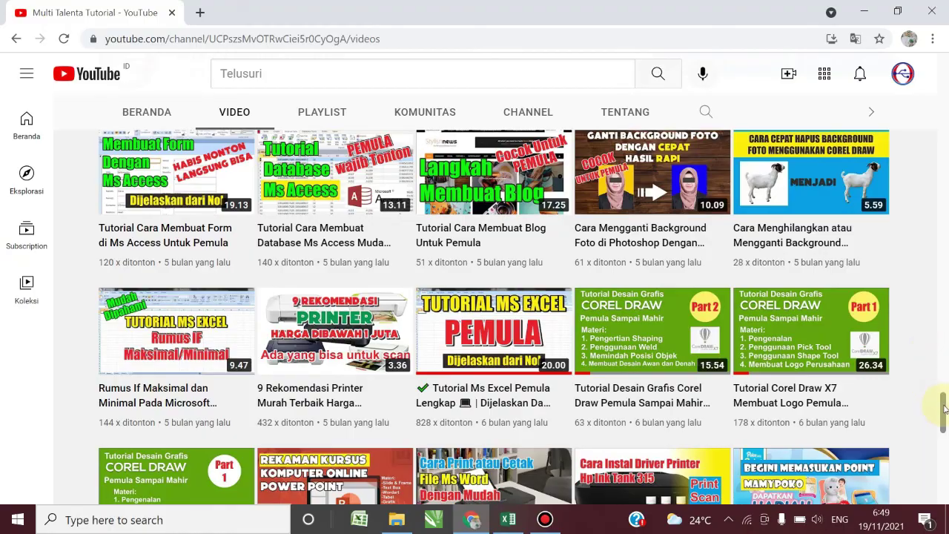
drag(941, 406, 946, 93)
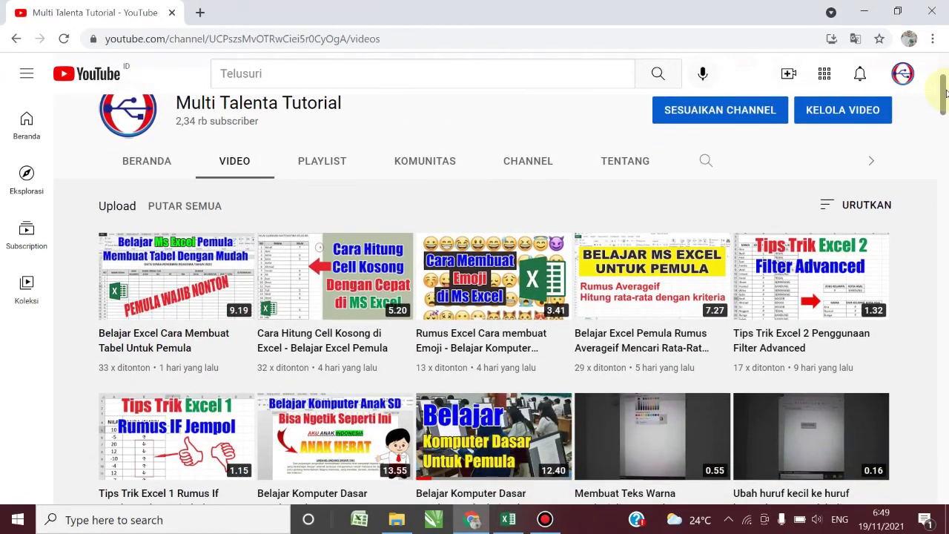
drag(946, 90, 944, 172)
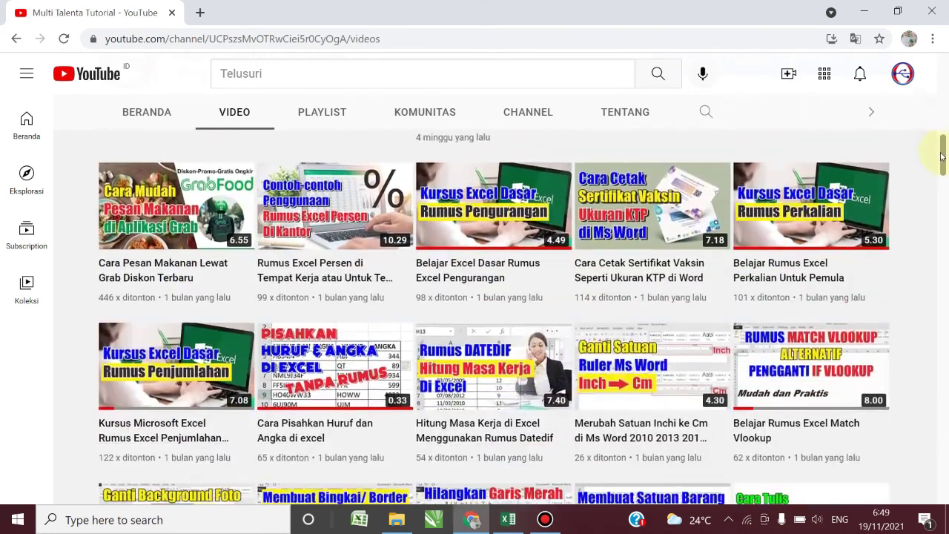